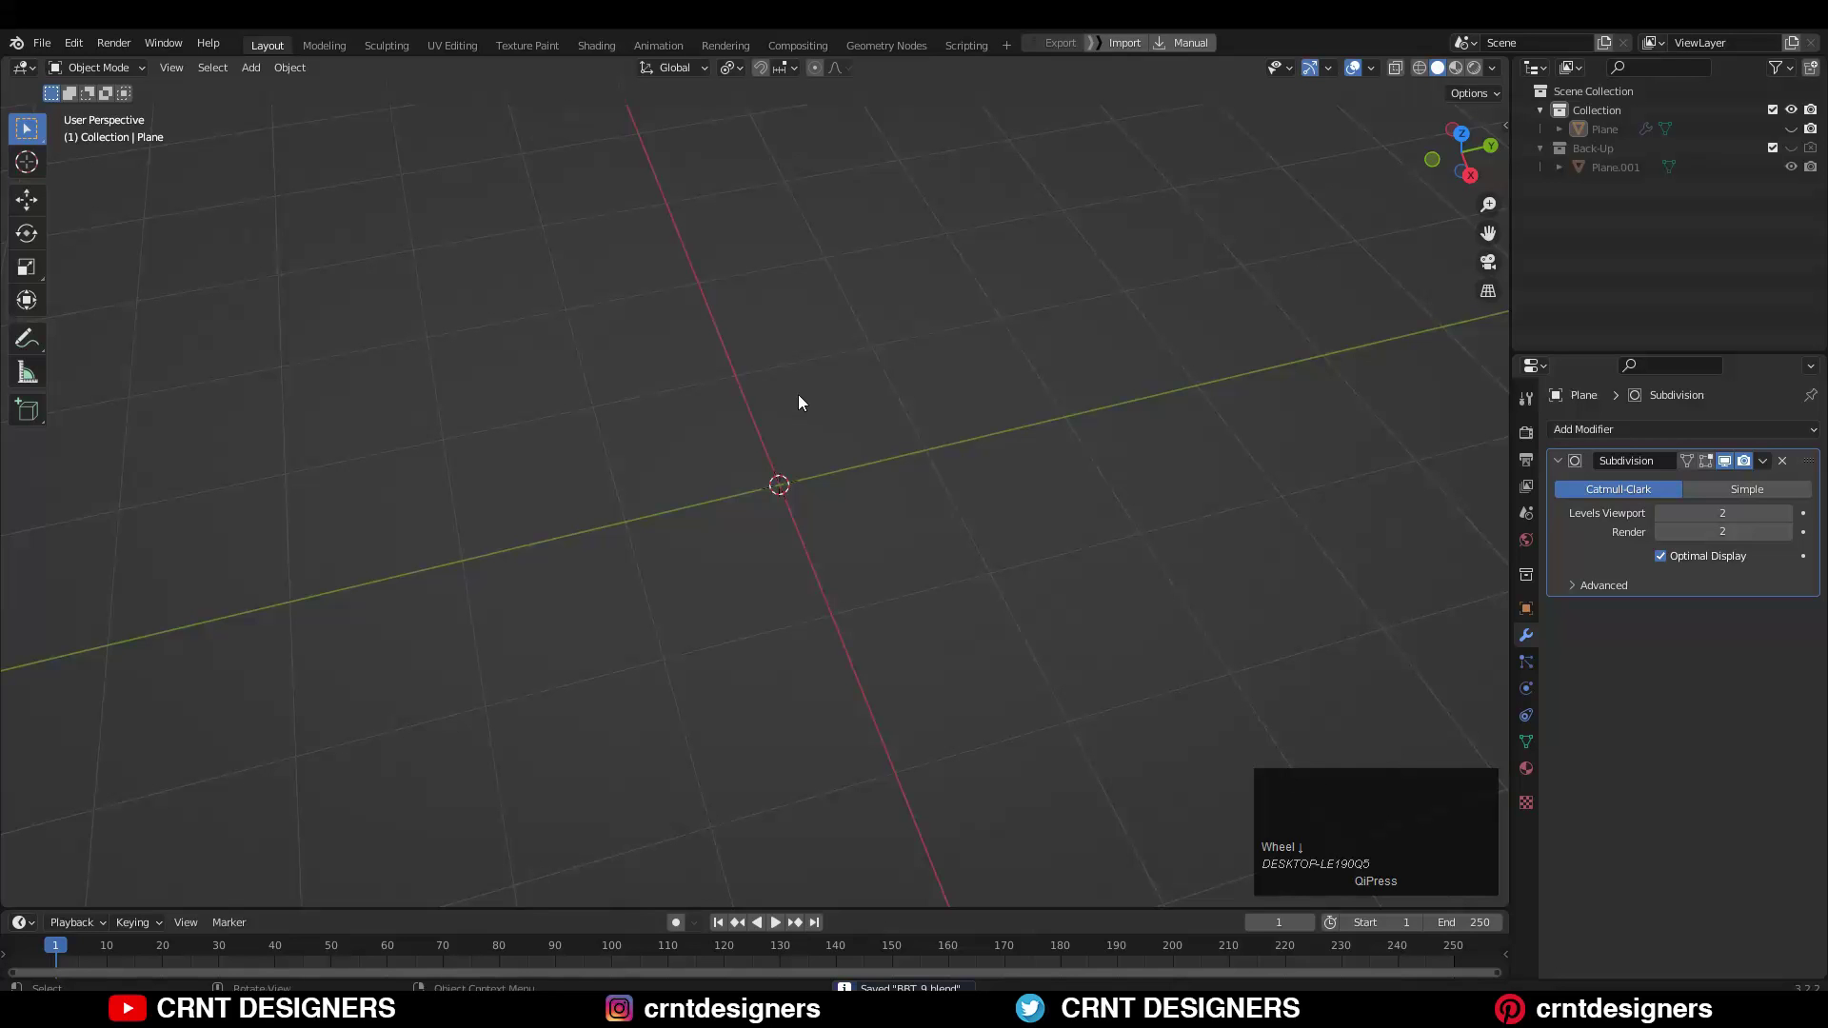
- Add a plane at the world origin with a size of 2 m
key("shift+a")
mouse_move(796, 392)
left_click(876, 416)
- Bevel the plane's four corner vertices with a single segment in top view to chamfer the corners
left_click(1460, 134)
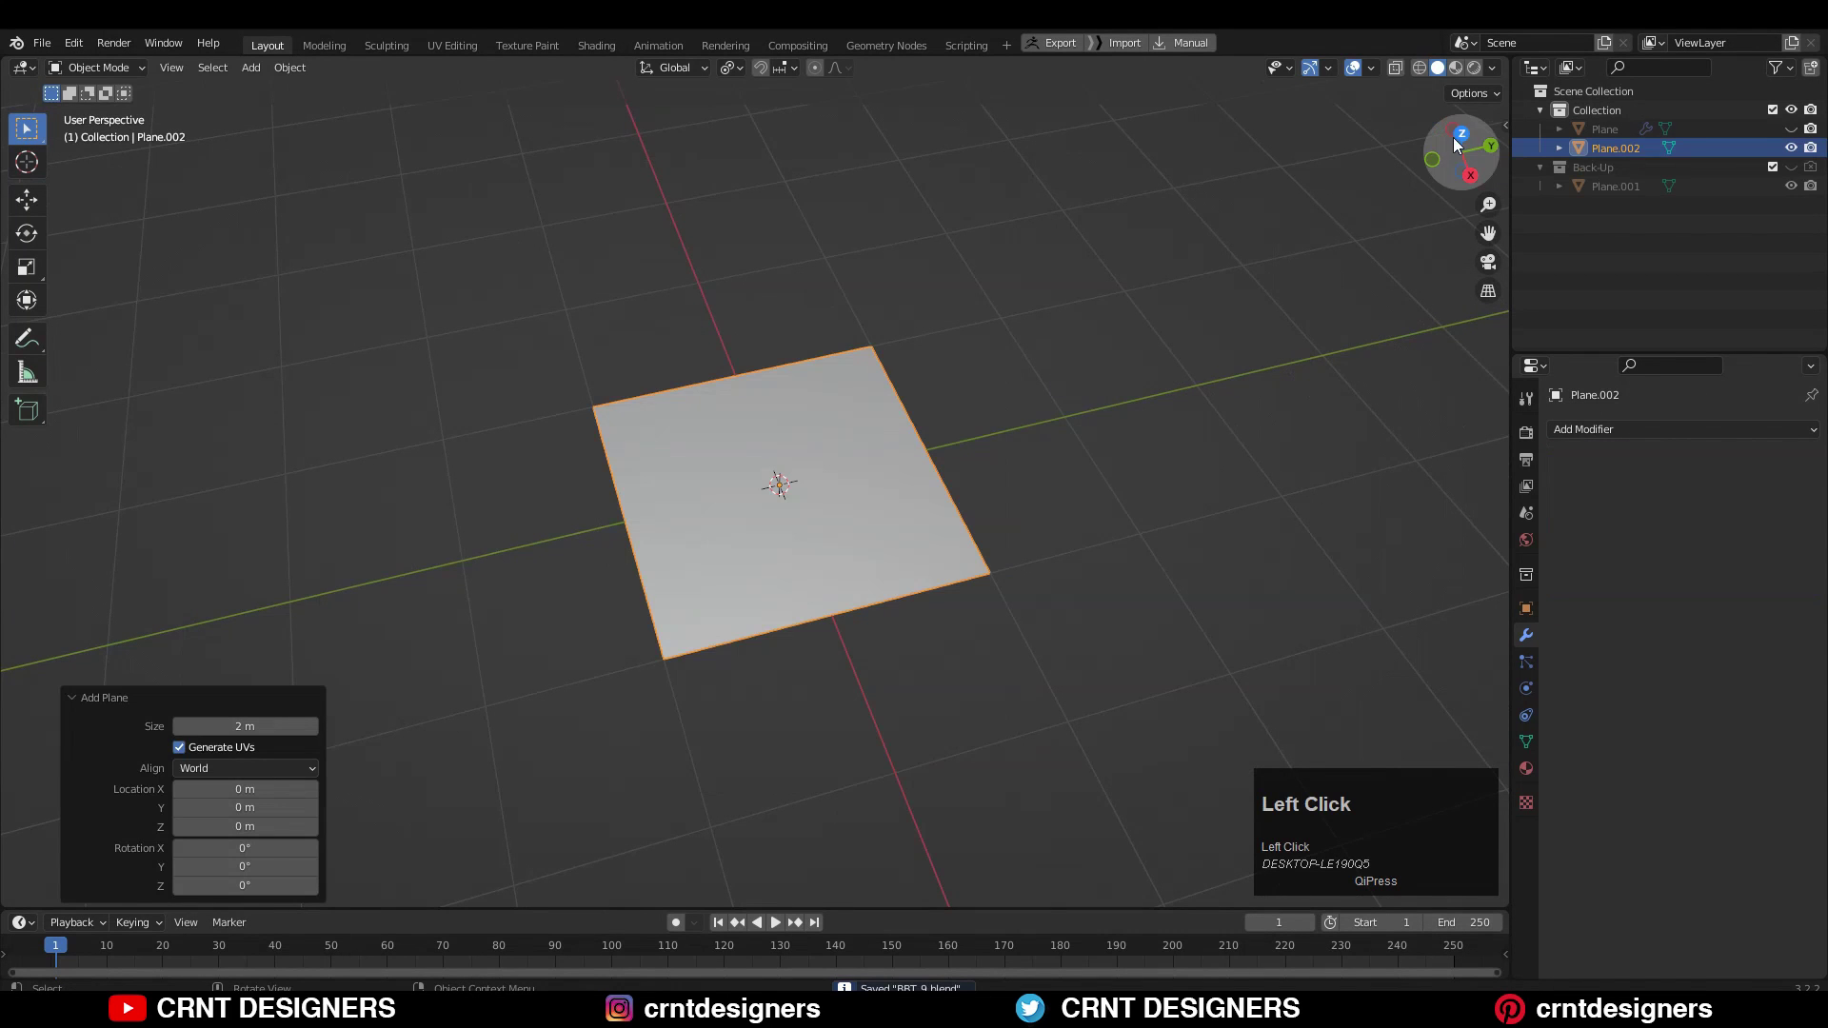
key("Tab")
key("ctrl+b")
key("v")
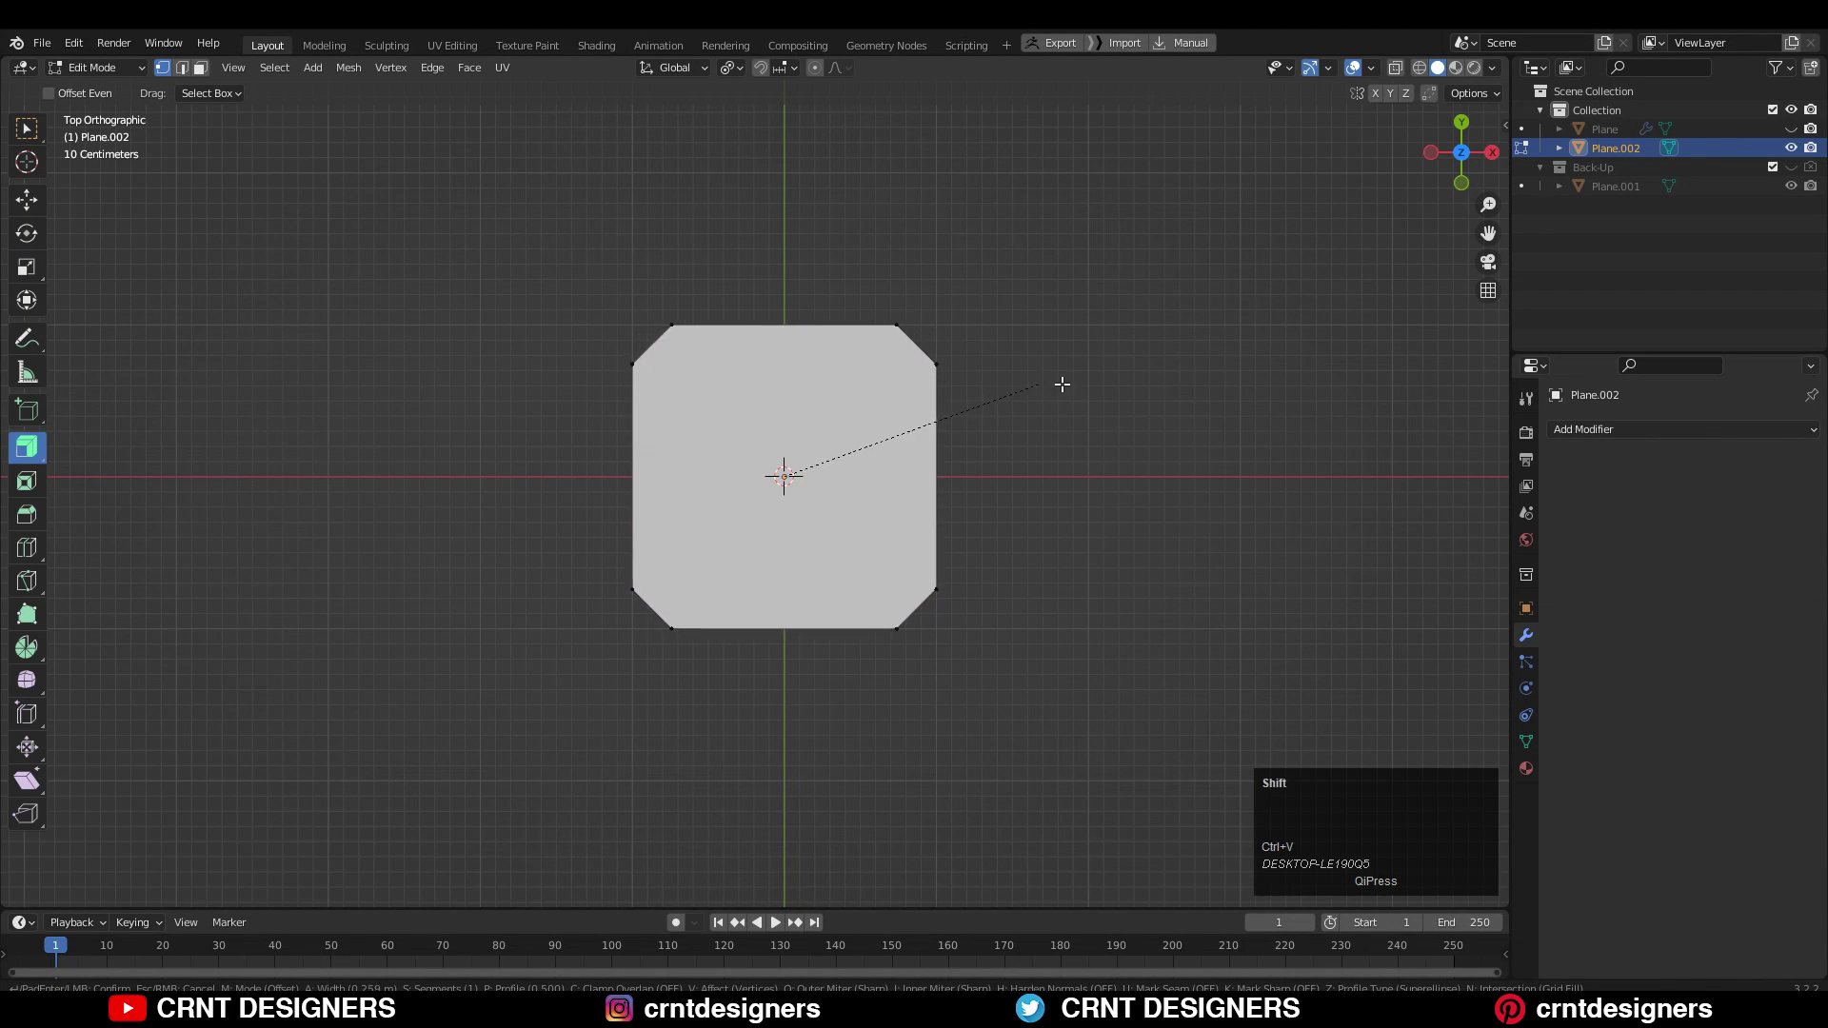
left_click(1107, 384)
- Inset the chamfered plane and lay out cuts across its centre and corners, symmetrized from +Y to -Y
key("a")
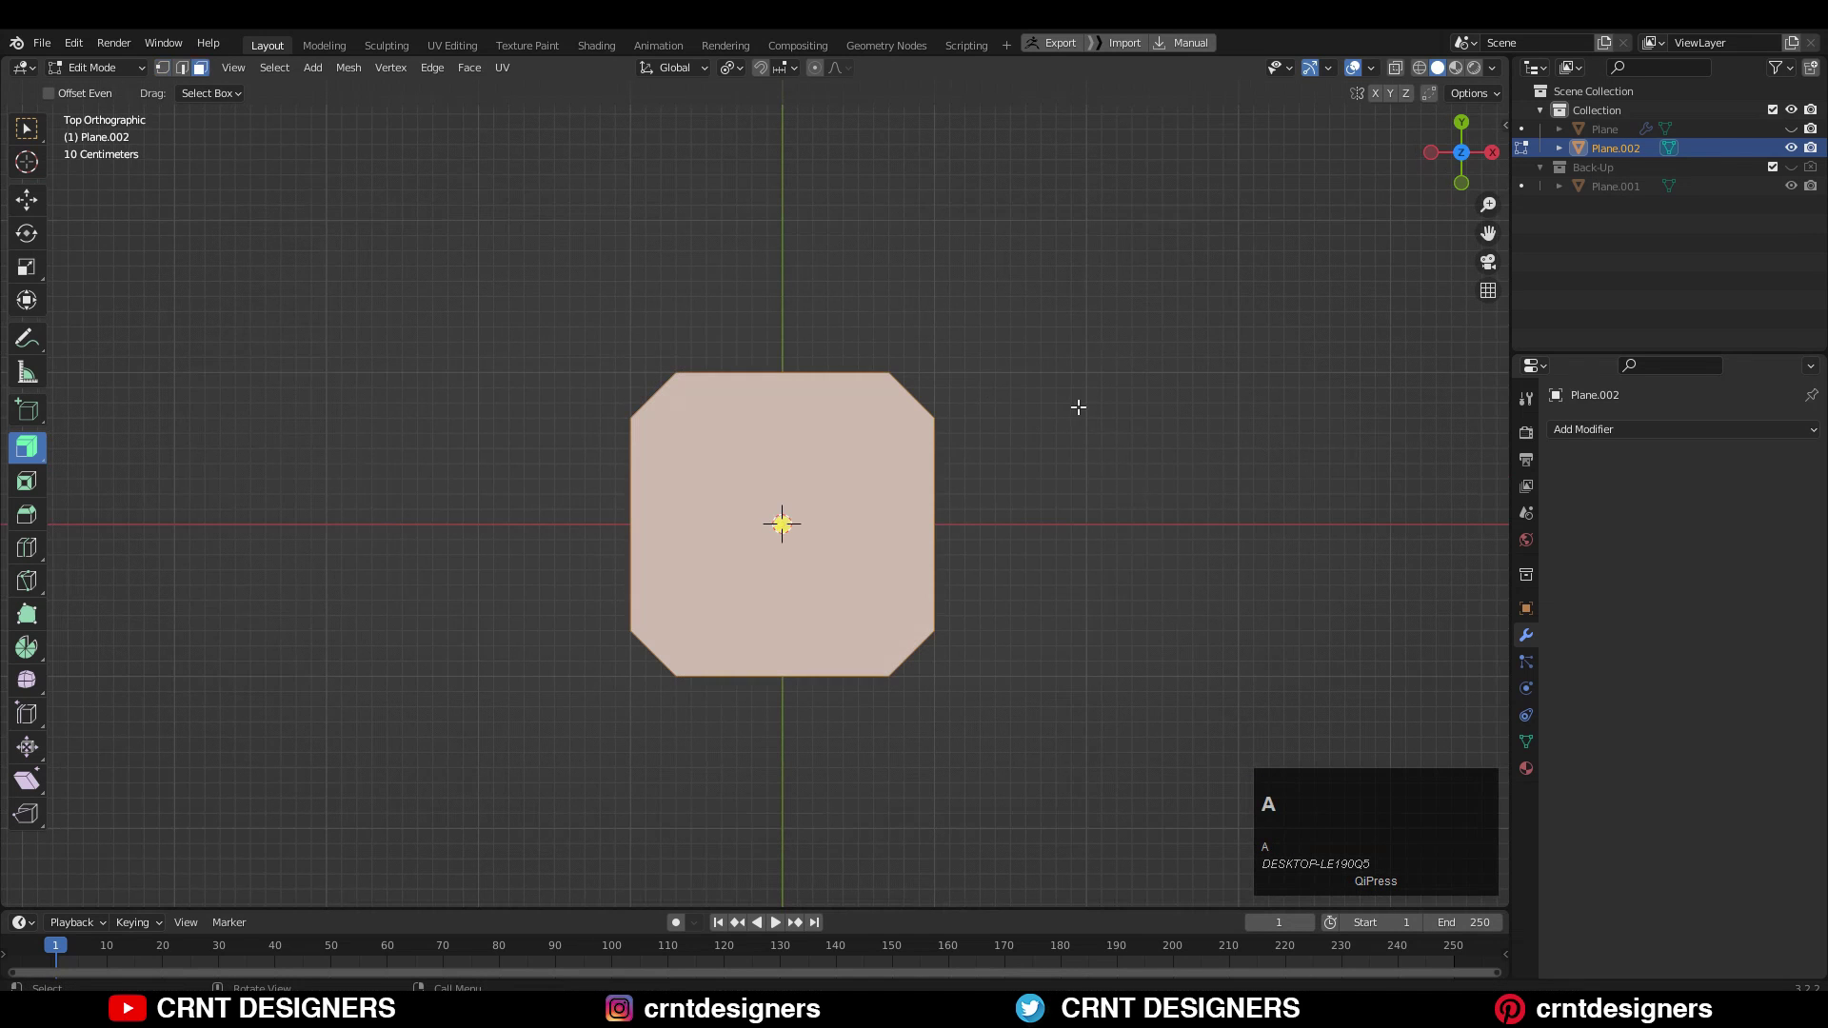
left_click(1041, 416)
scroll(952, 448, "up", 3)
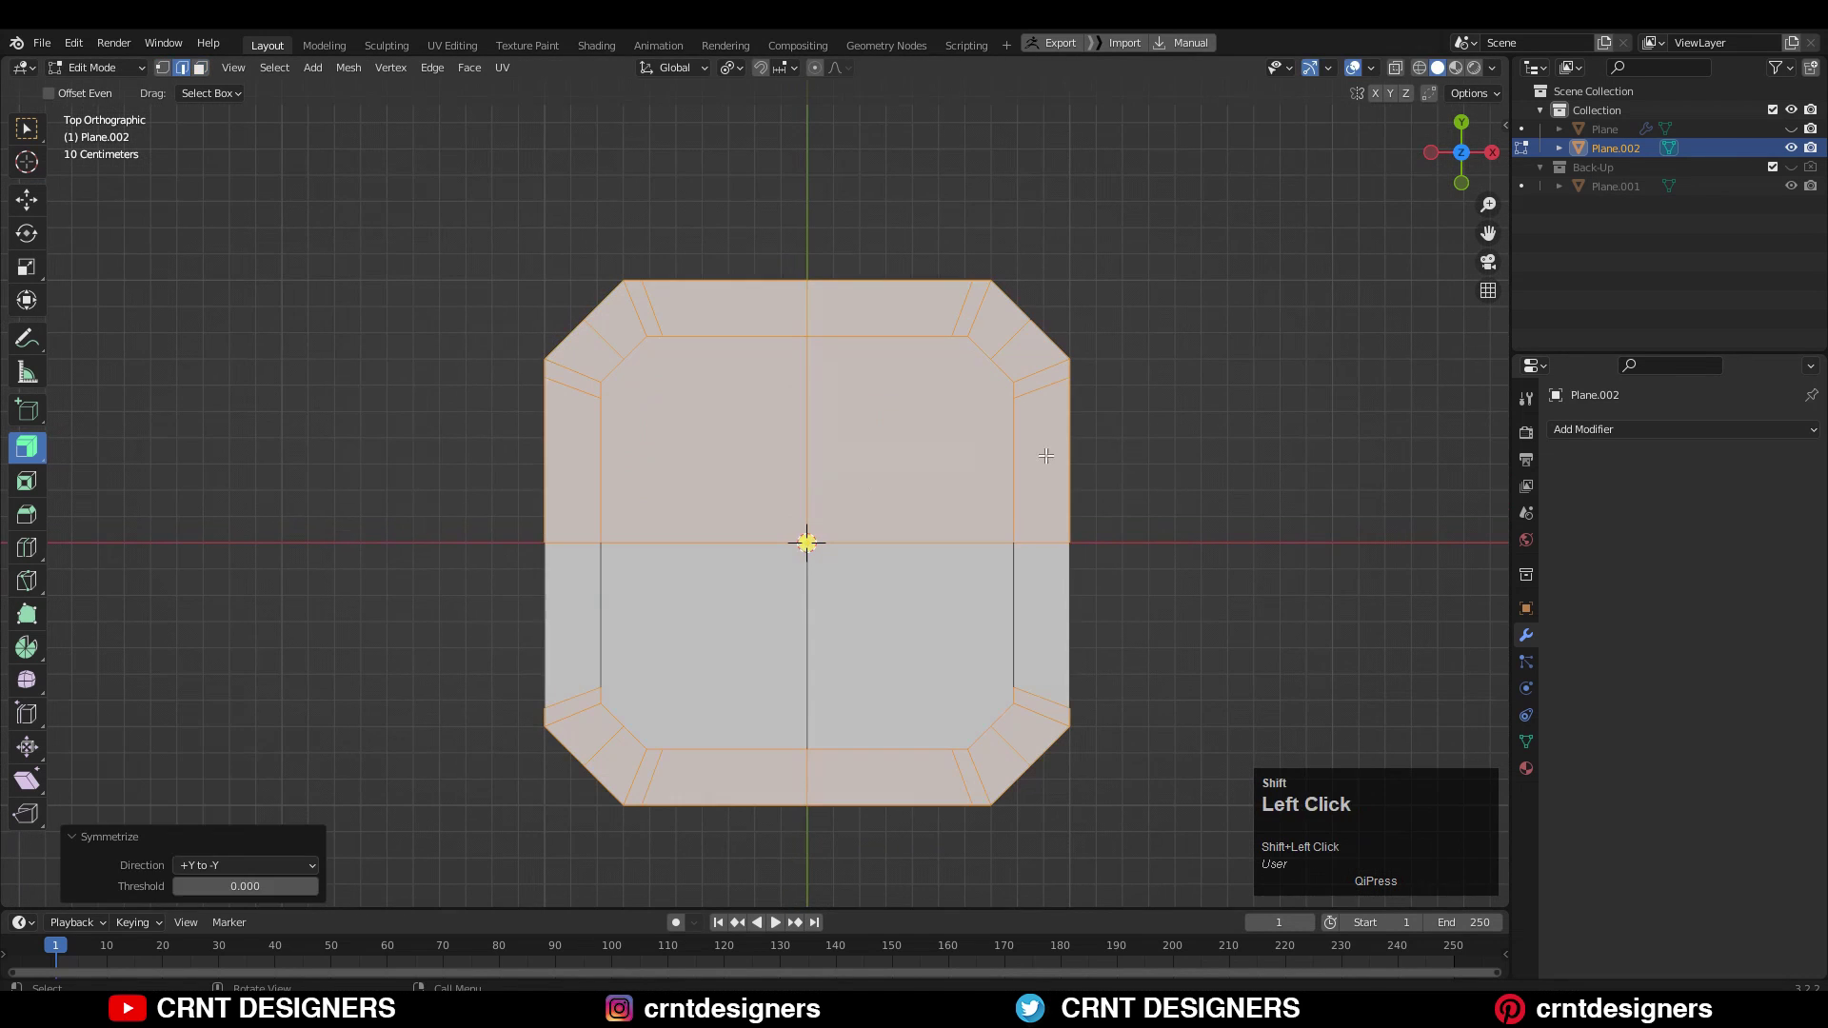
- Inset the inner faces of the chamfered plane by 0.1722 m
key("3")
middle_click_drag(1195, 481, 1176, 473, "shift")
key("i")
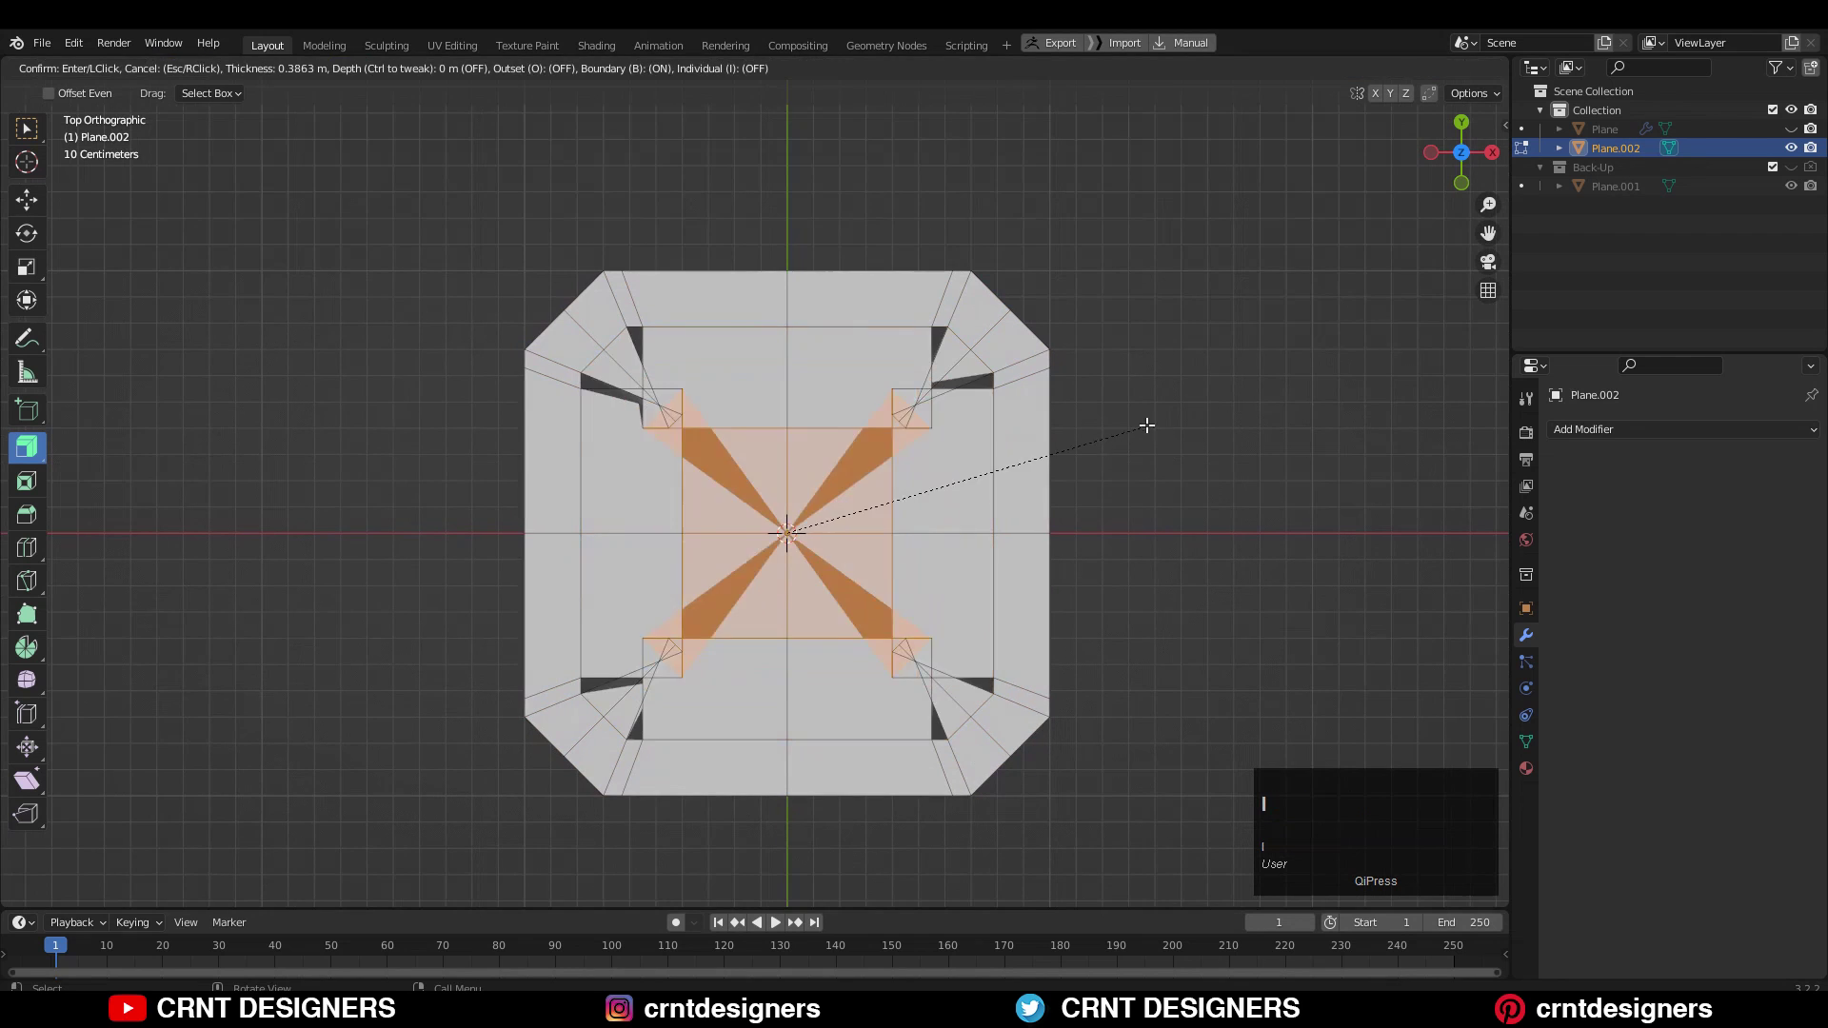
left_click(1202, 419)
- Shape the selected inner faces into a regular circle with LoopTools and scale the circle down
right_click(1186, 367)
mouse_move(1210, 391)
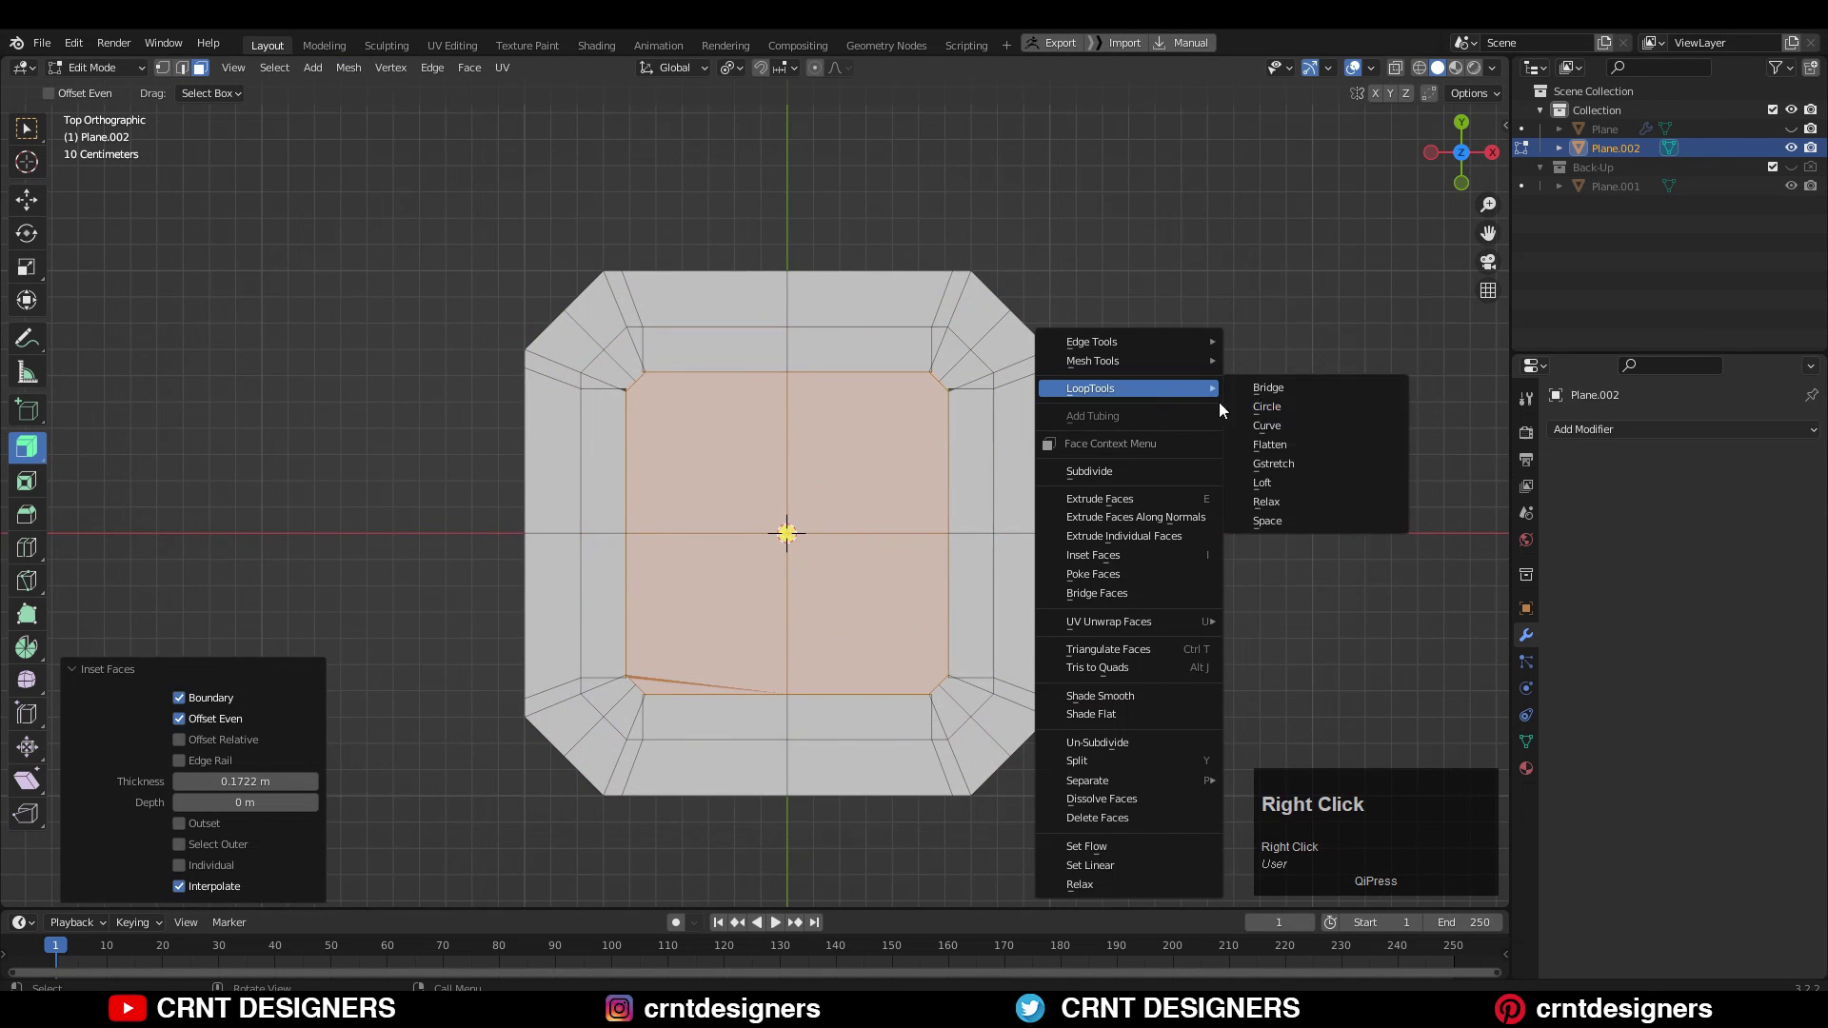
left_click(1272, 409)
key("s")
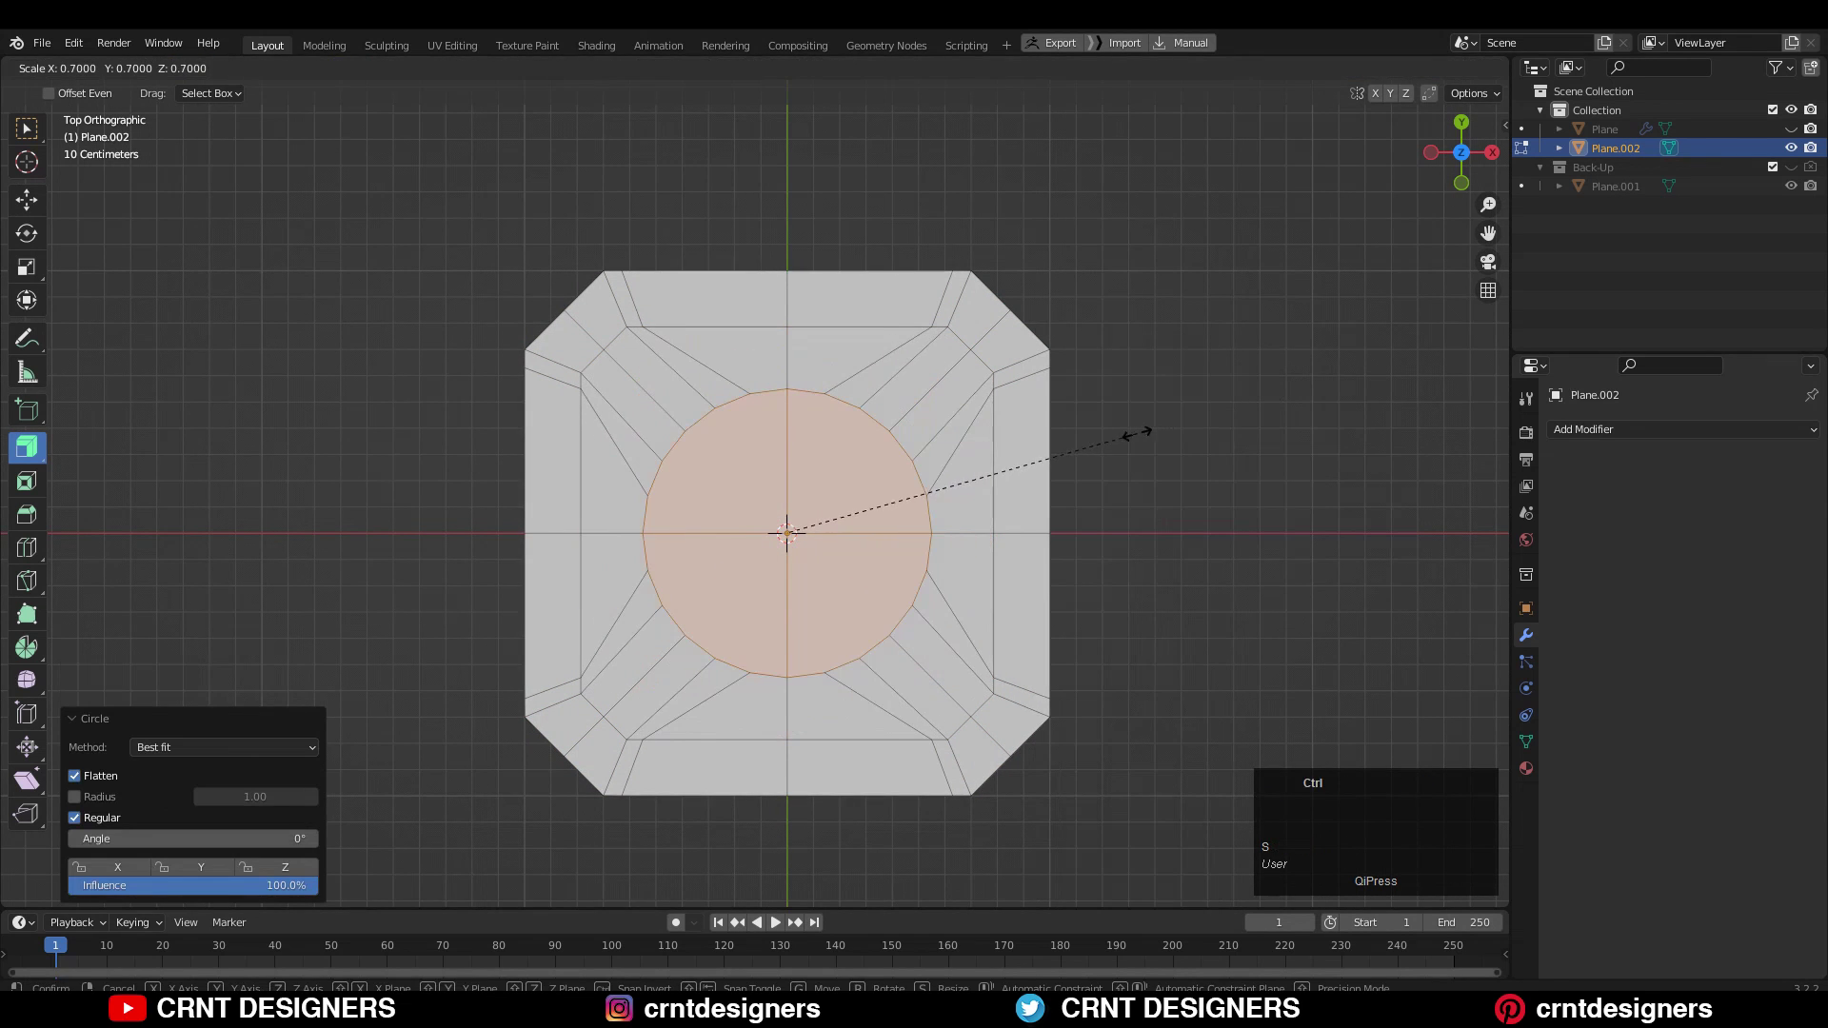
left_click(1062, 454, "ctrl")
- Extrude the central circle and four diagonal arms upward by 0.1556 m and scale the raised faces inward
left_click(1061, 453)
left_click_drag(913, 470, 879, 445)
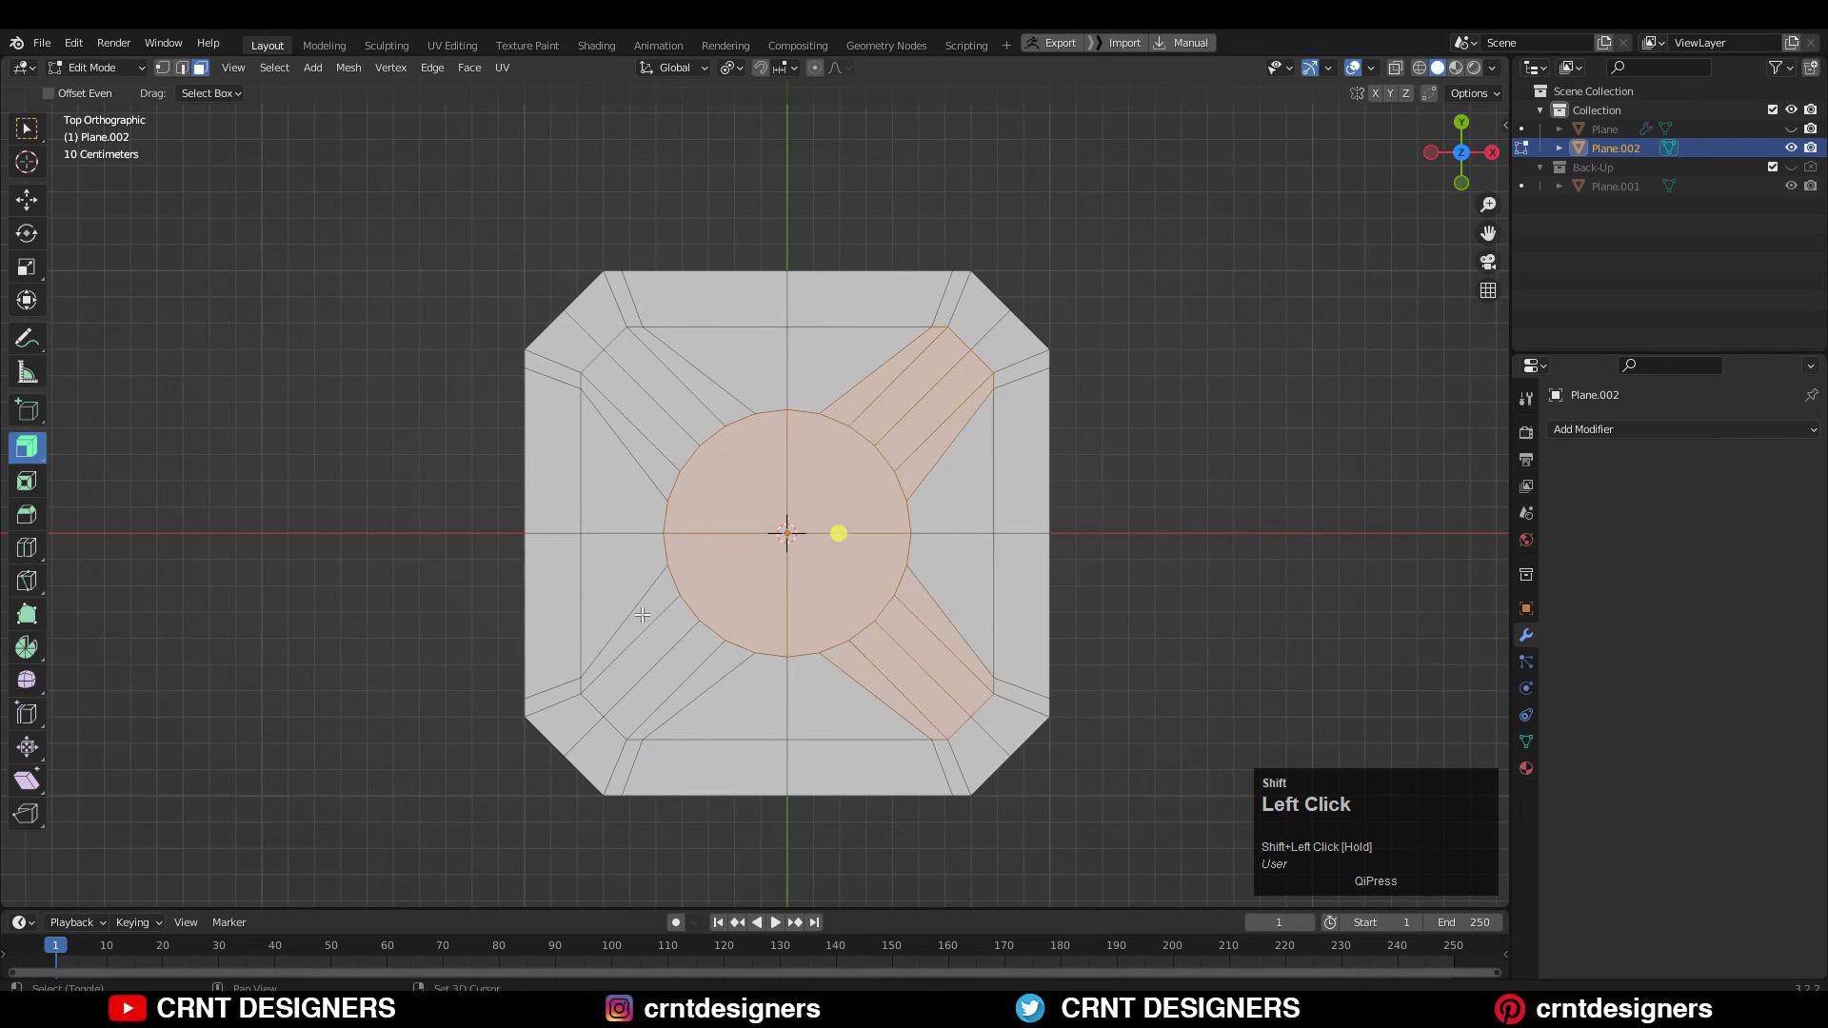
middle_click_drag(748, 446, 108, 220)
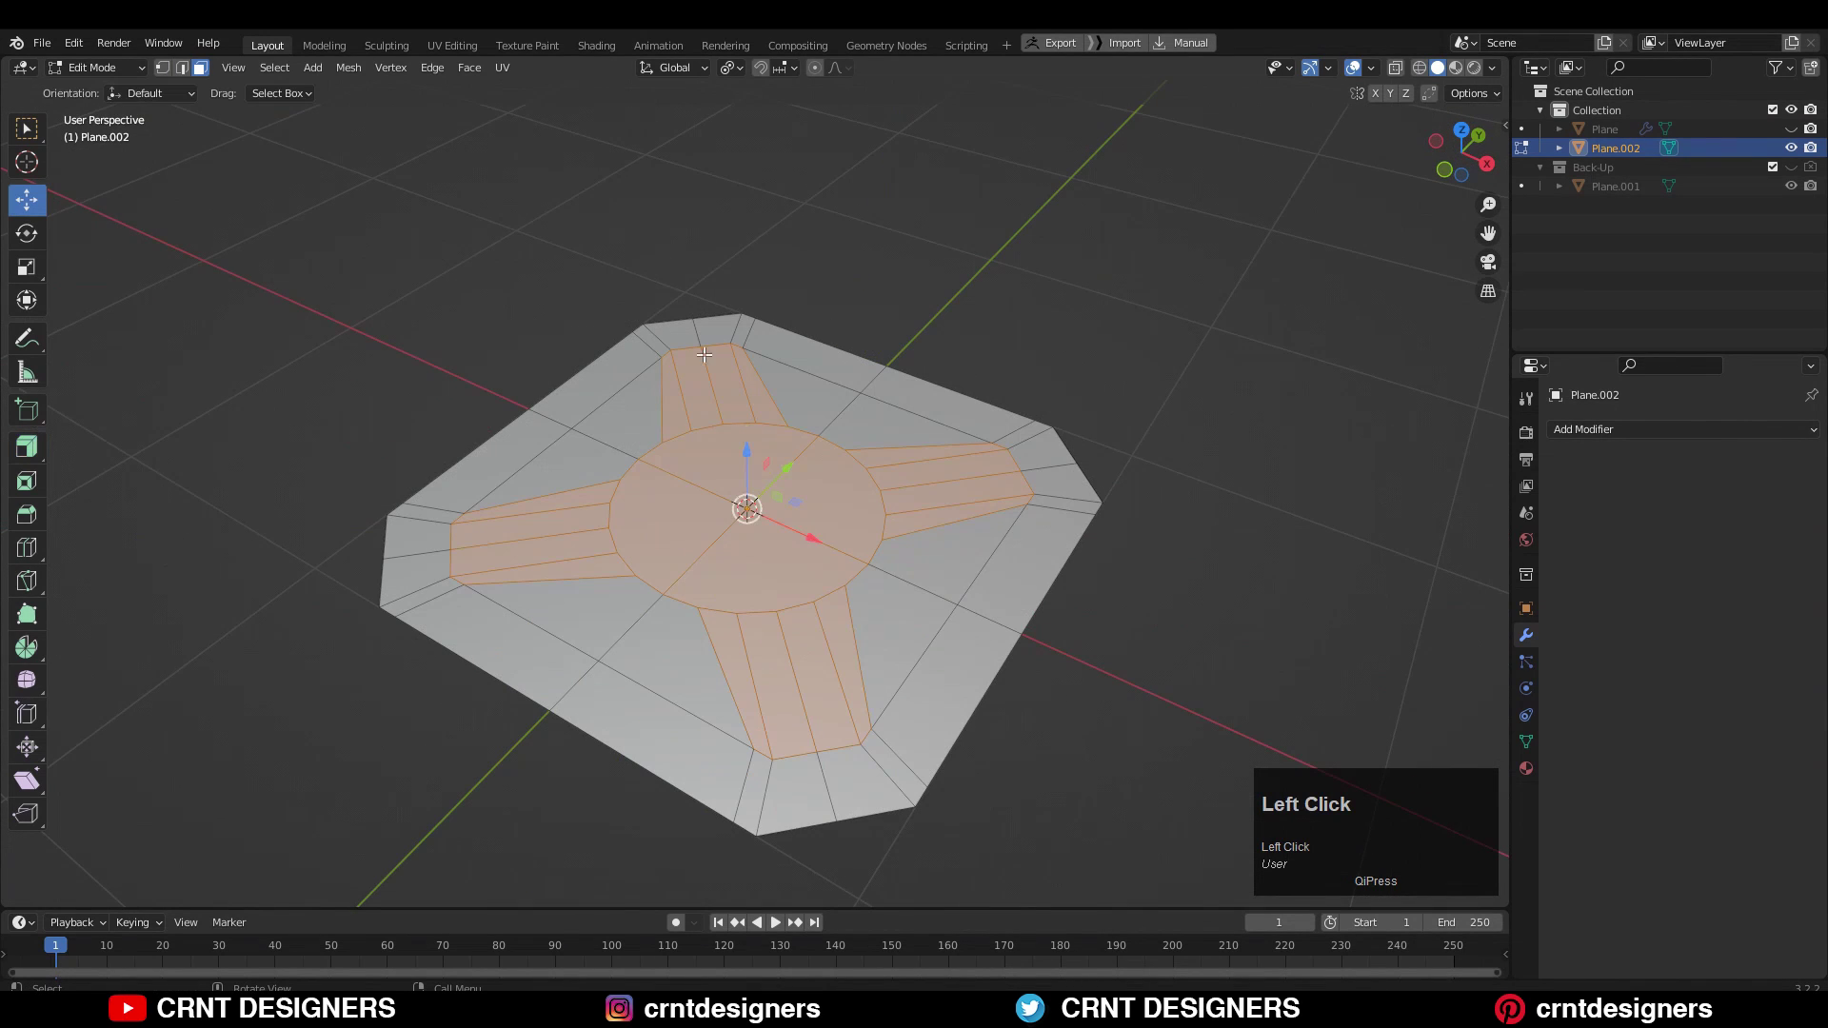
key("e")
left_click(756, 423)
key("s")
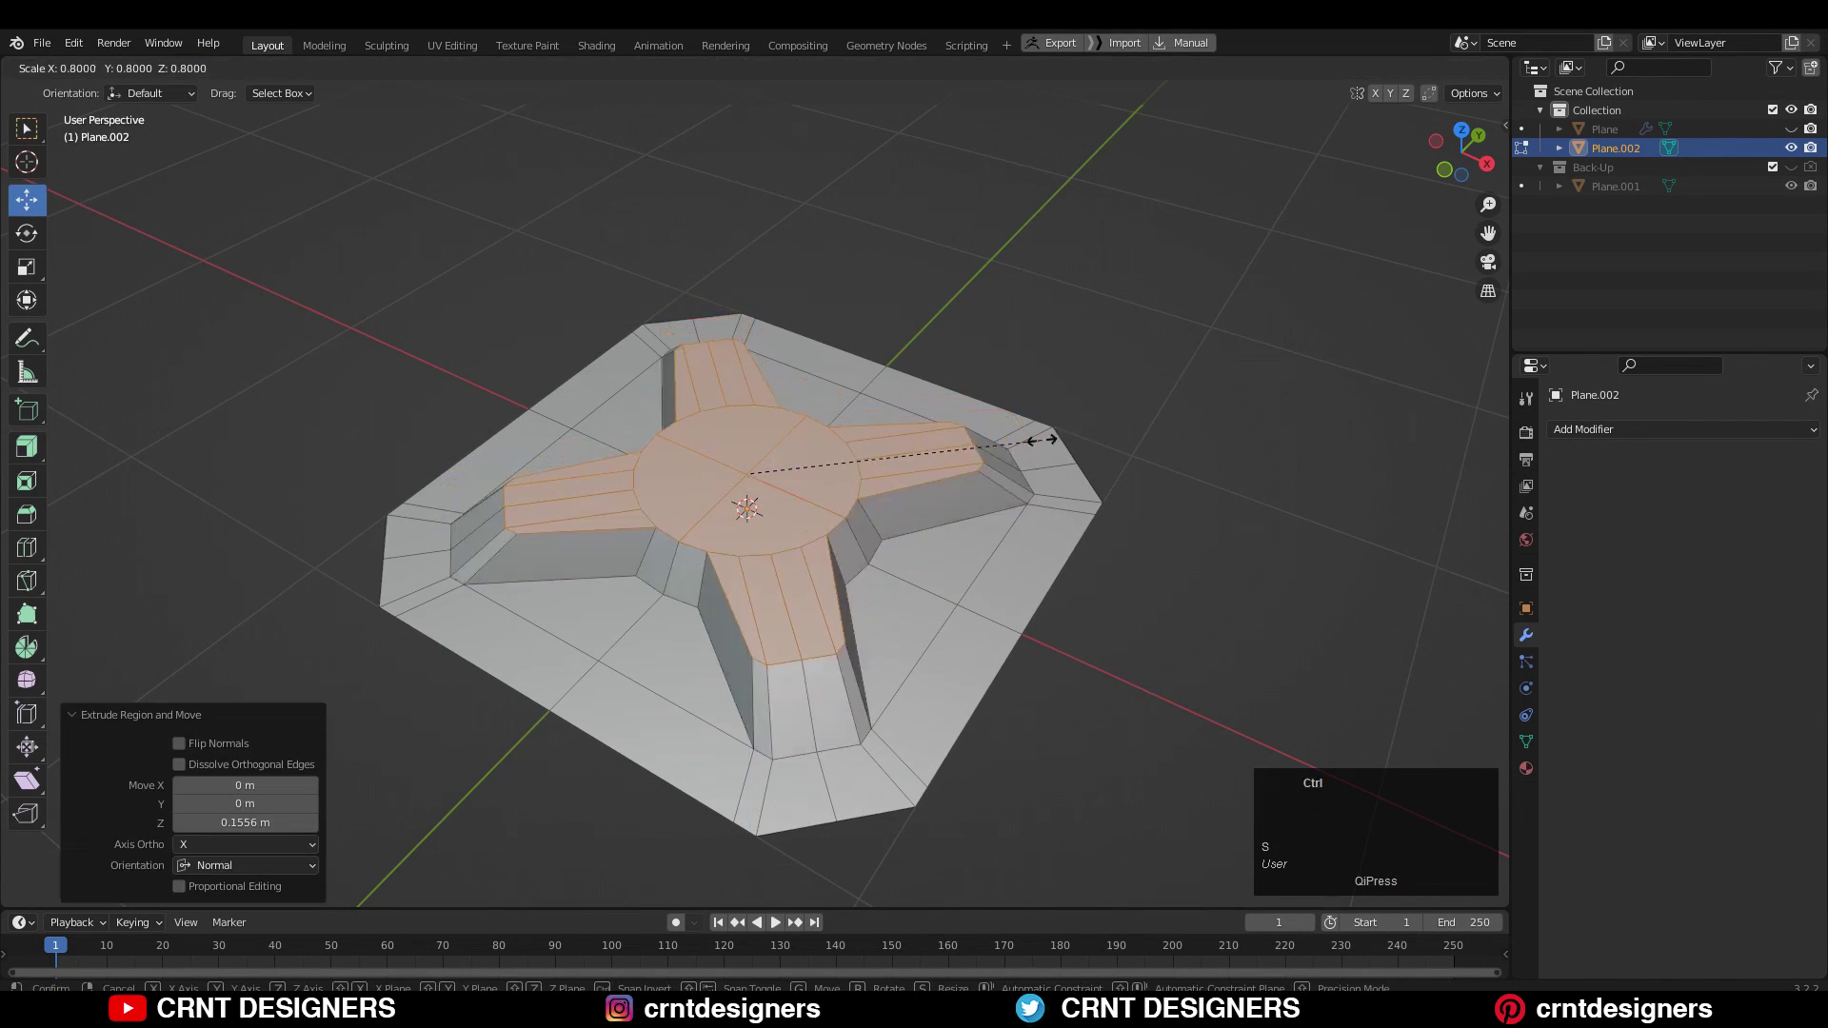
left_click(1000, 442, "ctrl")
- Dissolve the inner square outline running between and around the ends of the four arms
middle_click_drag(824, 483, 919, 625)
left_click(792, 372, "alt+shift")
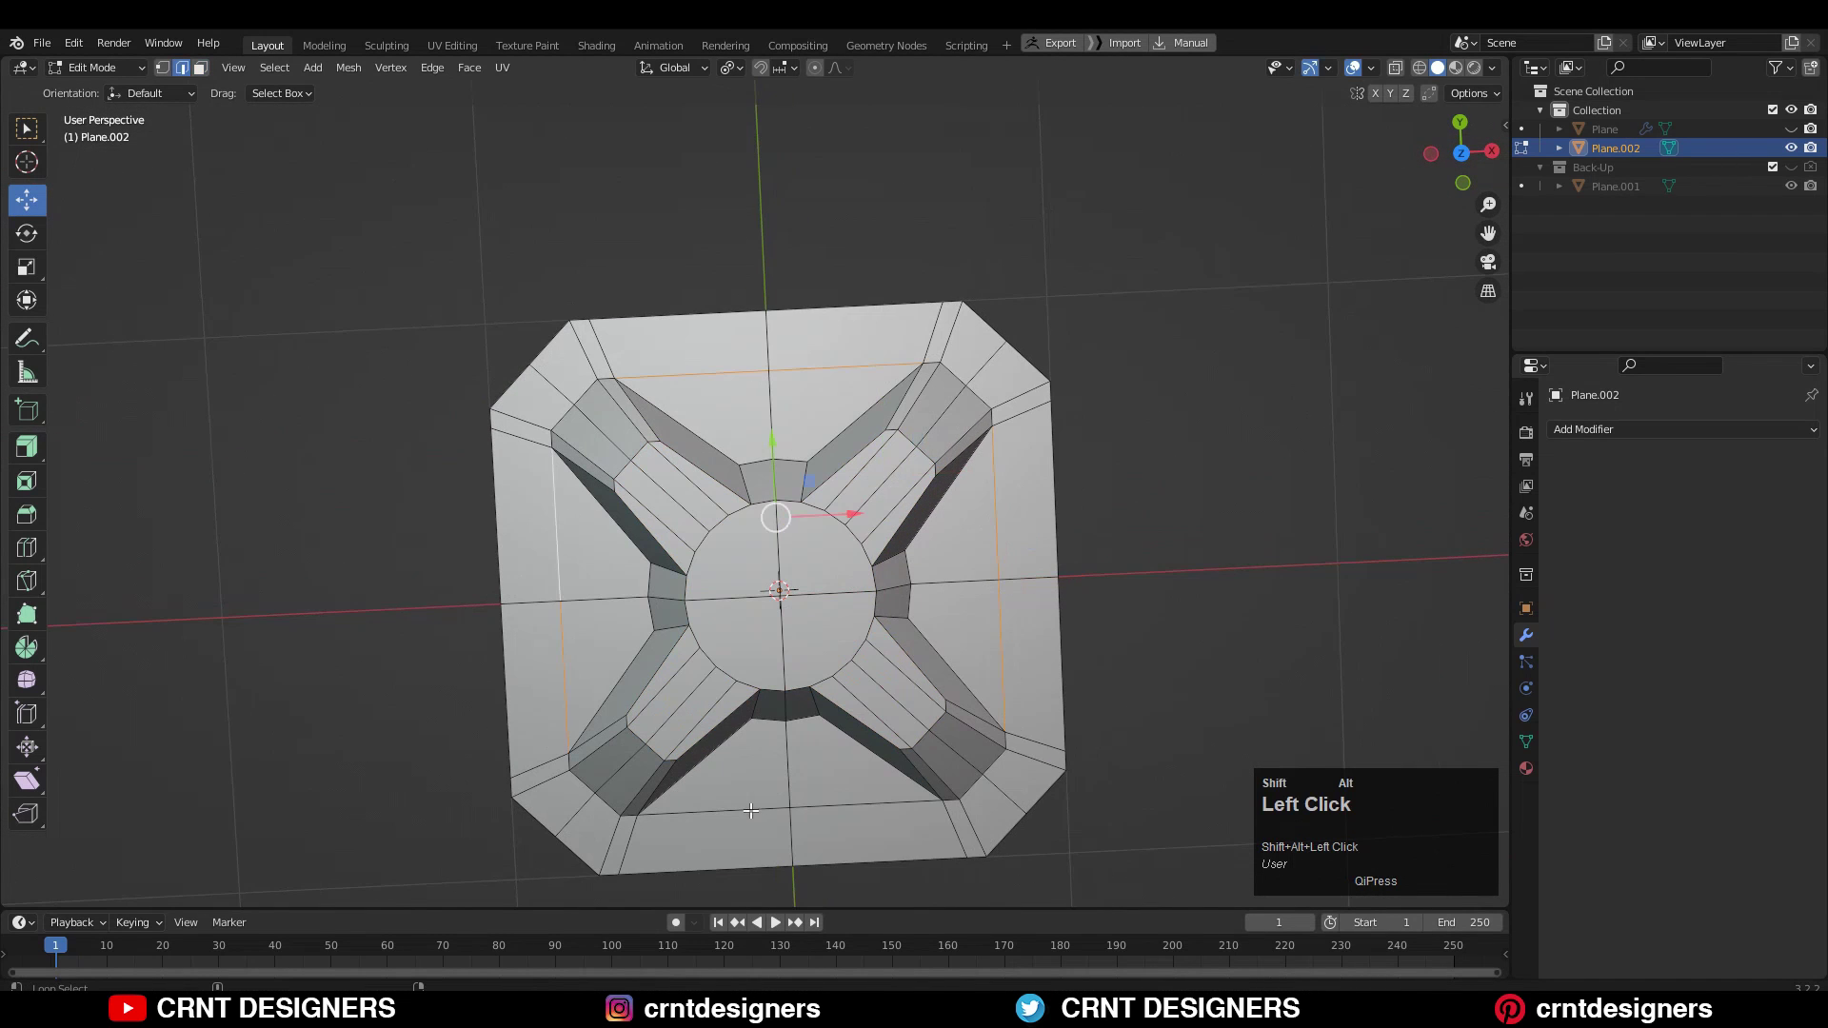
left_click(993, 778, "alt")
left_click(952, 805, "alt+shift")
key("ctrl+x")
- Dissolve the surplus edges at the base of one raised arm
middle_click_drag(968, 771, 890, 583)
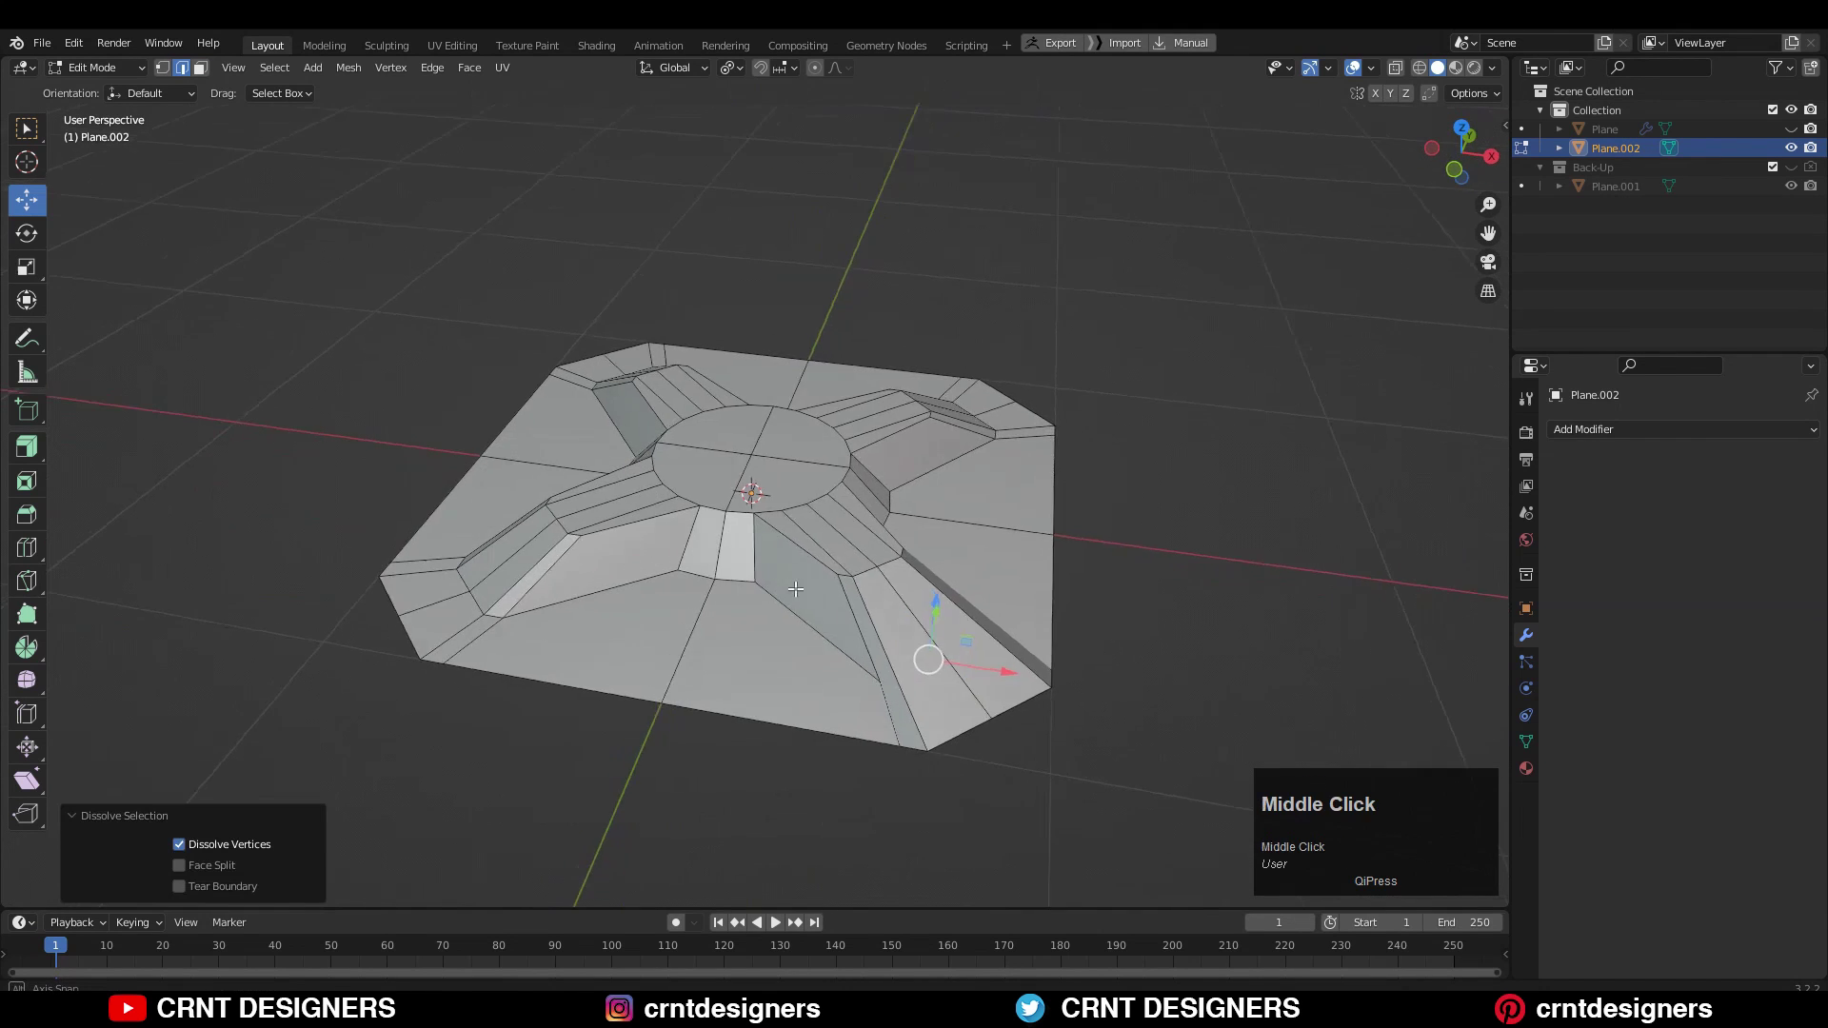
left_click(675, 628)
left_click(587, 607, "ctrl")
key("ctrl+x")
- Merge the stray vertices beside the arm's base and dissolve the leftover edge there
key("1")
middle_click_drag(629, 607, 554, 689)
key("m")
left_click(592, 587)
left_click(627, 610)
left_click(461, 718, "shift")
right_click(481, 616)
left_click(481, 616)
key("2")
left_click(574, 661)
key("ctrl+x")
- Inset the raised top faces of the central circle and all four arms to form a narrow border
left_click_drag(652, 448, 693, 483, "shift")
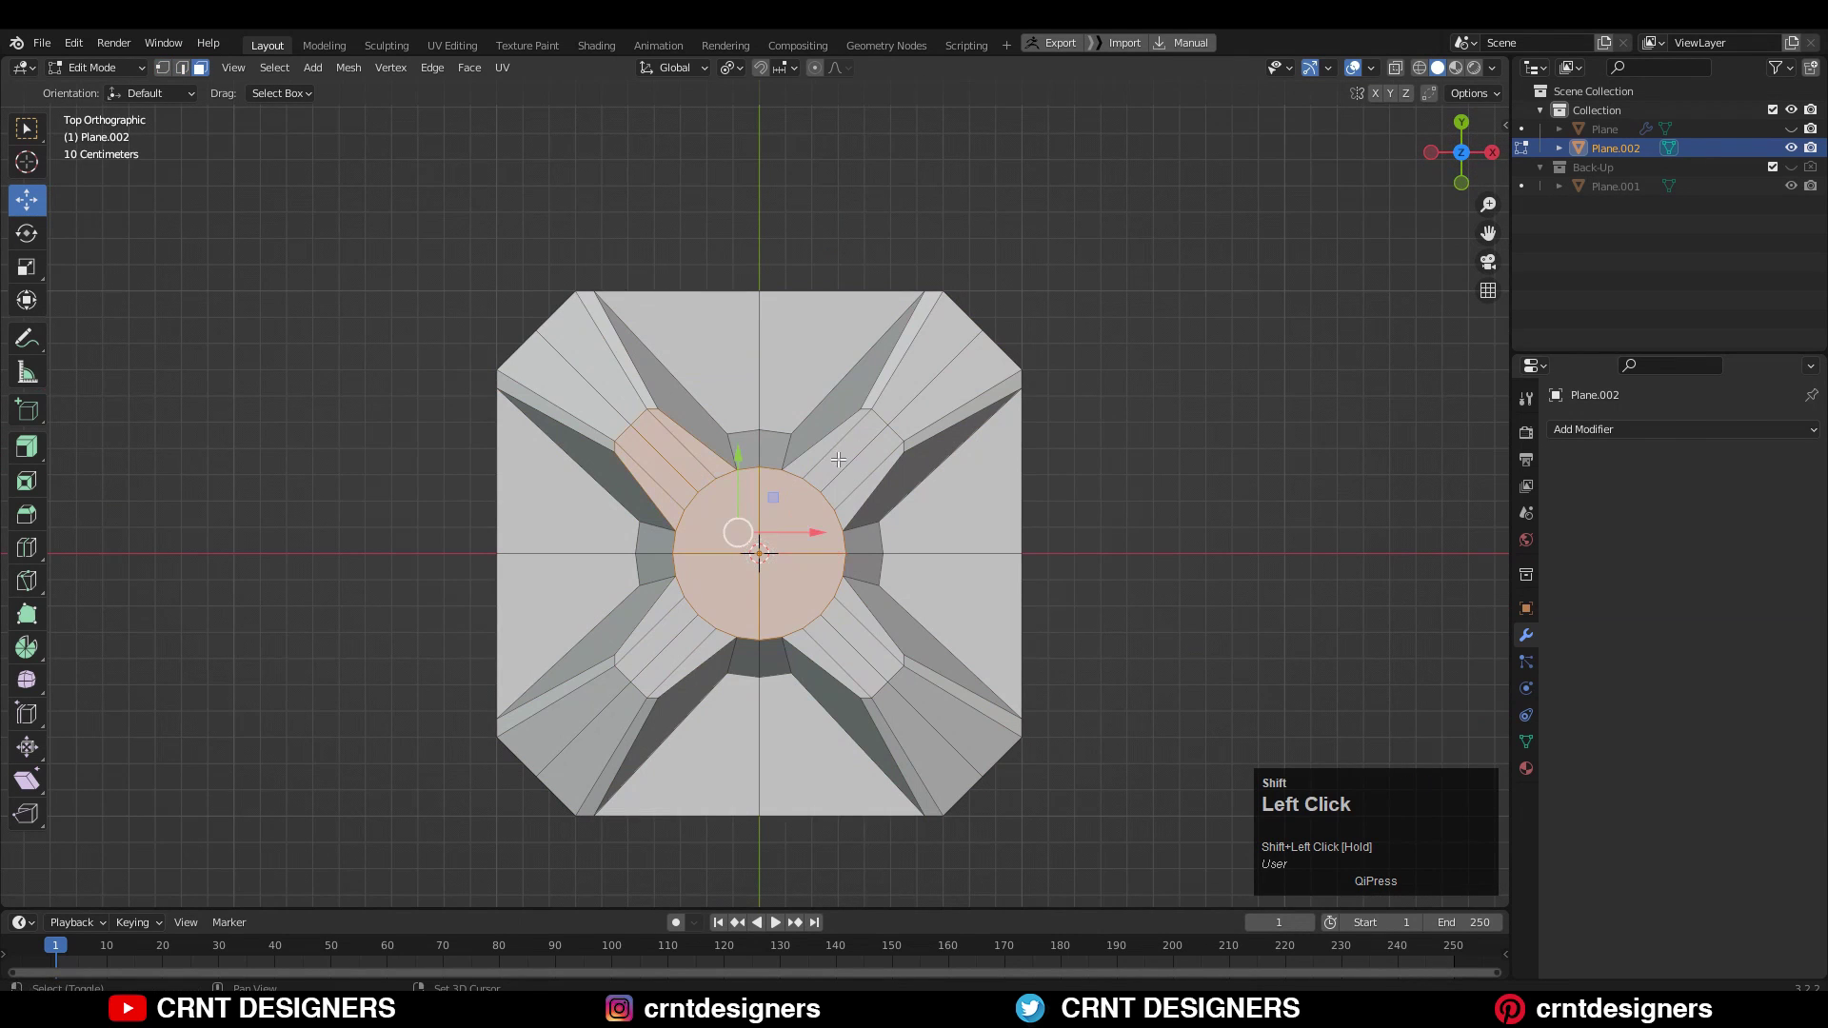
left_click(695, 658, "shift")
key("i")
middle_click_drag(695, 658, 823, 461)
left_click(1115, 352)
left_click(1089, 374)
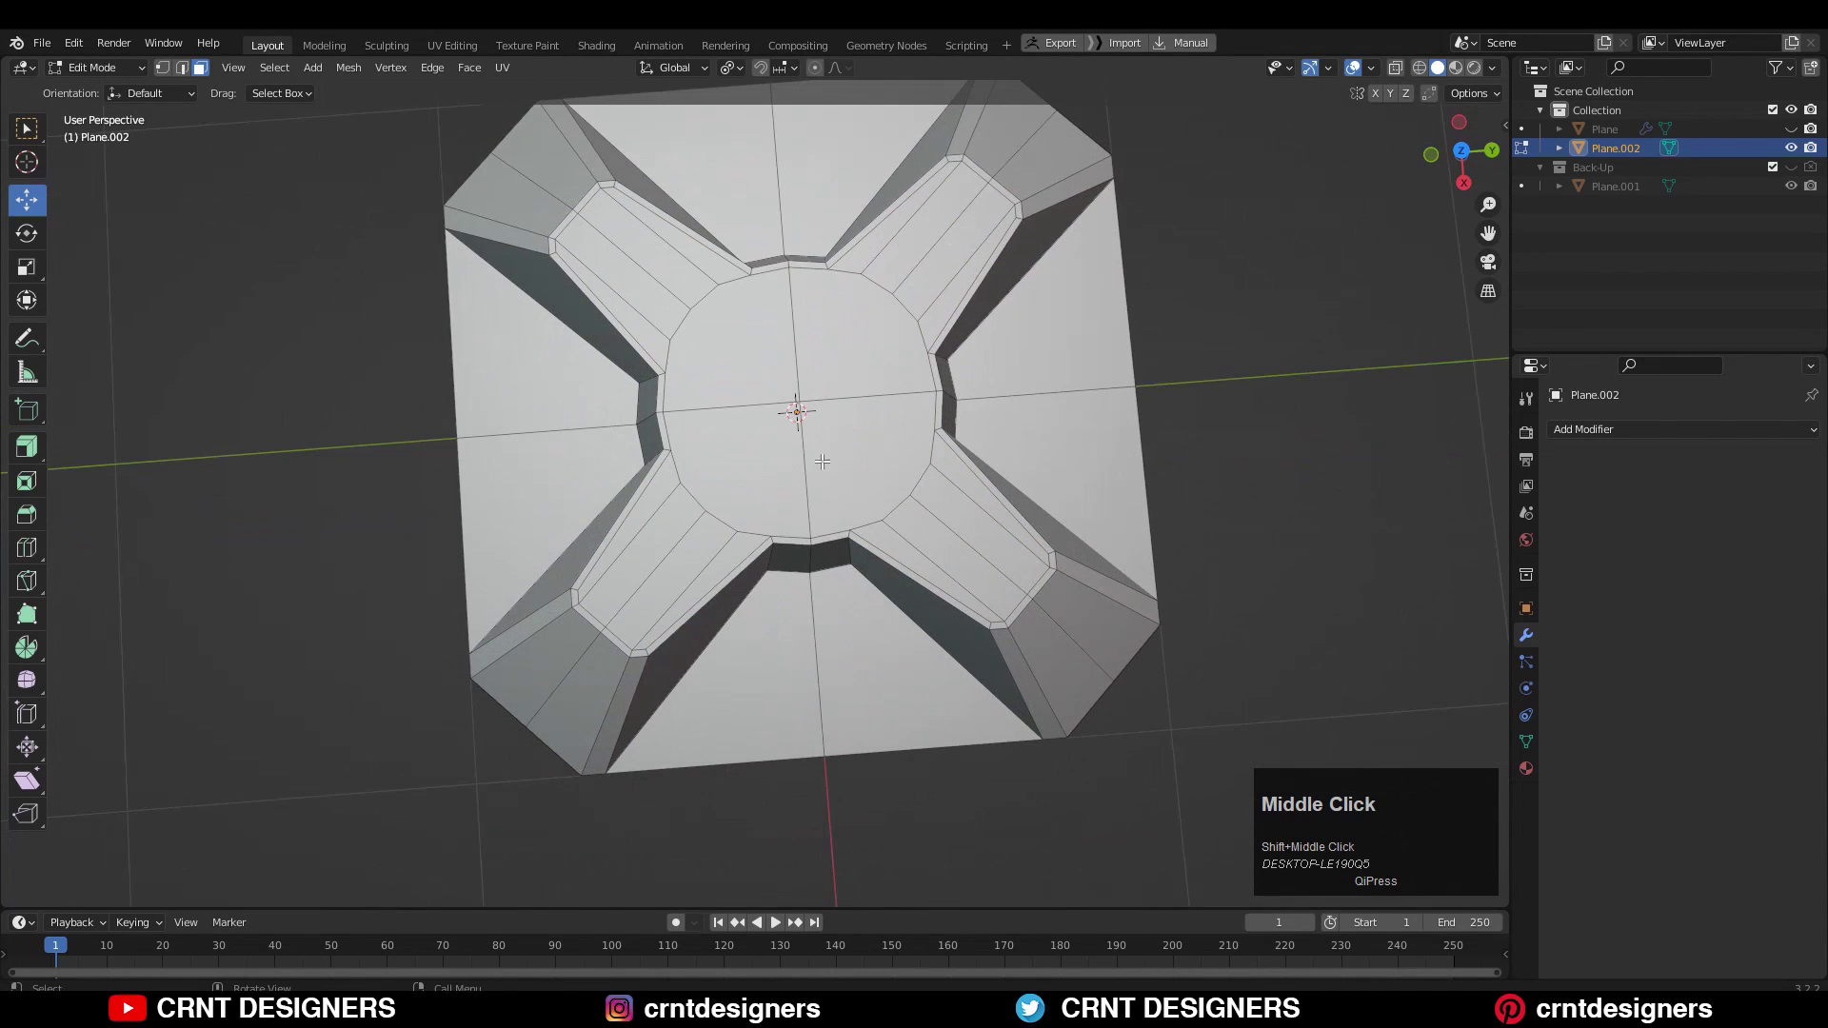
- Delete all mesh faces on the positive X side of the centre line, selecting them in X-ray top view
left_click(1461, 151)
scroll(1143, 262, "down", 1)
middle_click_drag(1108, 270, 1131, 289, "shift")
left_click(1398, 69)
key("3")
left_click_drag(1051, 161, 741, 783)
key("x")
left_click_drag(981, 96, 738, 822, "shift")
key("x")
left_click(1163, 372)
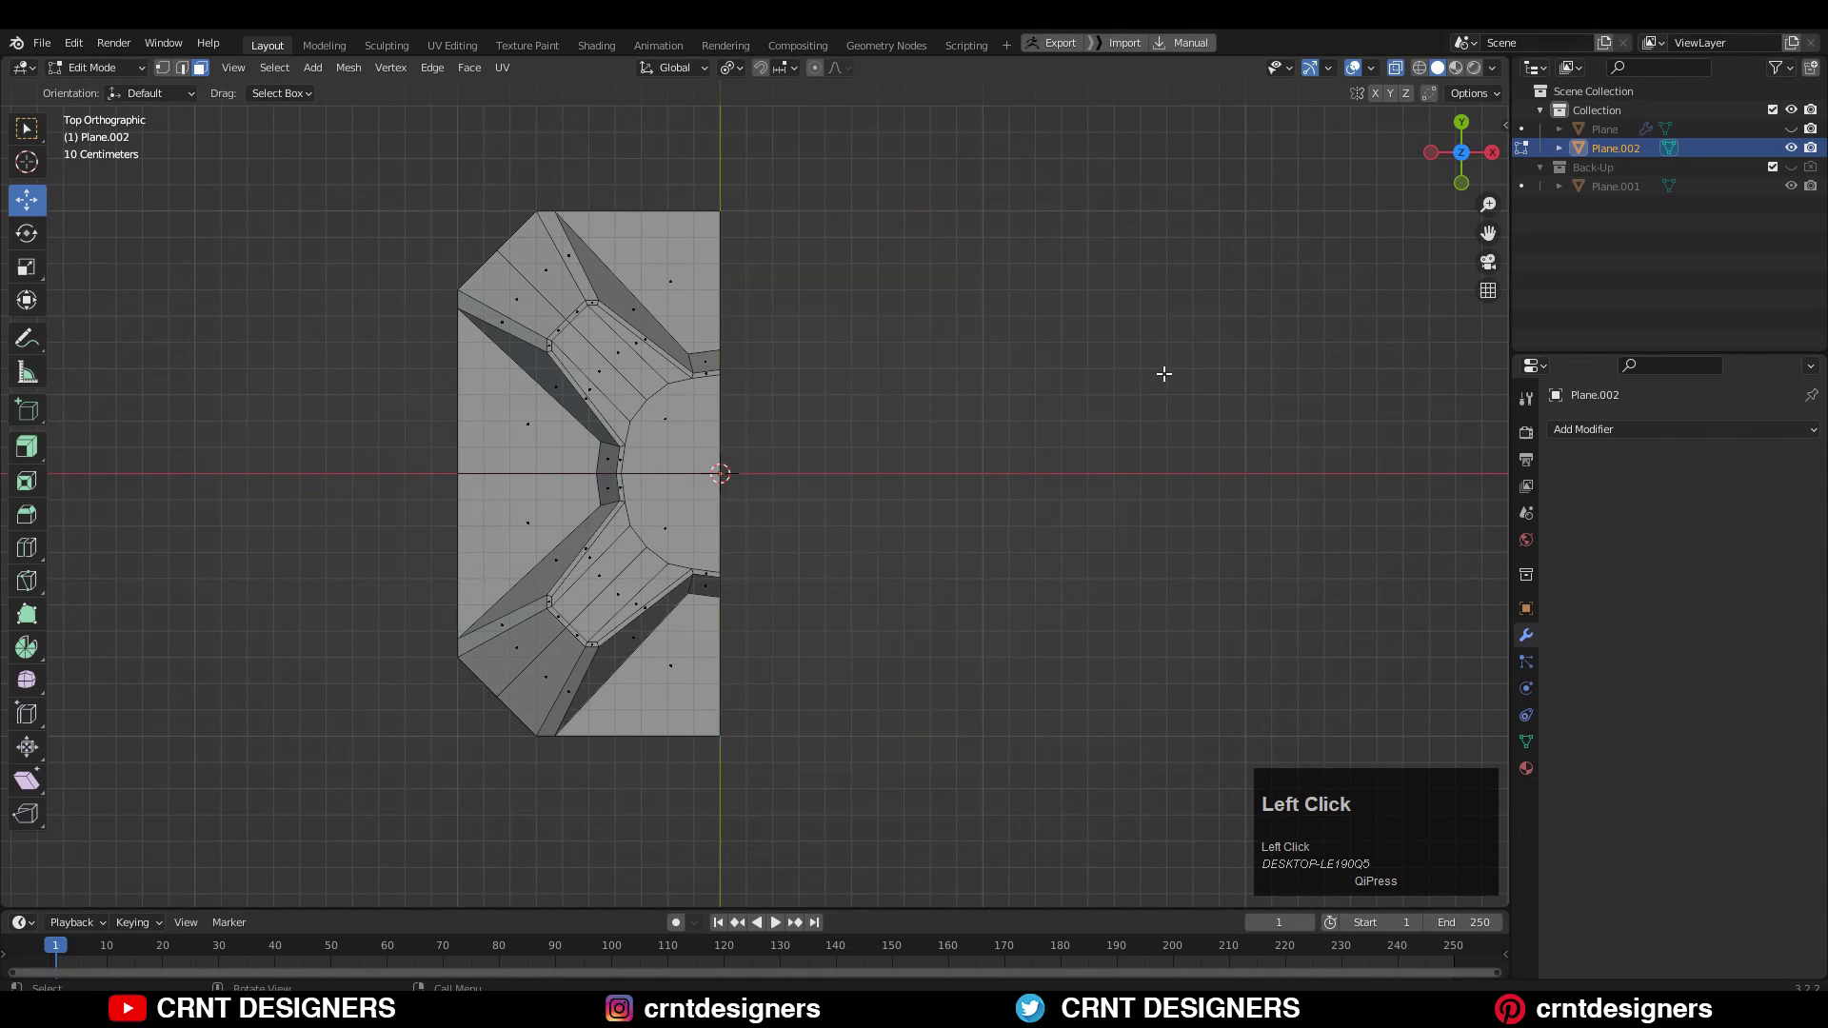
- Delete the remaining faces on the negative Y side so only one quarter of the mesh is left
left_click_drag(1042, 524, 459, 728)
key("x")
left_click(912, 532)
- Add a Mirror modifier on the X and Y axes with clipping enabled and turn off X-ray
left_click(1570, 434)
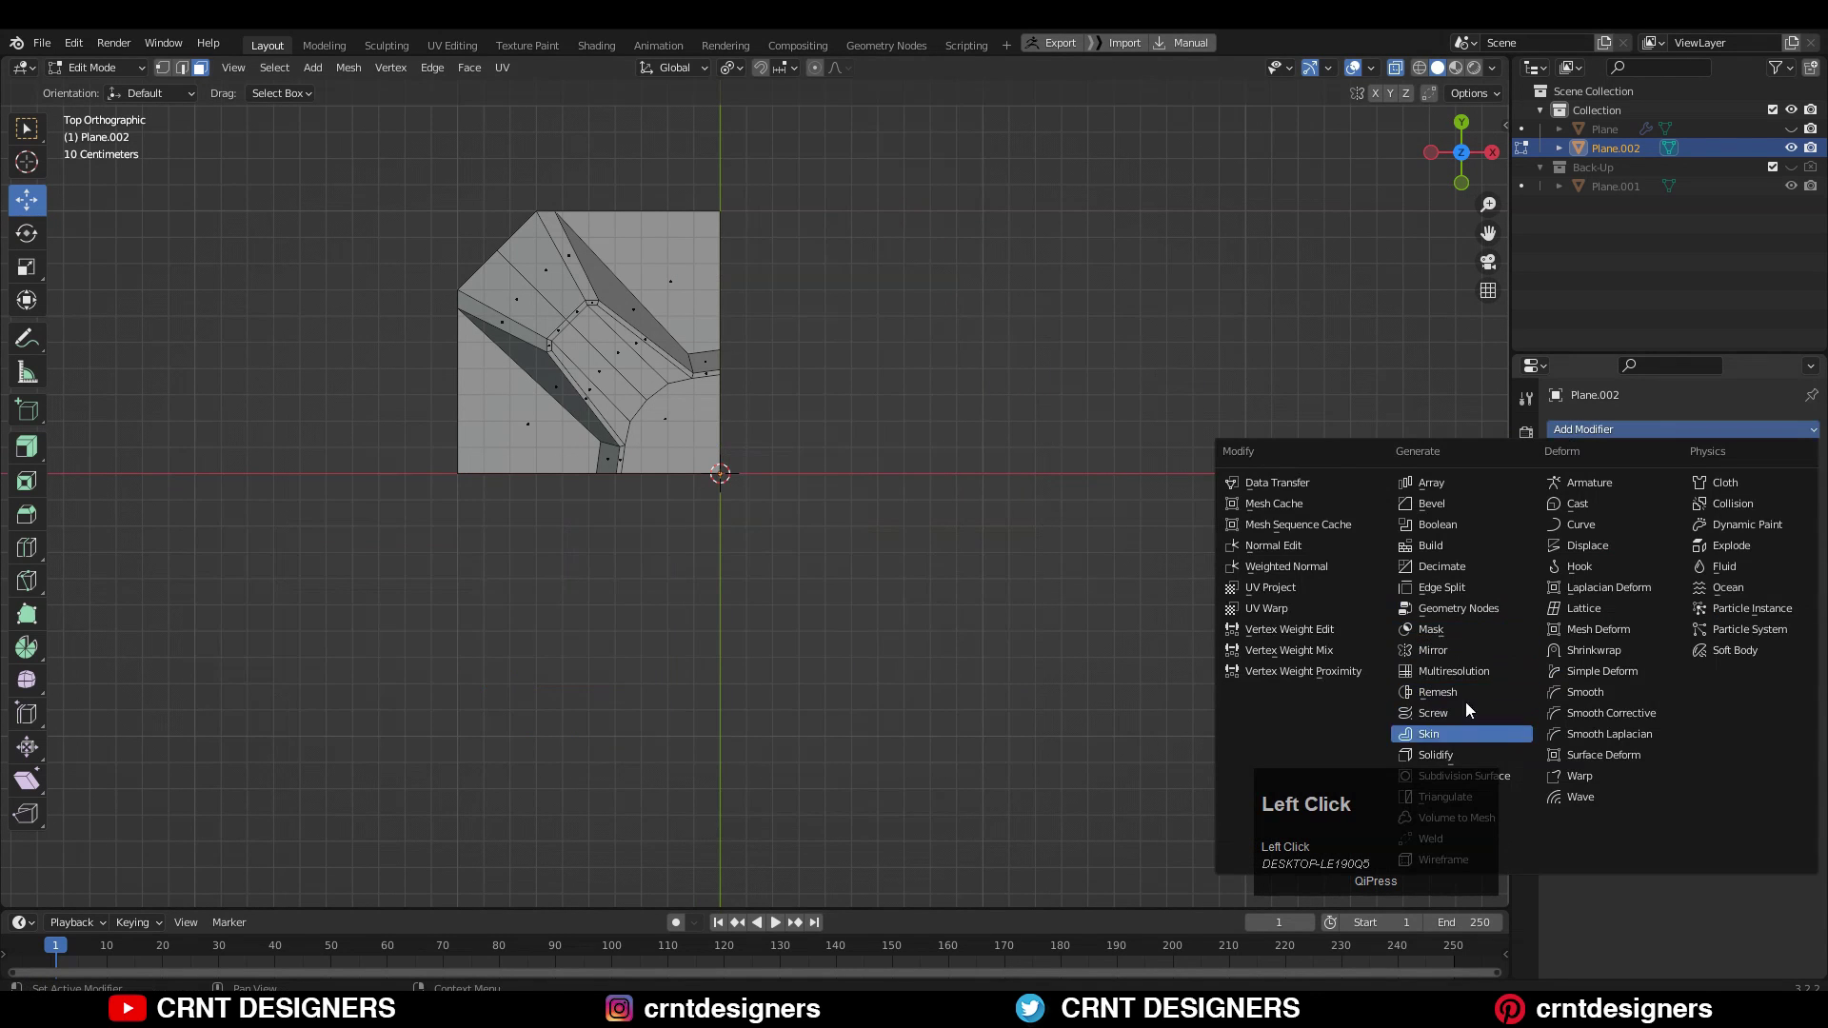
left_click(1433, 651)
left_click(1724, 490)
key("Tab")
left_click(1395, 68)
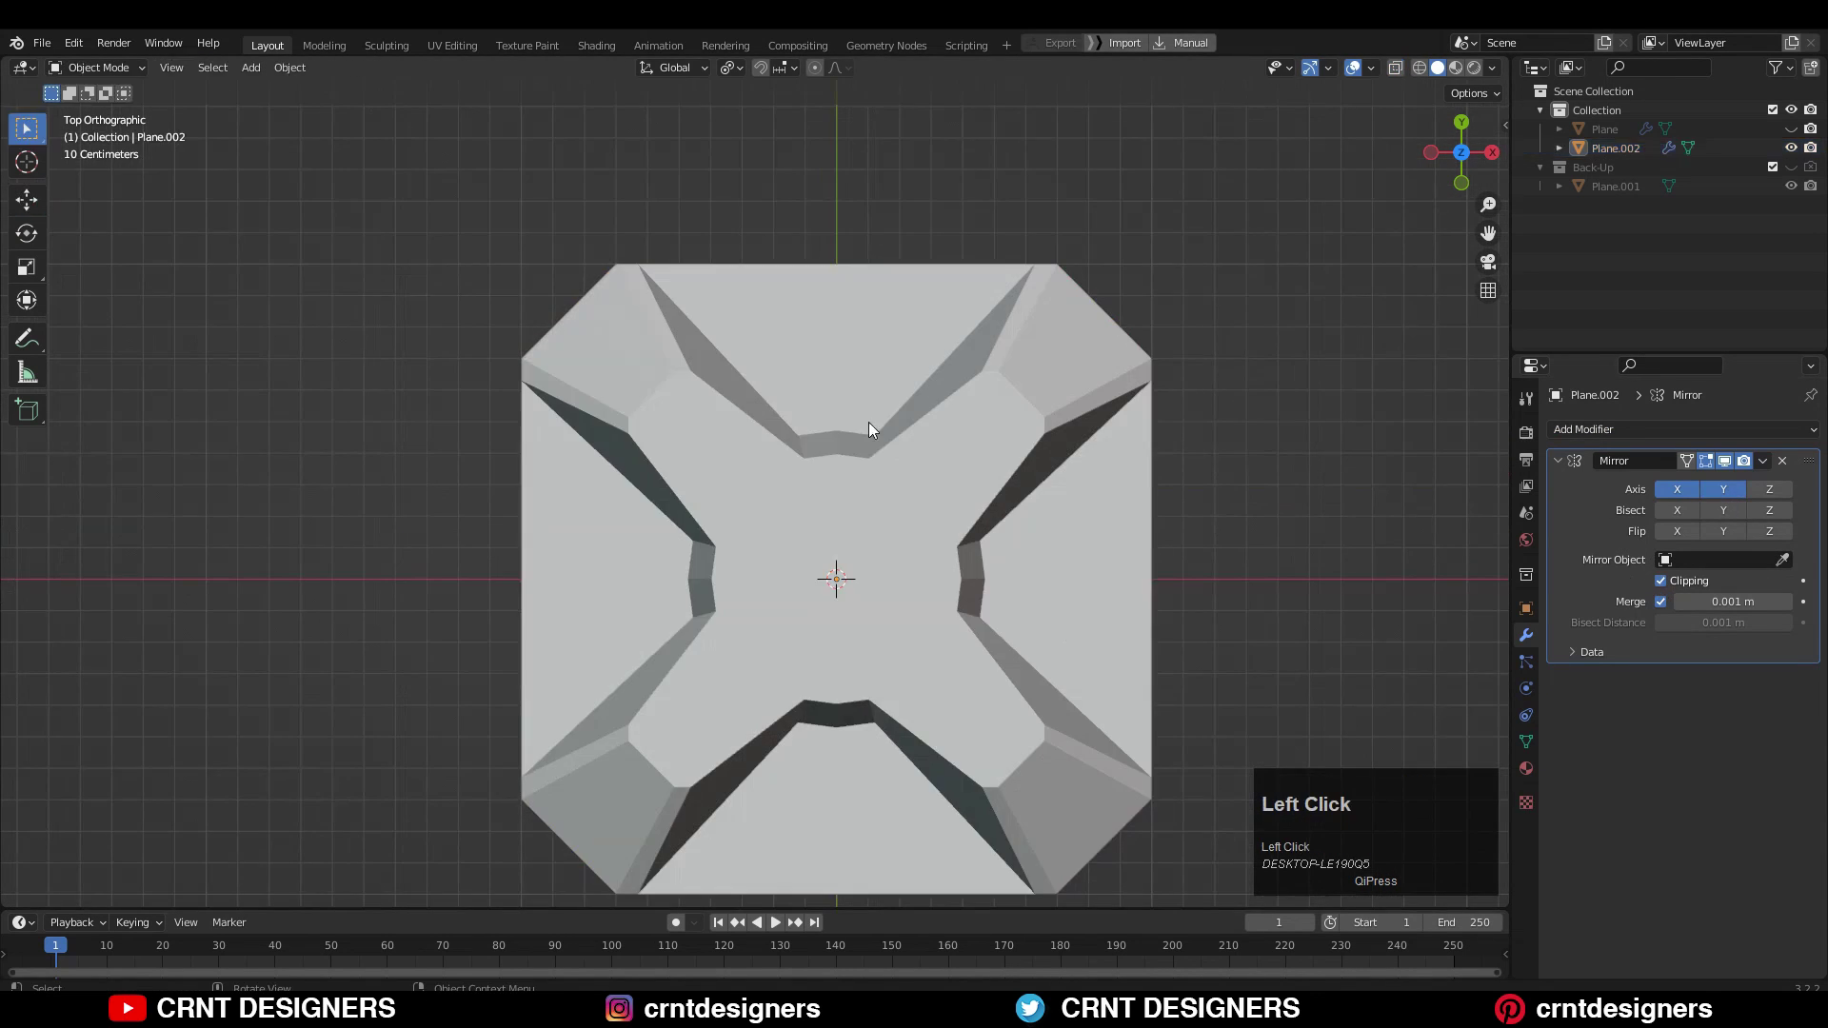
- Add two supporting loop cuts along the sharp edges of the quarter mesh
middle_click_drag(952, 534, 752, 410)
key("Tab")
key("ctrl+r")
left_click(673, 441)
key("ctrl+r")
left_click(681, 438)
left_click(755, 341)
- Slide the selected edge into position as a support edge near its neighbouring crease
middle_click_drag(755, 342, 918, 409)
key("g")
key("g")
left_click(873, 575)
middle_click_drag(873, 575, 952, 457)
- Add another supporting loop and cut an edge beside the recess wall with the Knife Topology Tool
key("ctrl+r")
left_click(904, 457)
scroll(1262, 281, "down", 5)
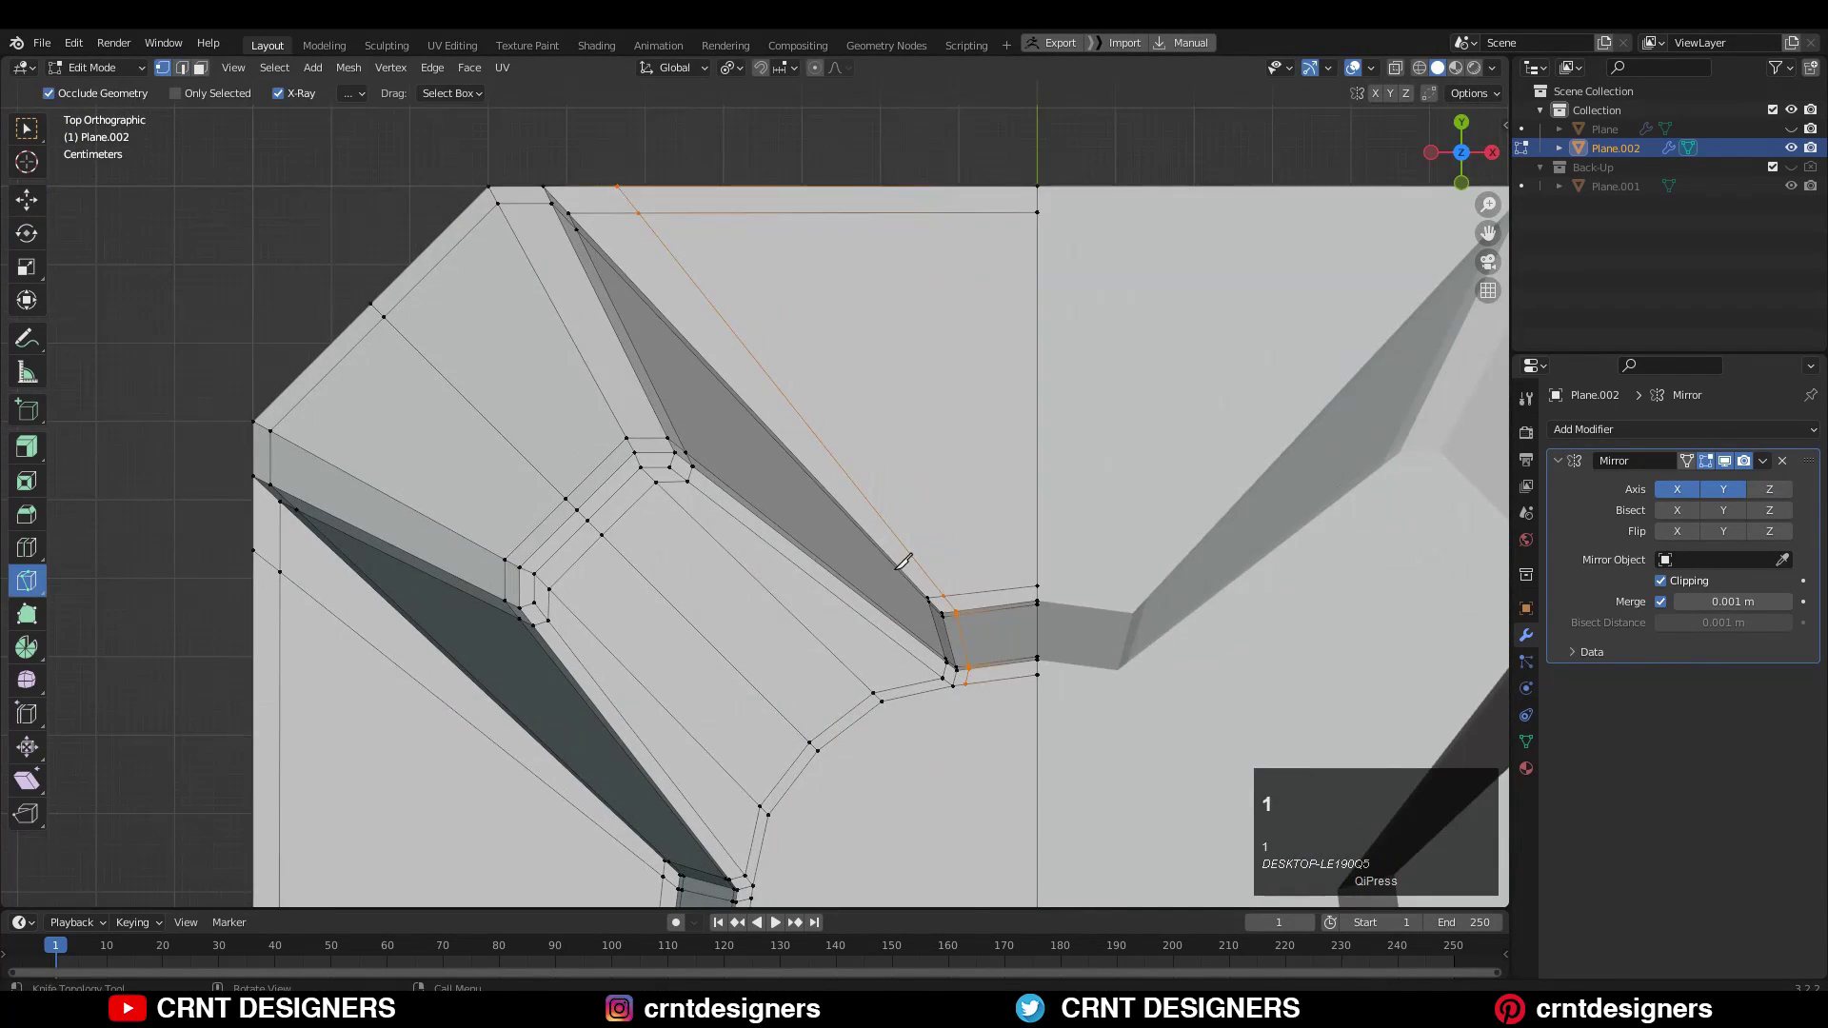
- Add a Subdivision Surface modifier after the mirror and shade the object smooth
middle_click_drag(1262, 281, 1071, 286)
left_click(1681, 430)
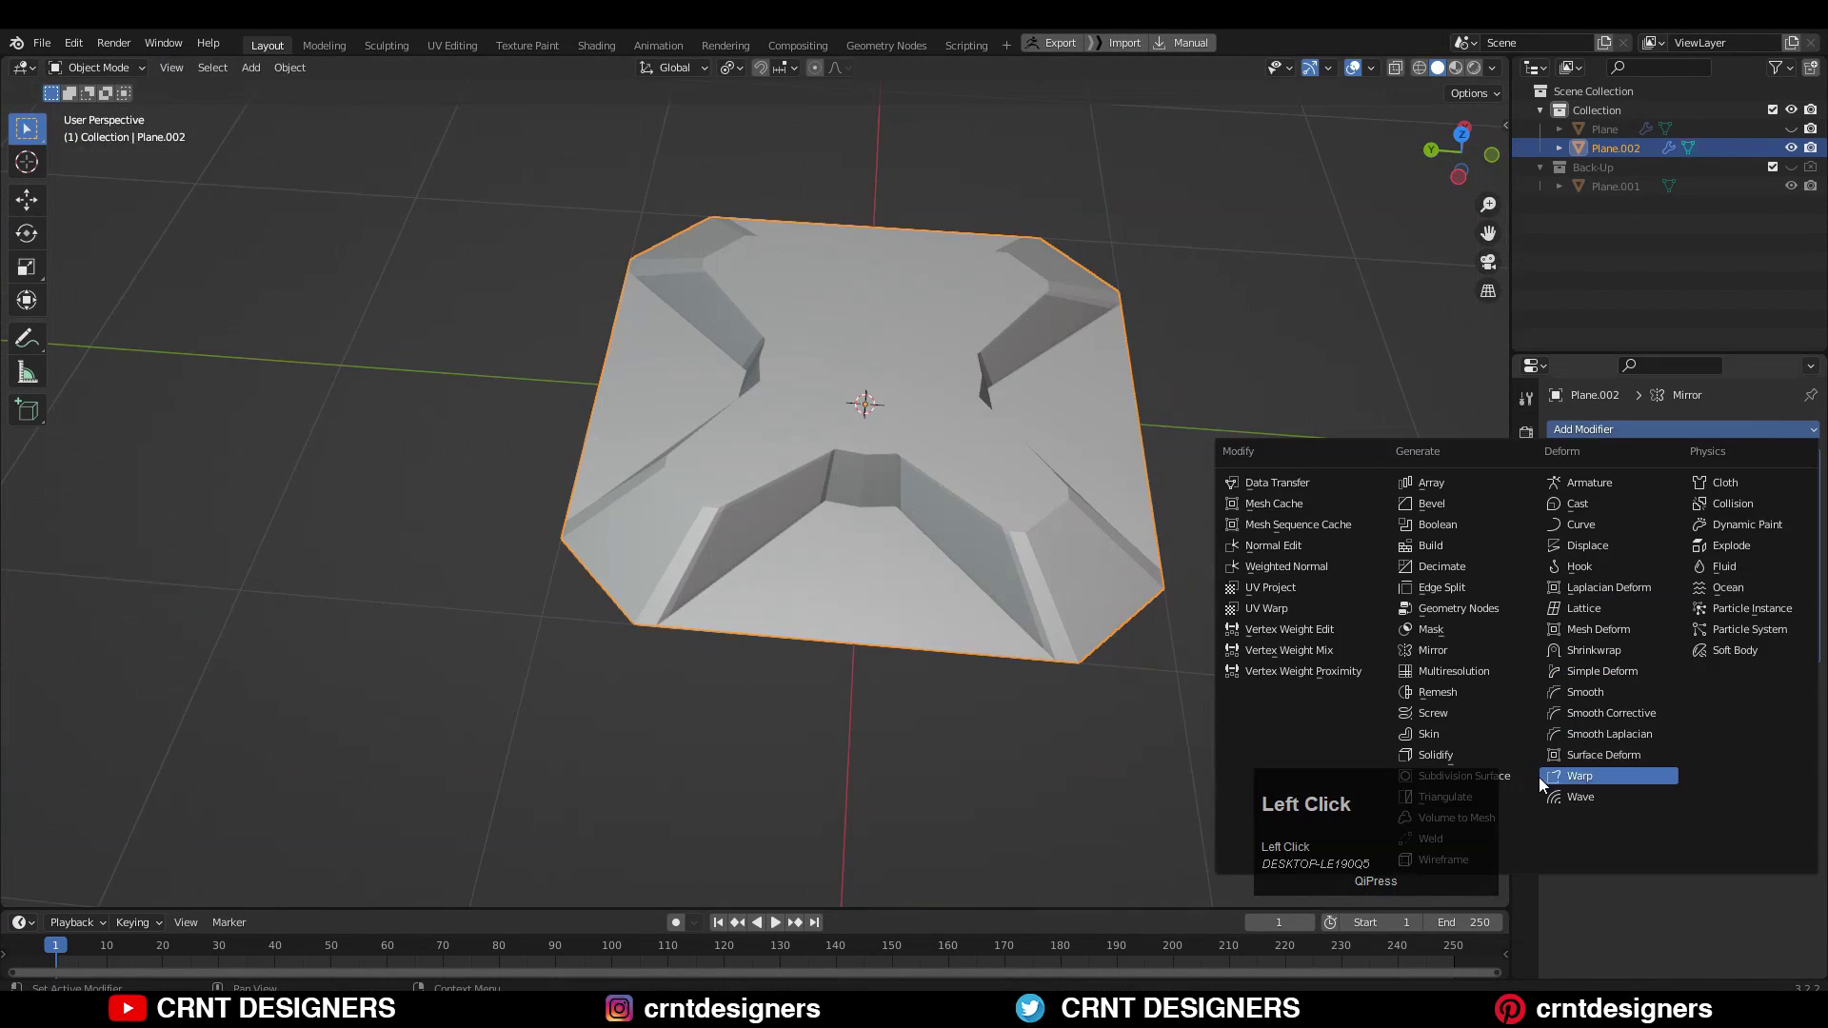
left_click(1527, 775)
middle_click_drag(1238, 457, 1020, 312)
left_click(1021, 313)
right_click(1040, 299)
left_click(1040, 299)
- Try to round the border edges across the arm's outer end with Set Flow
middle_click_drag(1111, 367, 1144, 229)
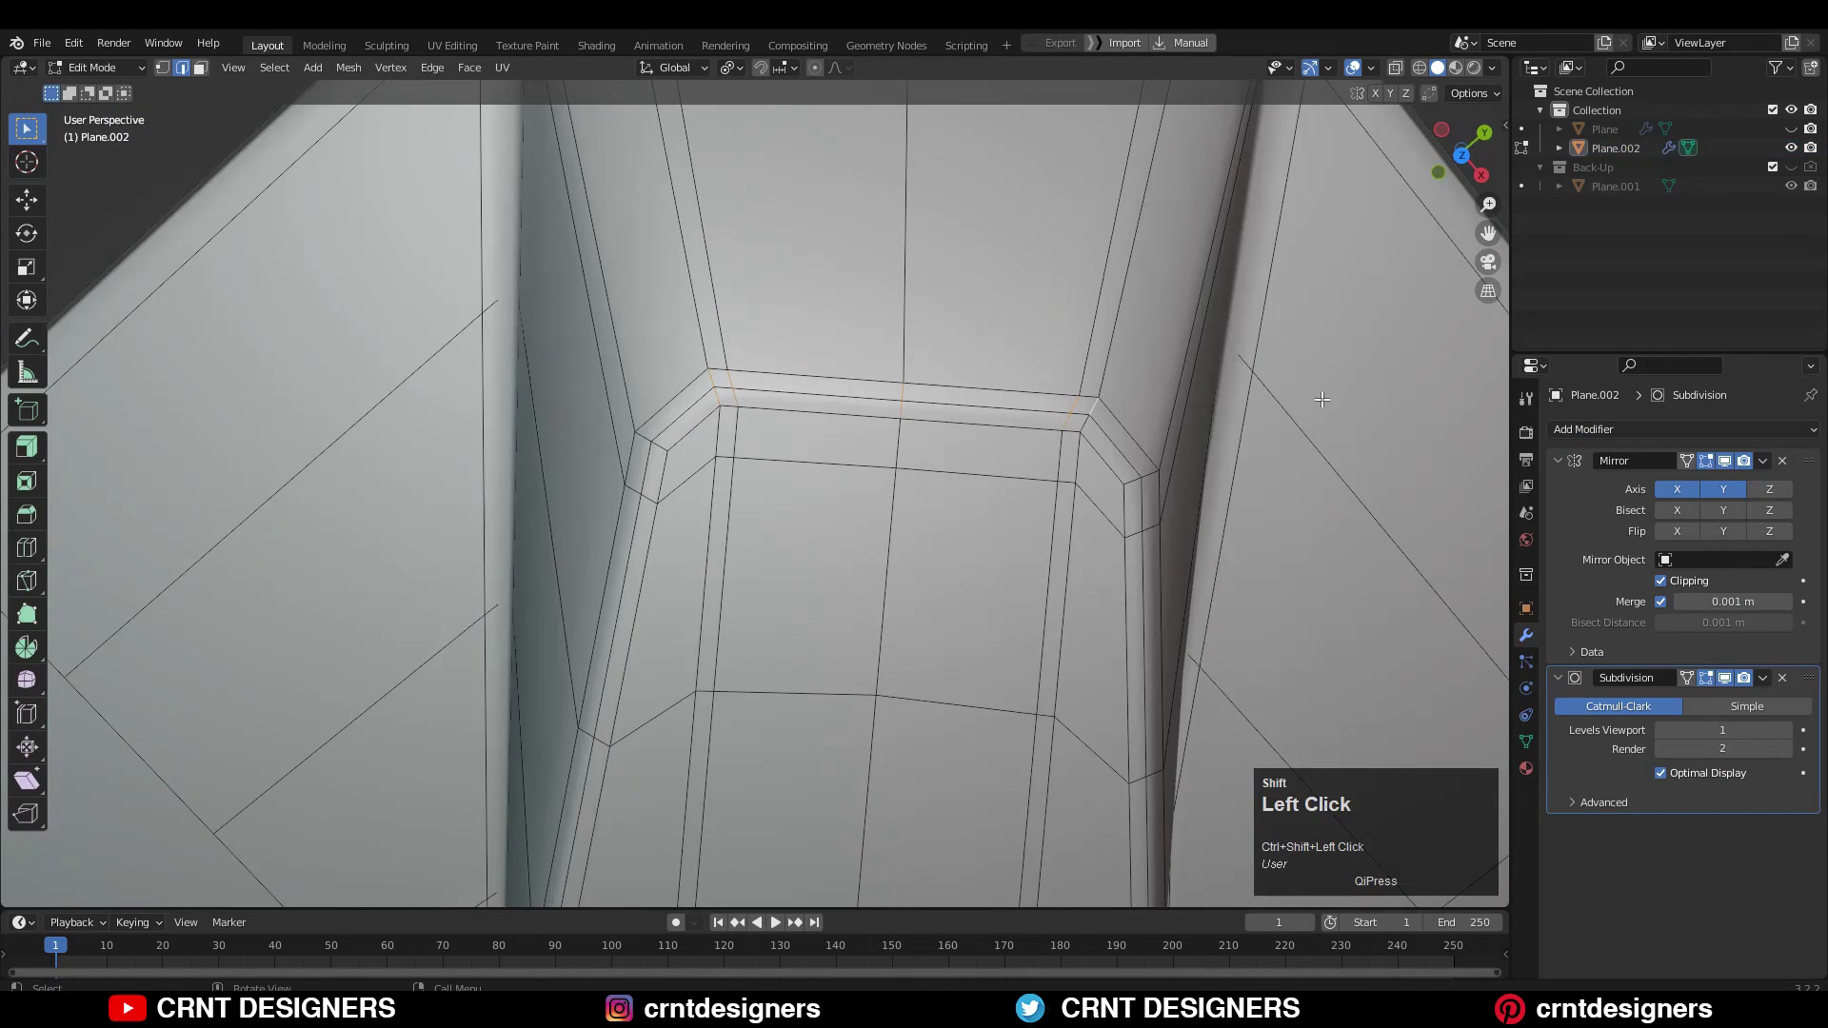
right_click(1097, 421, "shift")
right_click(1245, 385)
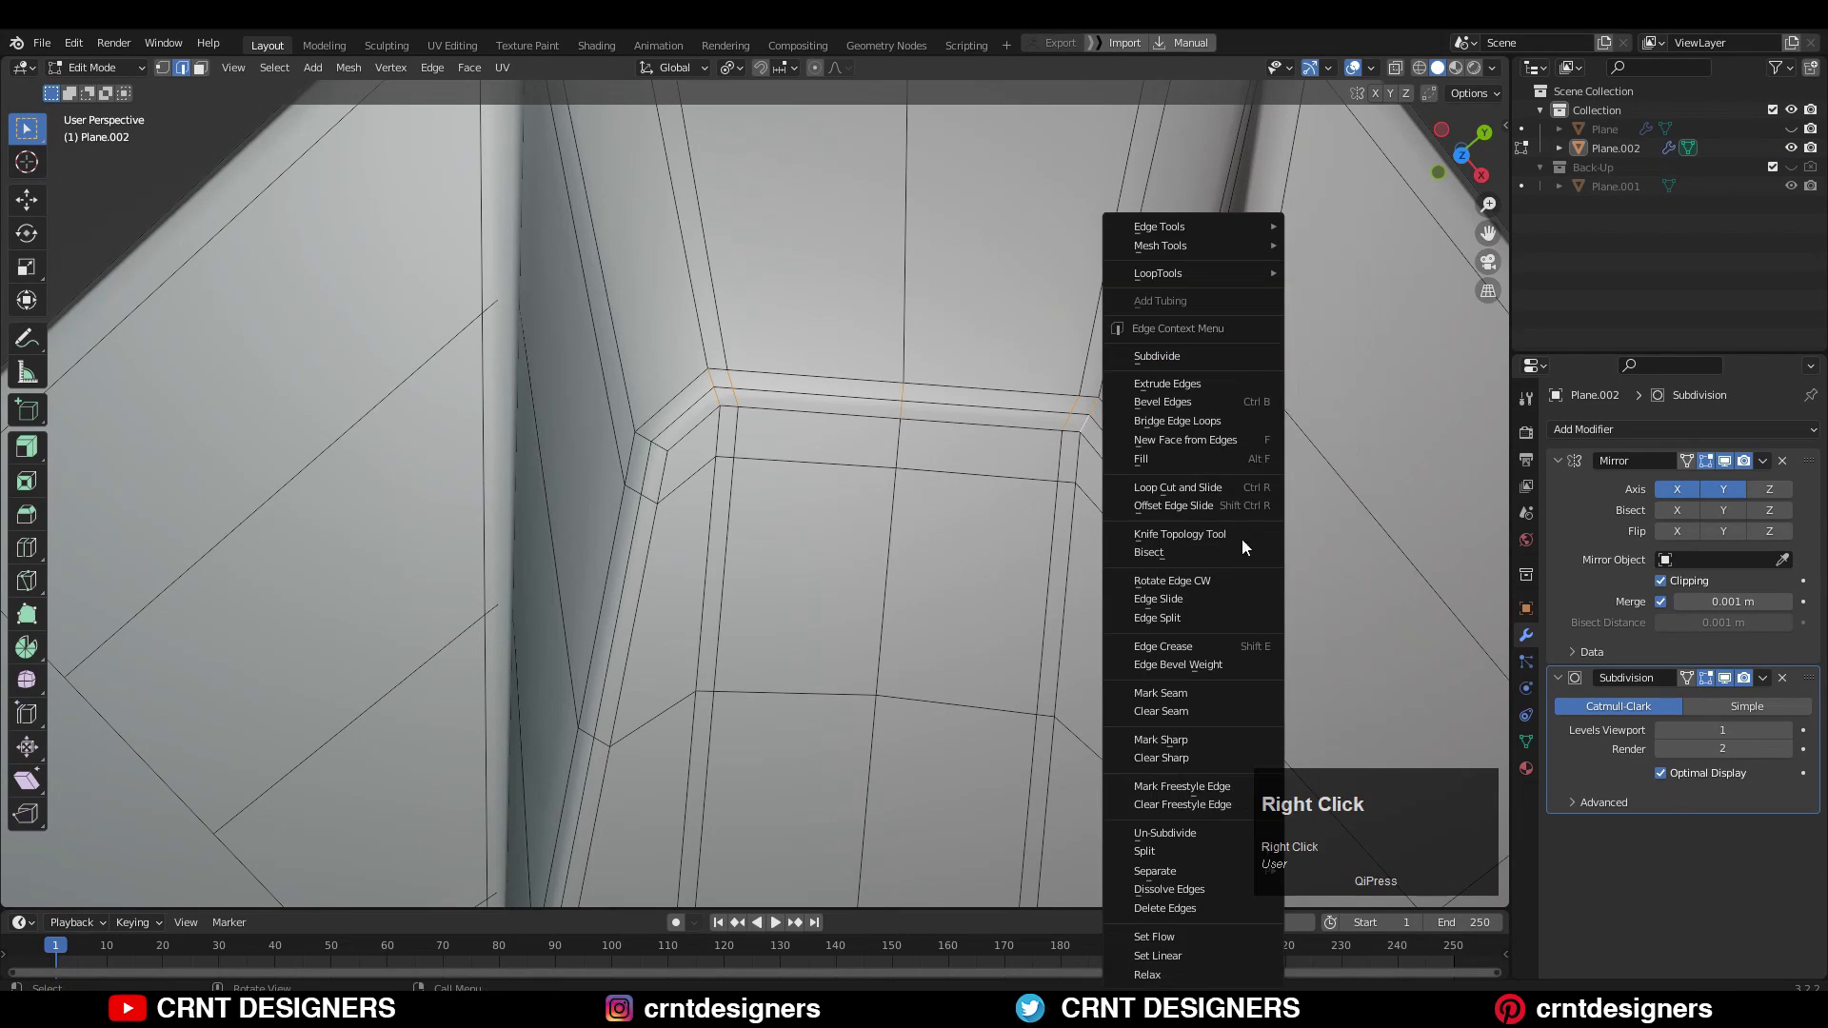
left_click(1194, 938)
scroll(1095, 428, "down", 3)
middle_click_drag(1095, 429, 1092, 403)
left_click(1463, 146)
middle_click_drag(793, 374, 906, 478, "shift")
scroll(905, 478, "up", 3)
scroll(923, 446, "down", 2)
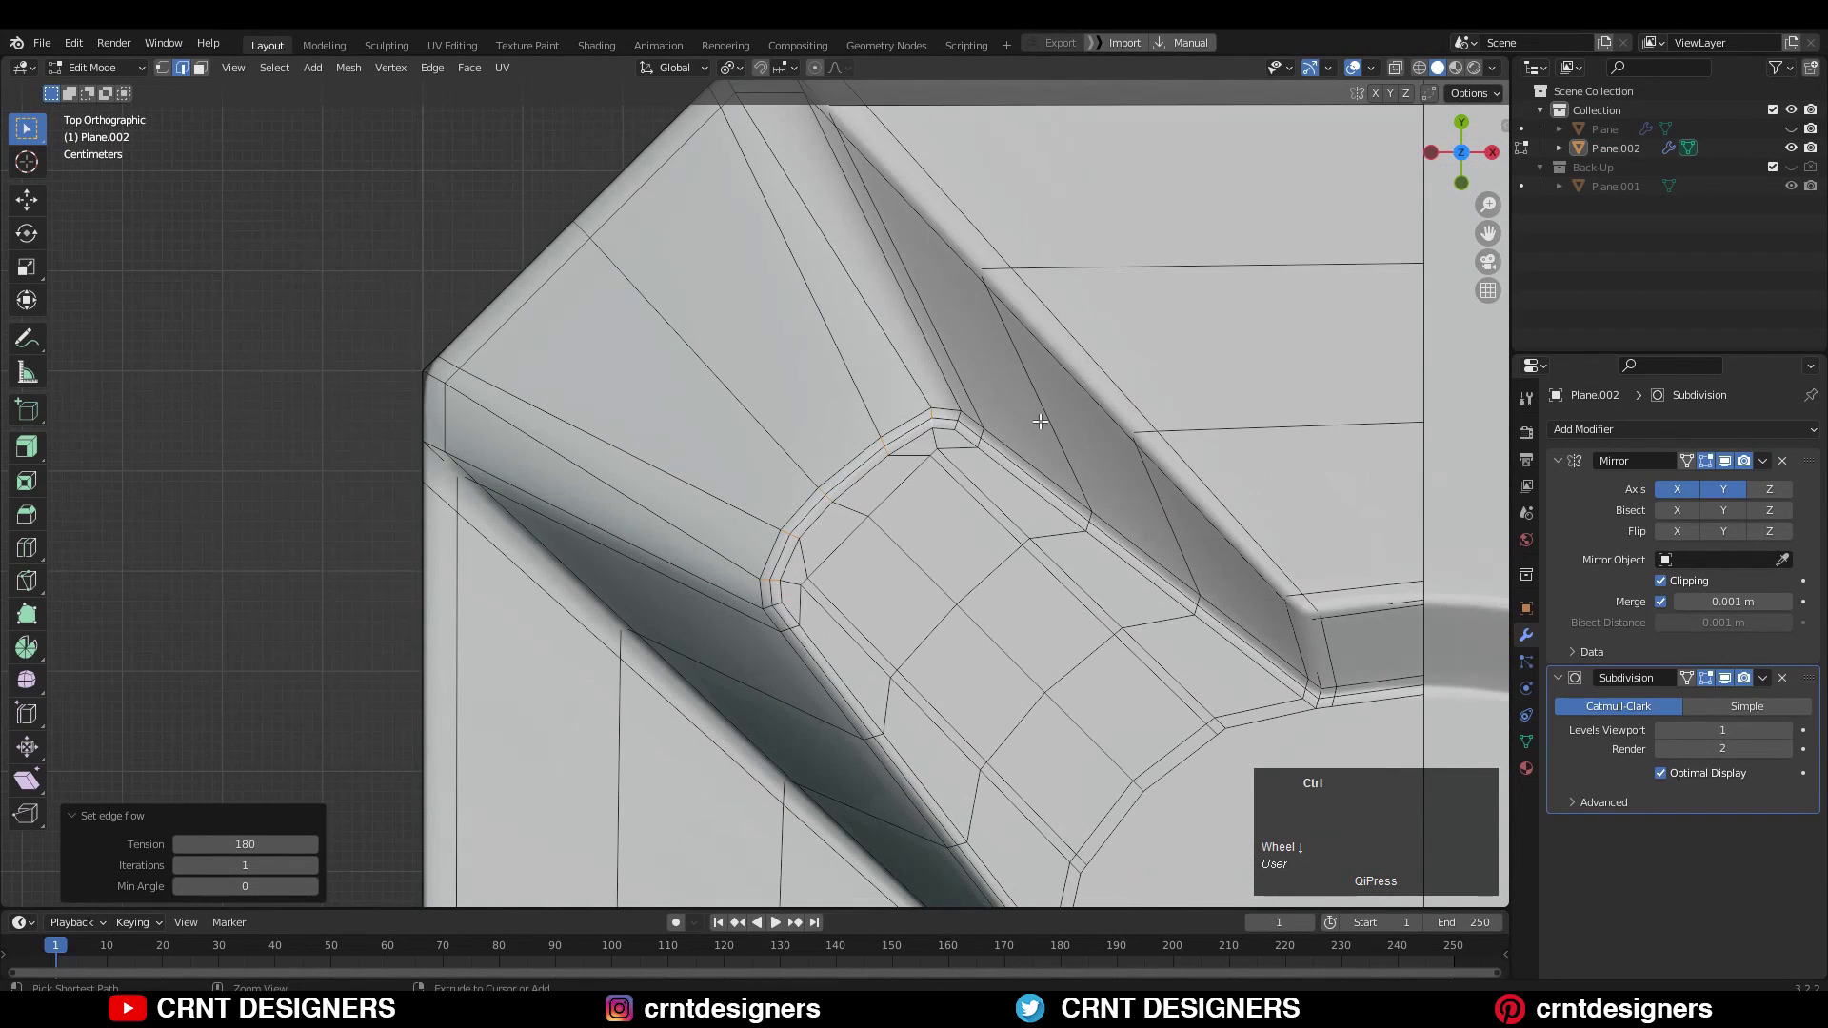
- Compare the arm's end in object mode and undo the Set Flow adjustment
key("Tab")
key("Tab")
key("Tab")
key("Tab")
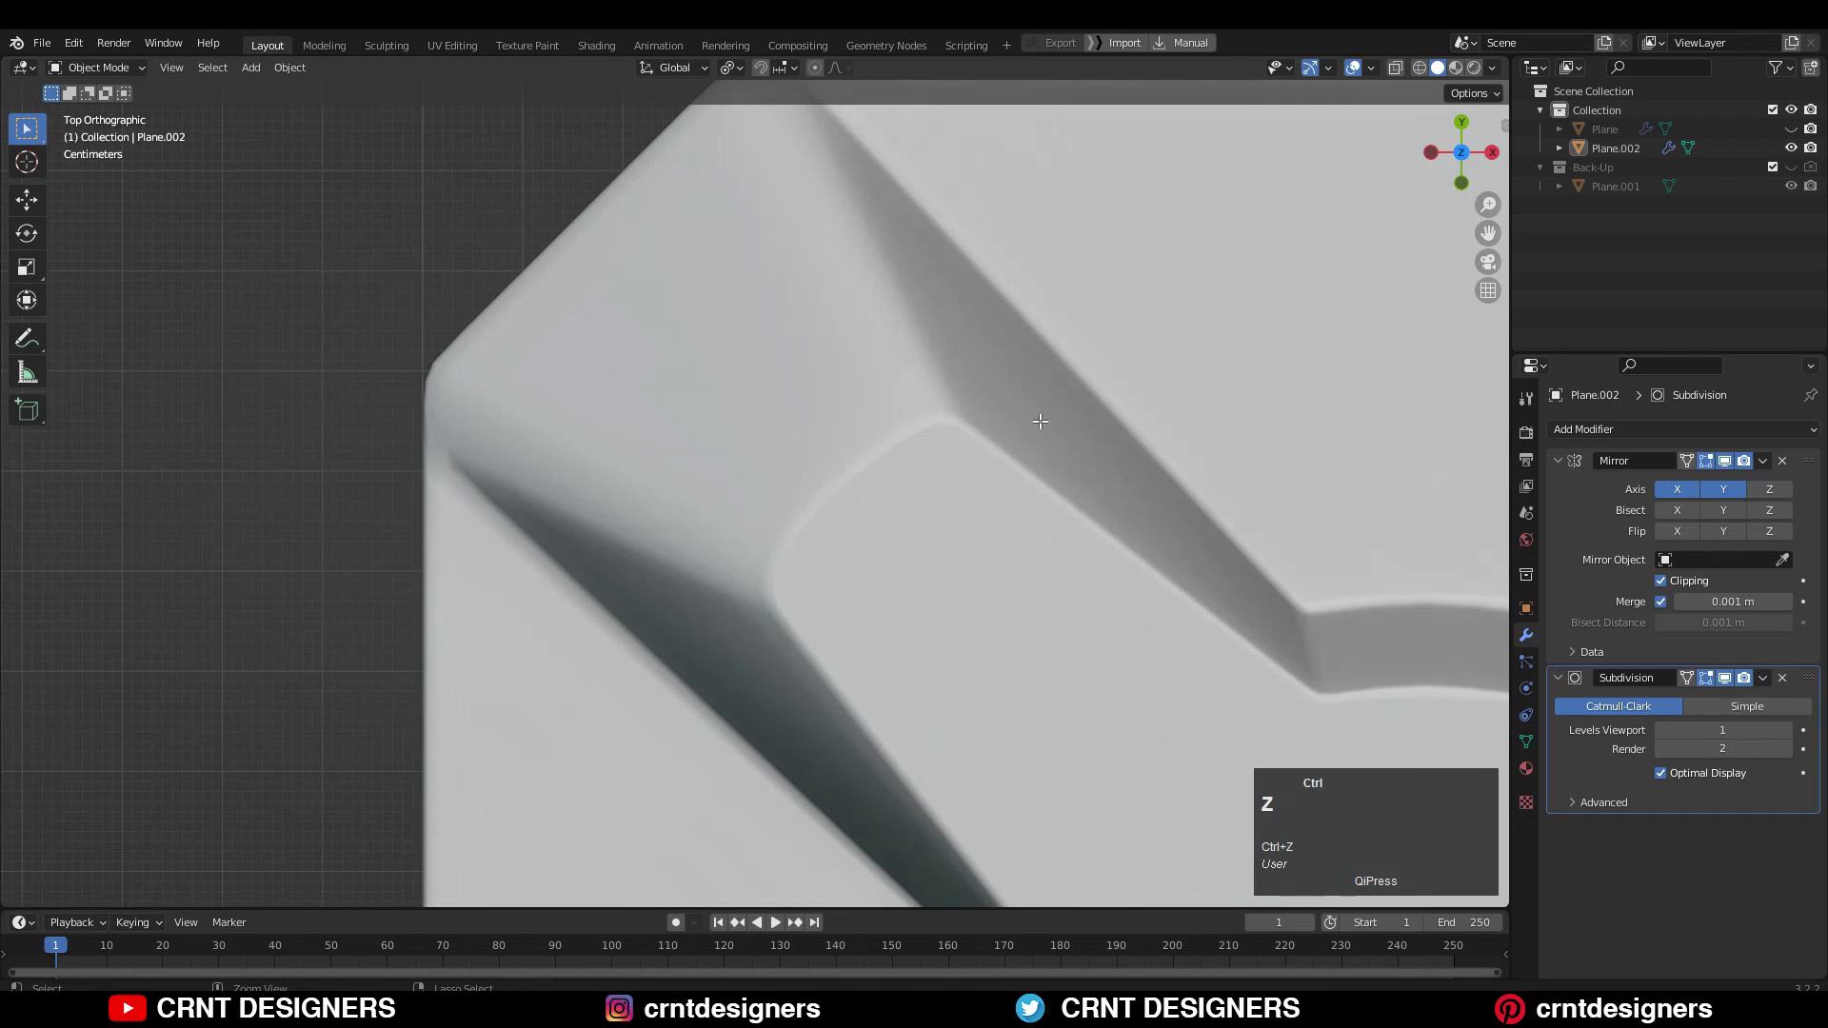
- Round the selected border edges across the arm's outer end with the edge flow tools
right_click(1062, 373)
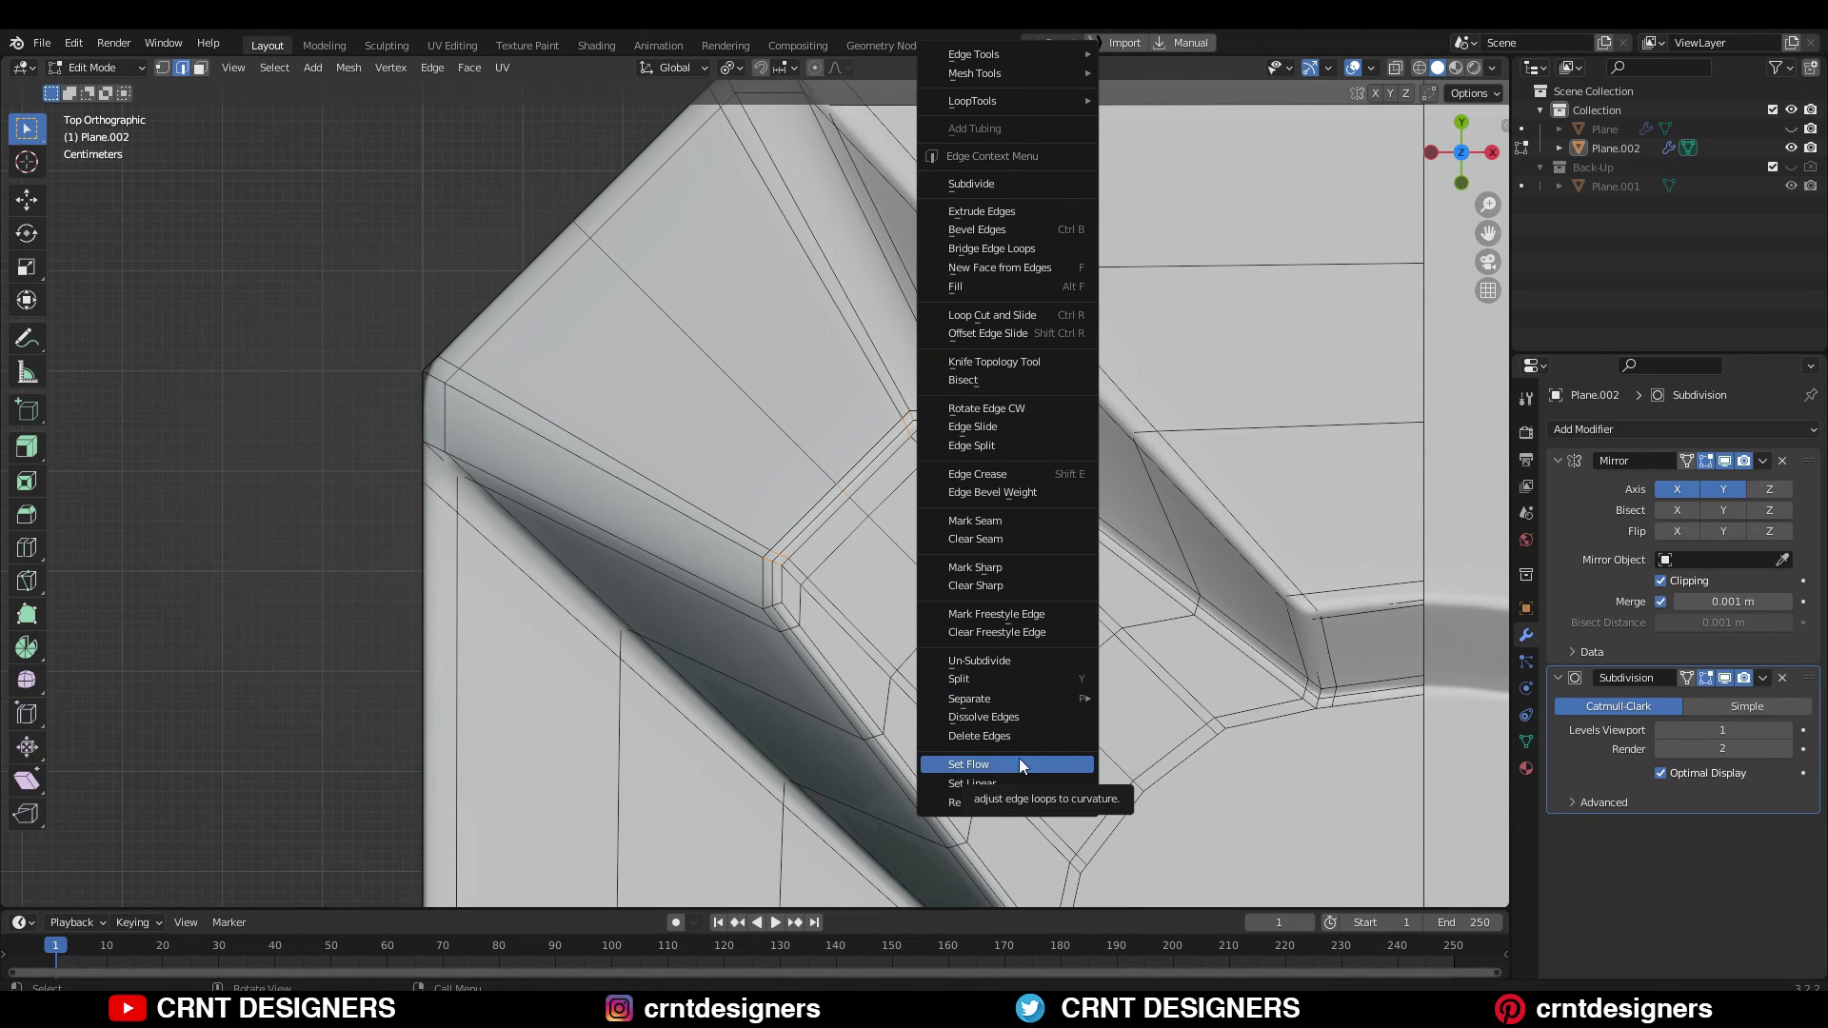
left_click(963, 803)
key("ctrl+z")
right_click(1182, 800)
left_click(1183, 800)
right_click(1089, 724)
left_click(1089, 724)
- Set the Subdivision modifier's viewport level to 2 and check the smoothed shape of the whole part
scroll(776, 419, "down", 3)
middle_click_drag(780, 413, 1056, 302, "shift")
scroll(783, 409, "up", 3)
key("Tab")
scroll(821, 425, "down", 3)
middle_click_drag(776, 412, 780, 379, "shift")
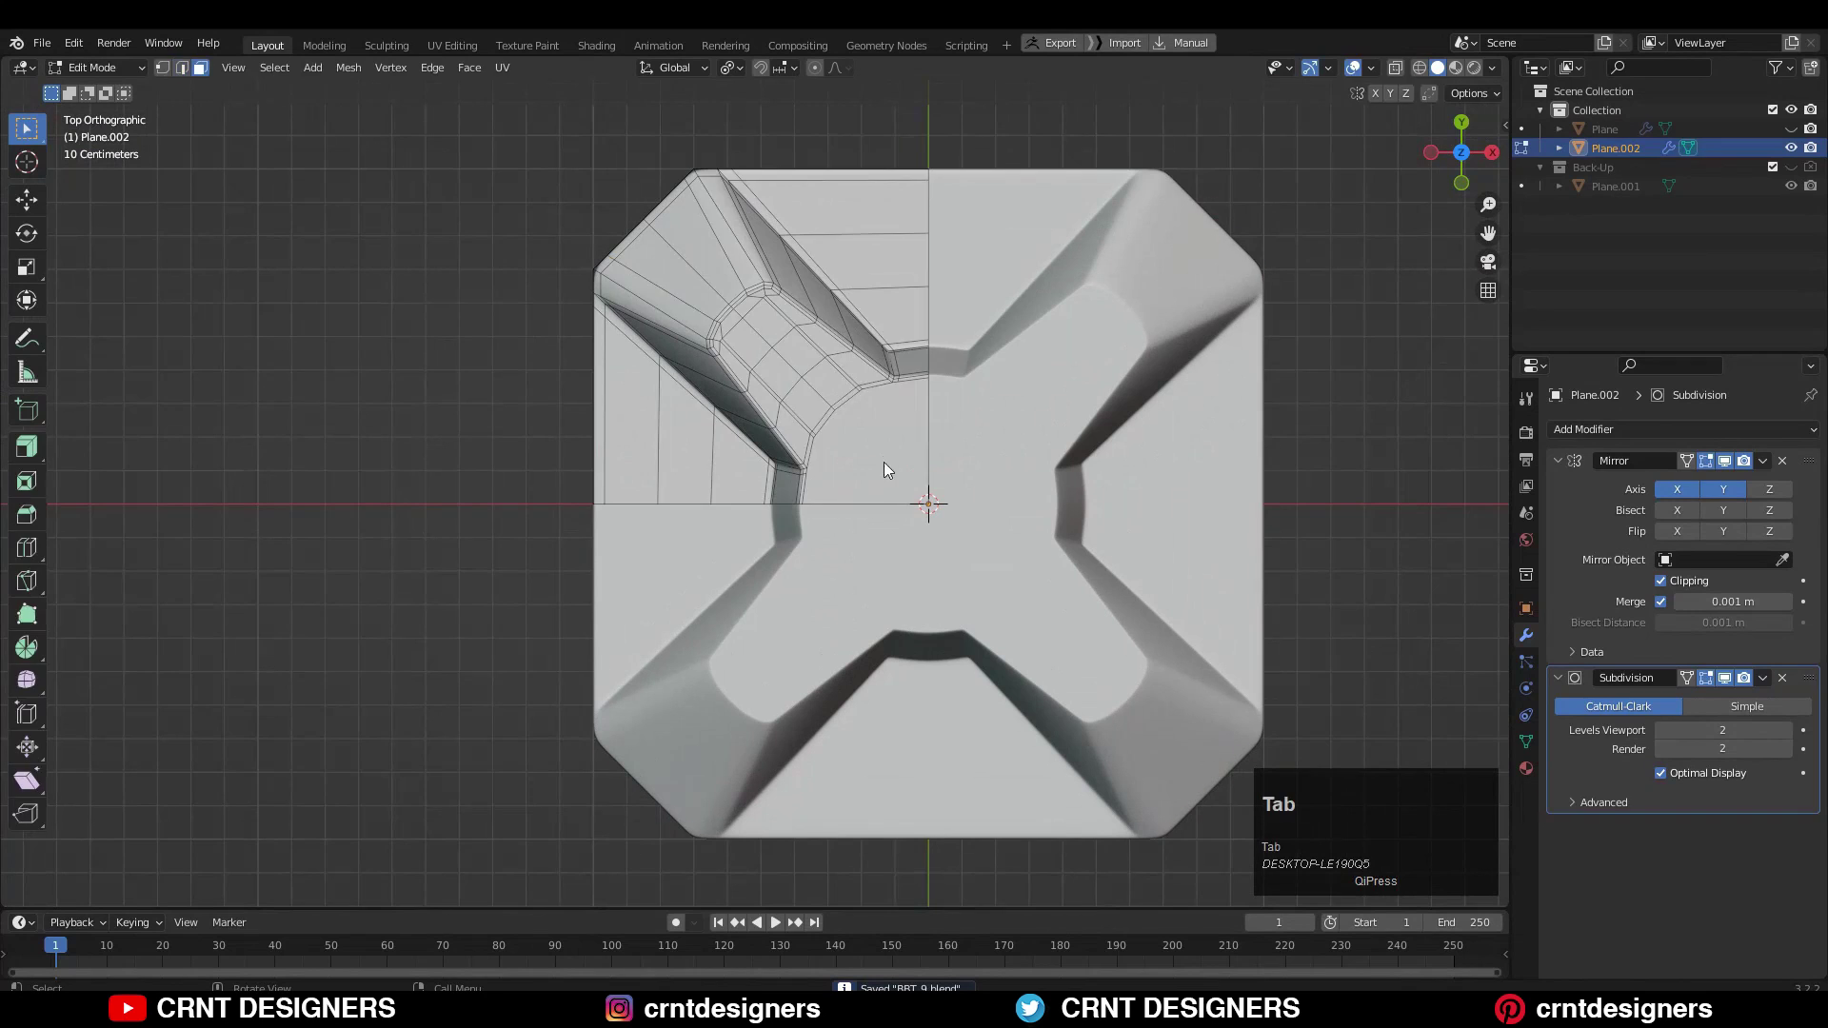
- Apply the Mirror modifier to make the full mesh editable
key("Tab")
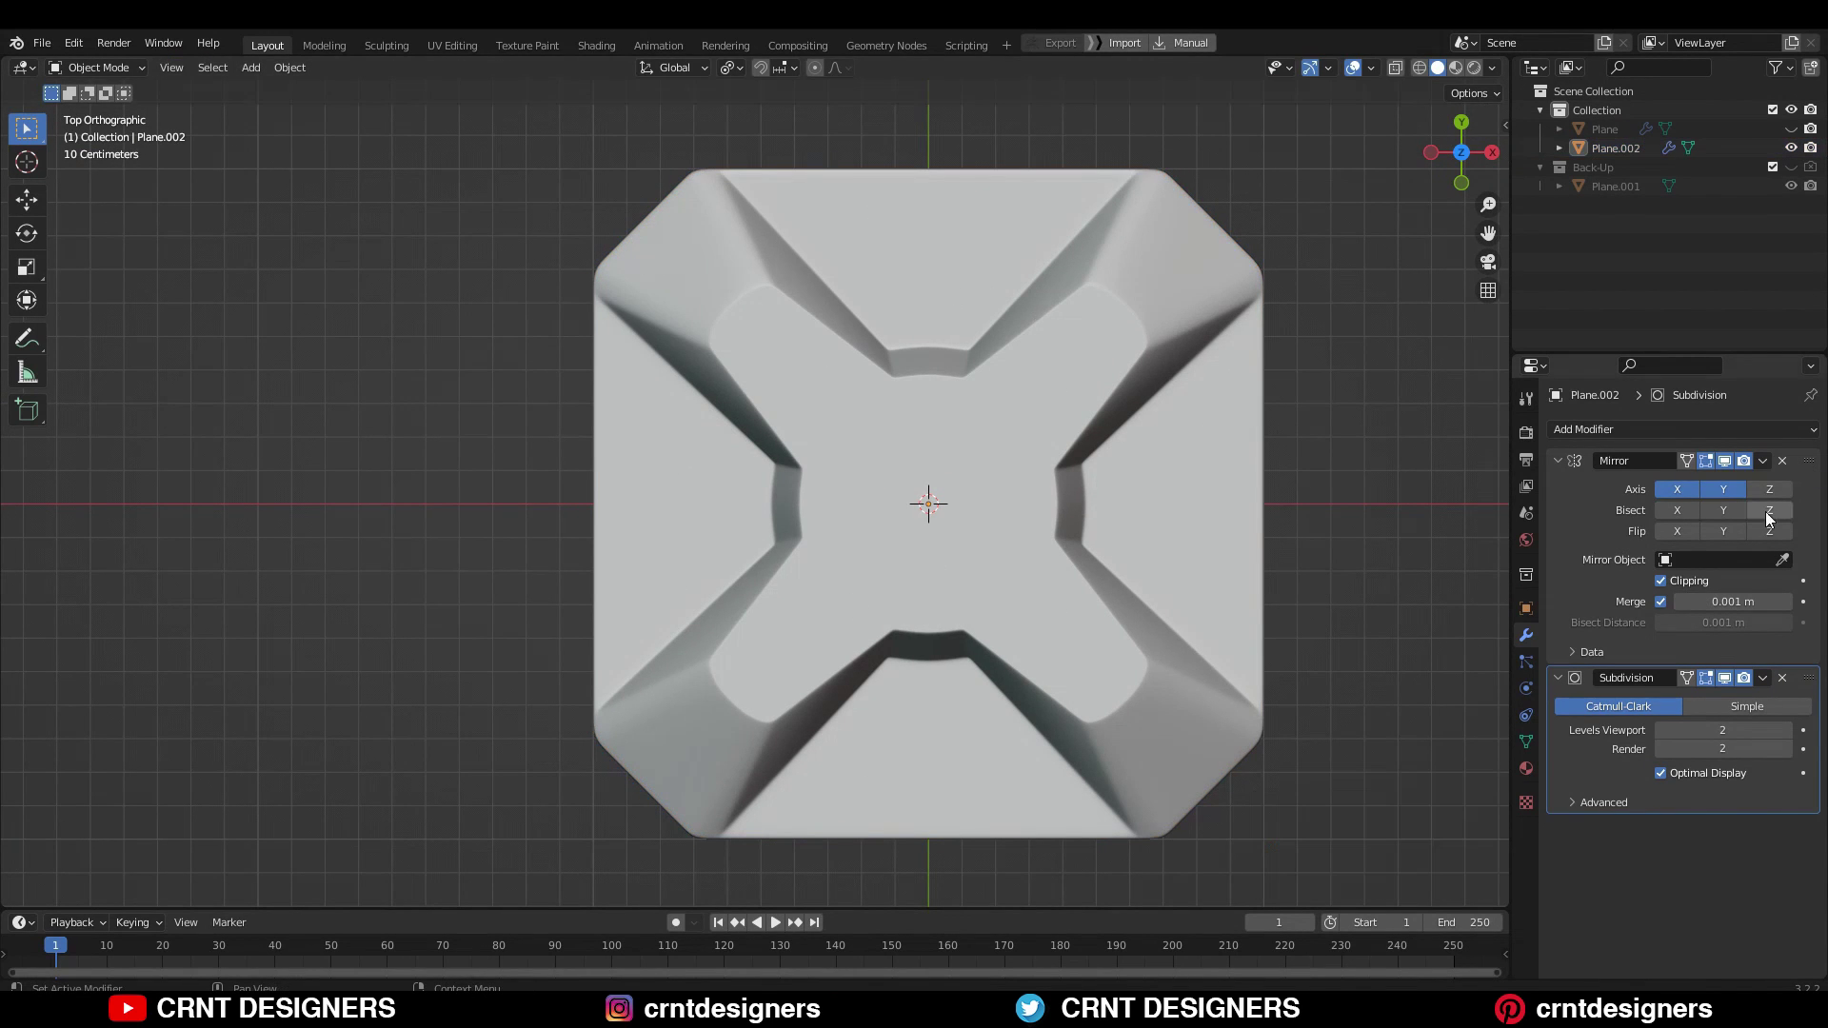
left_click(1763, 461)
left_click(1600, 482)
- Inset the four faces of the raised central area
key("Tab")
key("3")
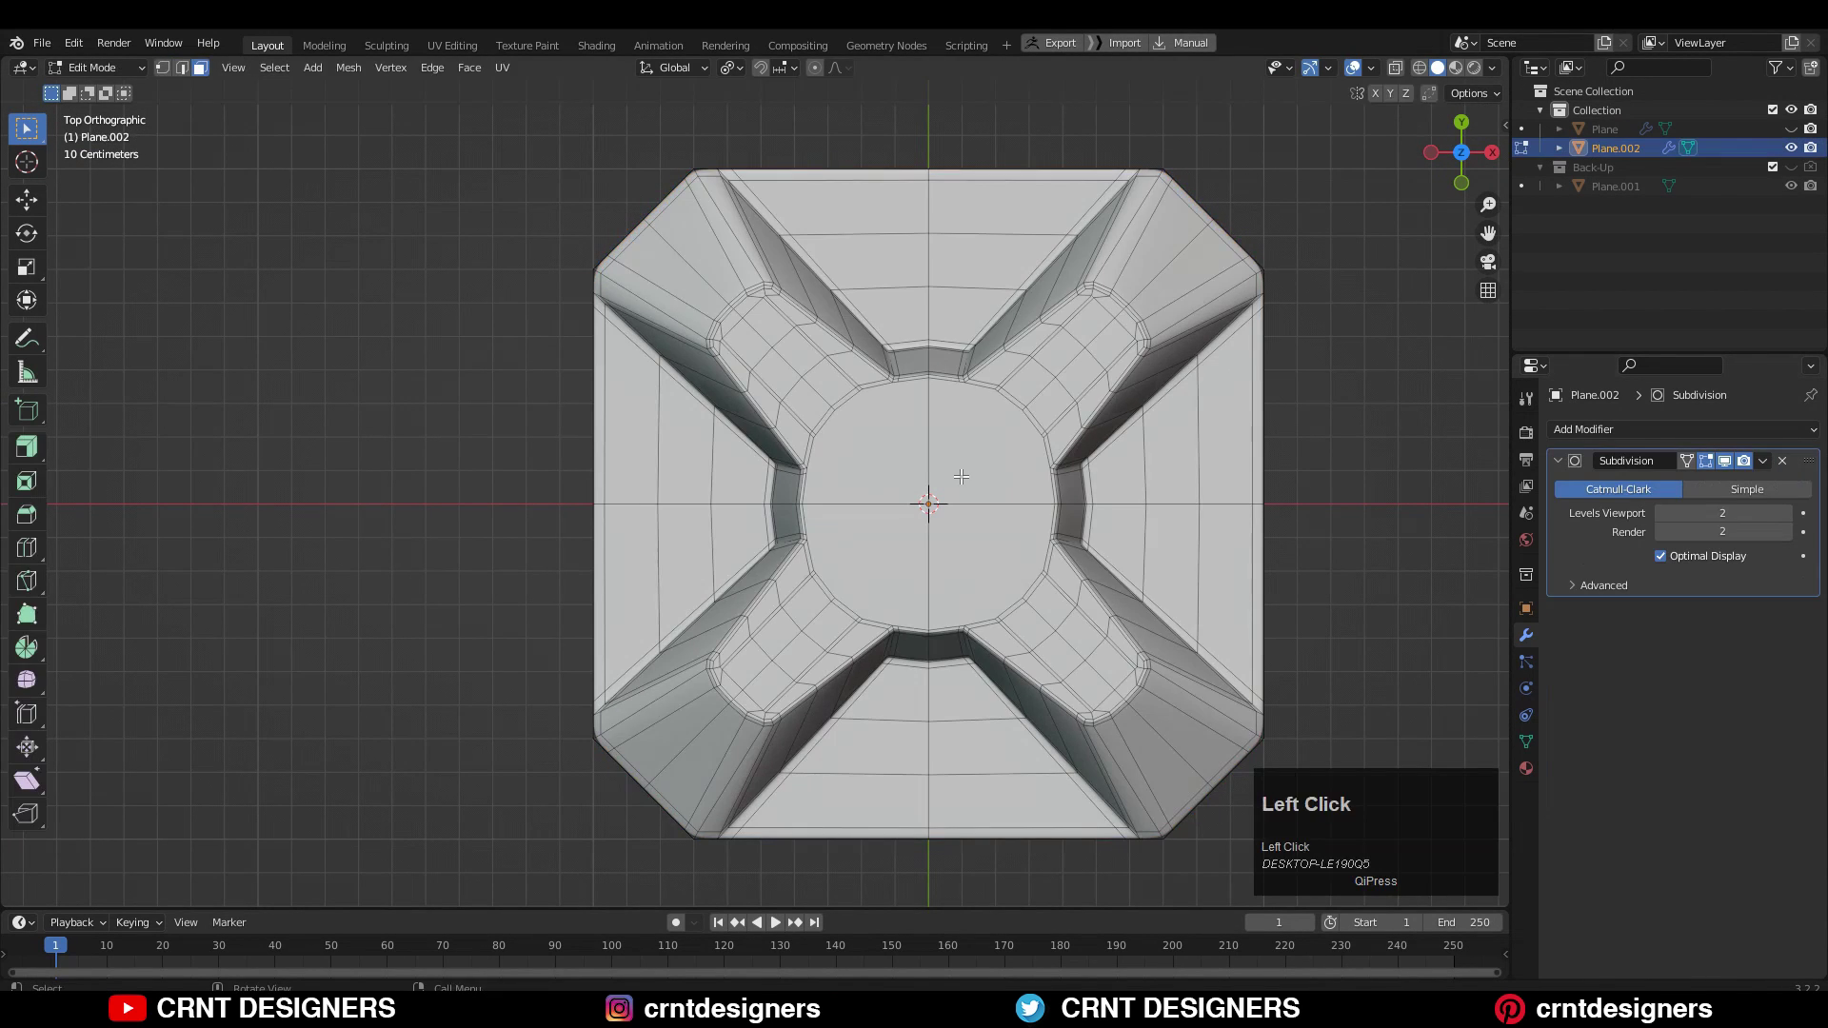
scroll(1003, 524, "up", 2, "shift")
scroll(1003, 524, "up", 3)
middle_click_drag(1002, 524, 887, 520, "shift")
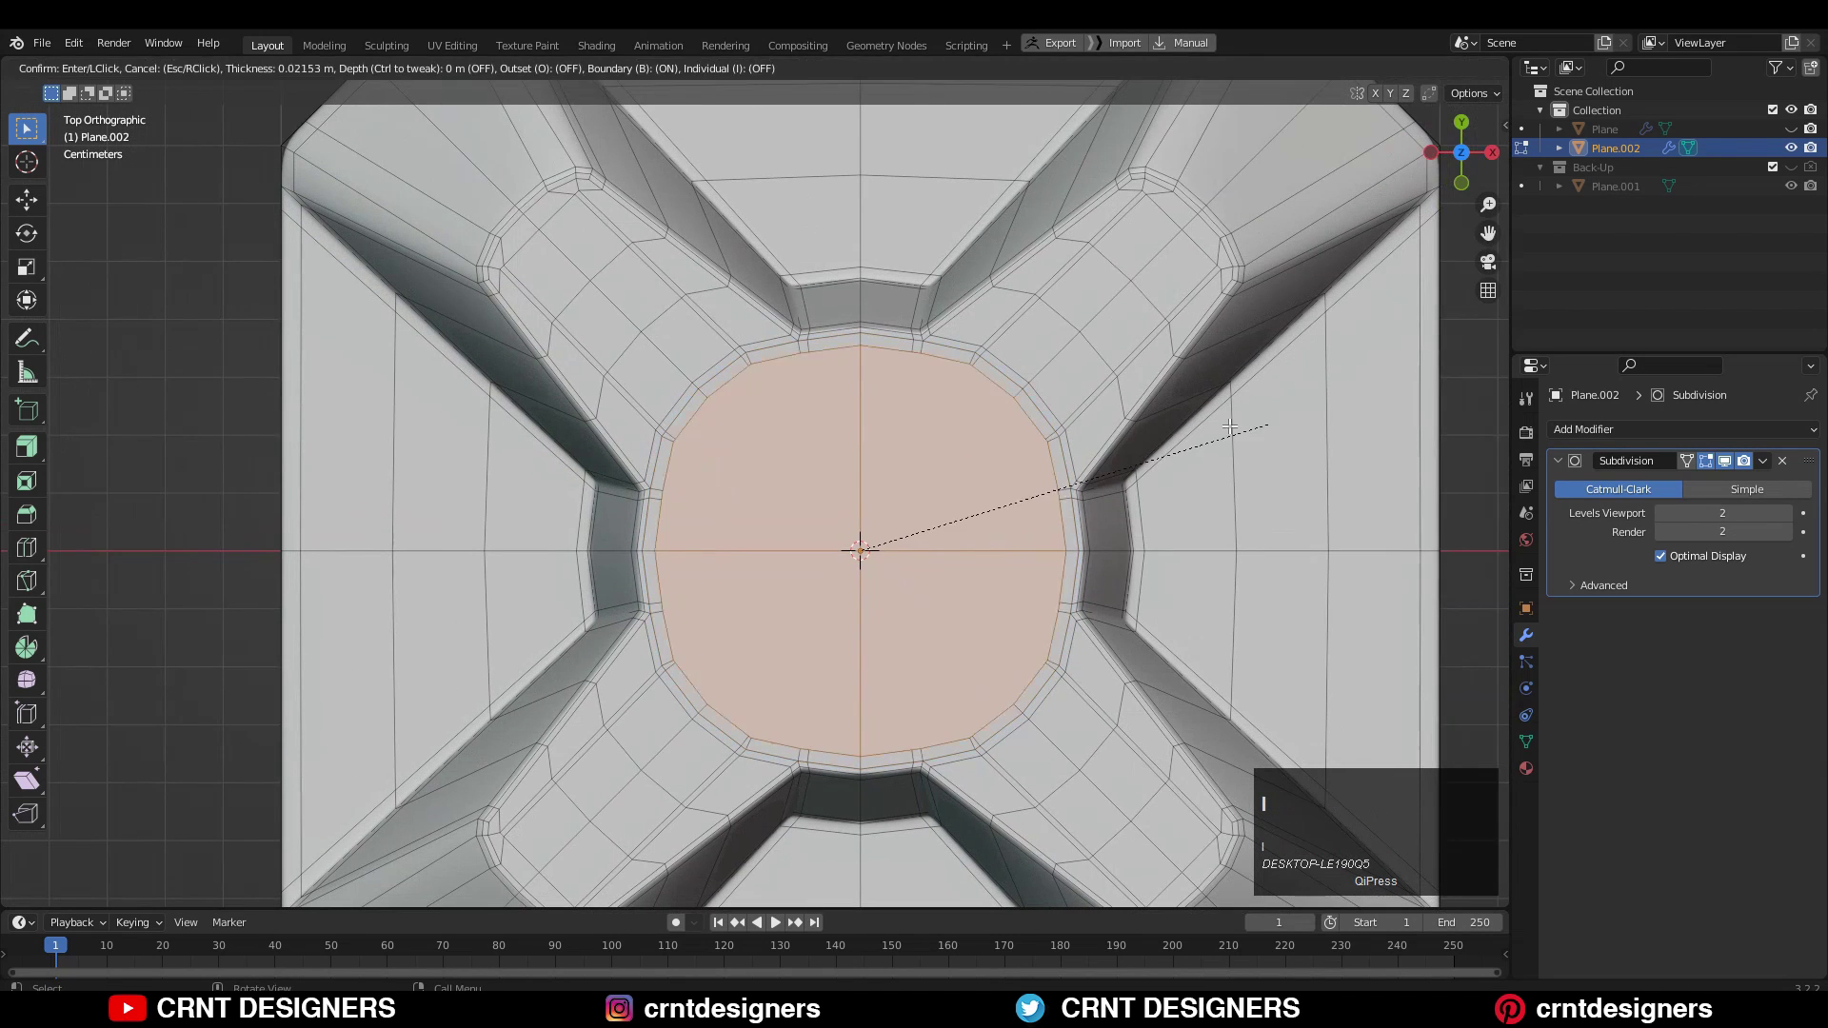
left_click(1238, 428)
- Turn the inset central faces into a regular circle with LoopTools and scale it by 1.064
right_click(1091, 266)
mouse_move(1087, 101)
left_click(1238, 120)
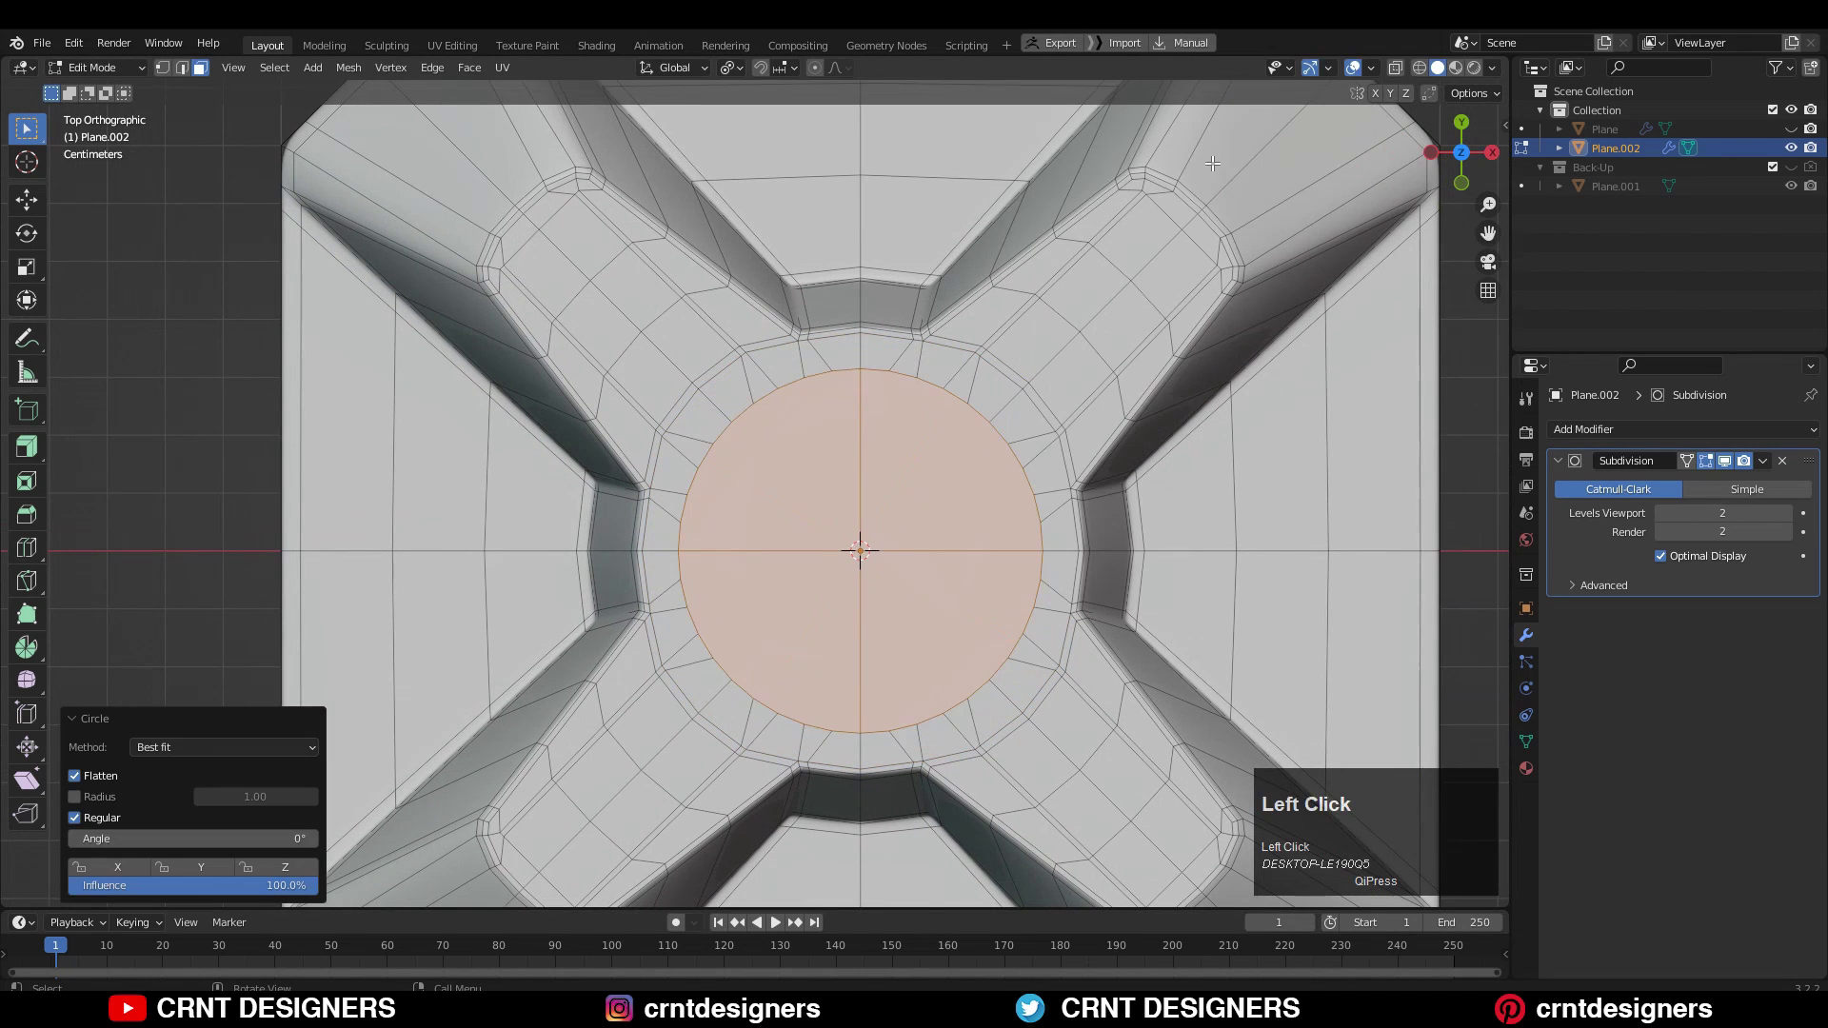
key("s")
left_click(1190, 398)
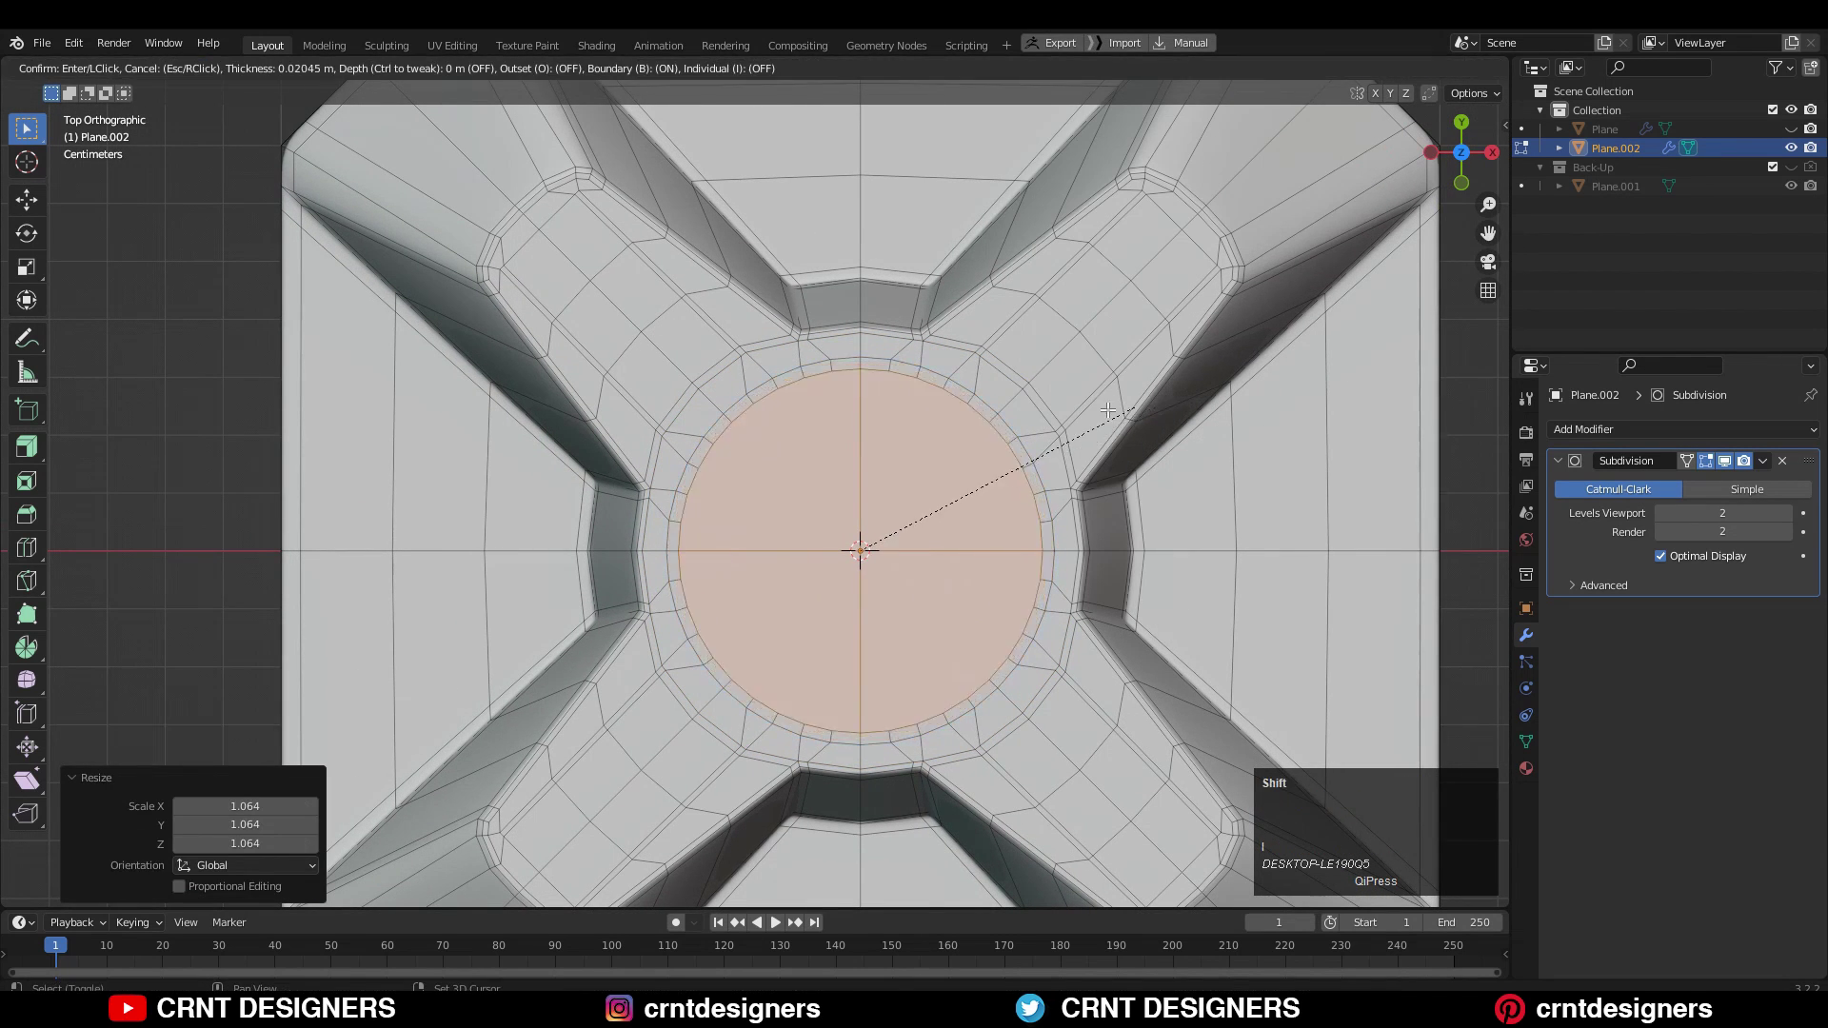
- Inset the circular centre again by 0.05034 m and sink its faces with Shrink/Fatten
left_click(1197, 406)
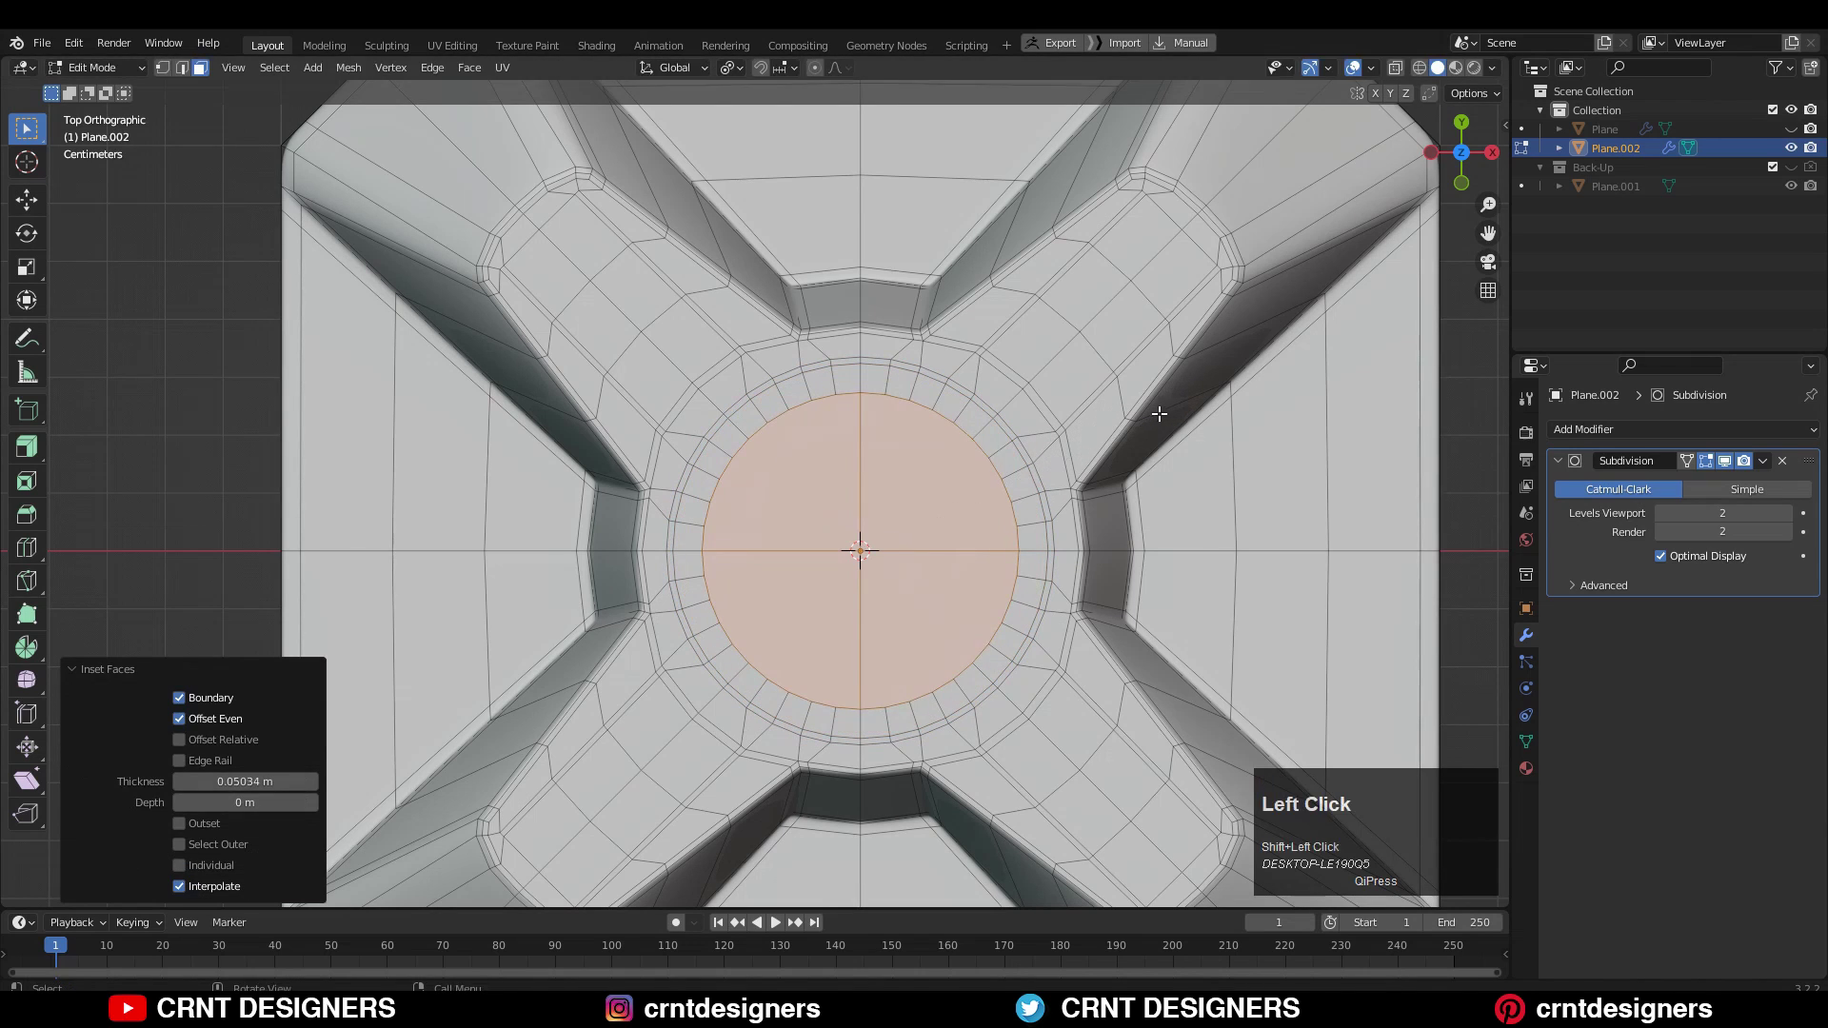
left_click(1161, 413)
key("alt+s")
left_click(1179, 295)
- Delete the sunken central faces to open a round hole and slide the edge loop around its rim
key("x")
middle_click_drag(1143, 381, 1047, 286)
left_click(1028, 438, "alt")
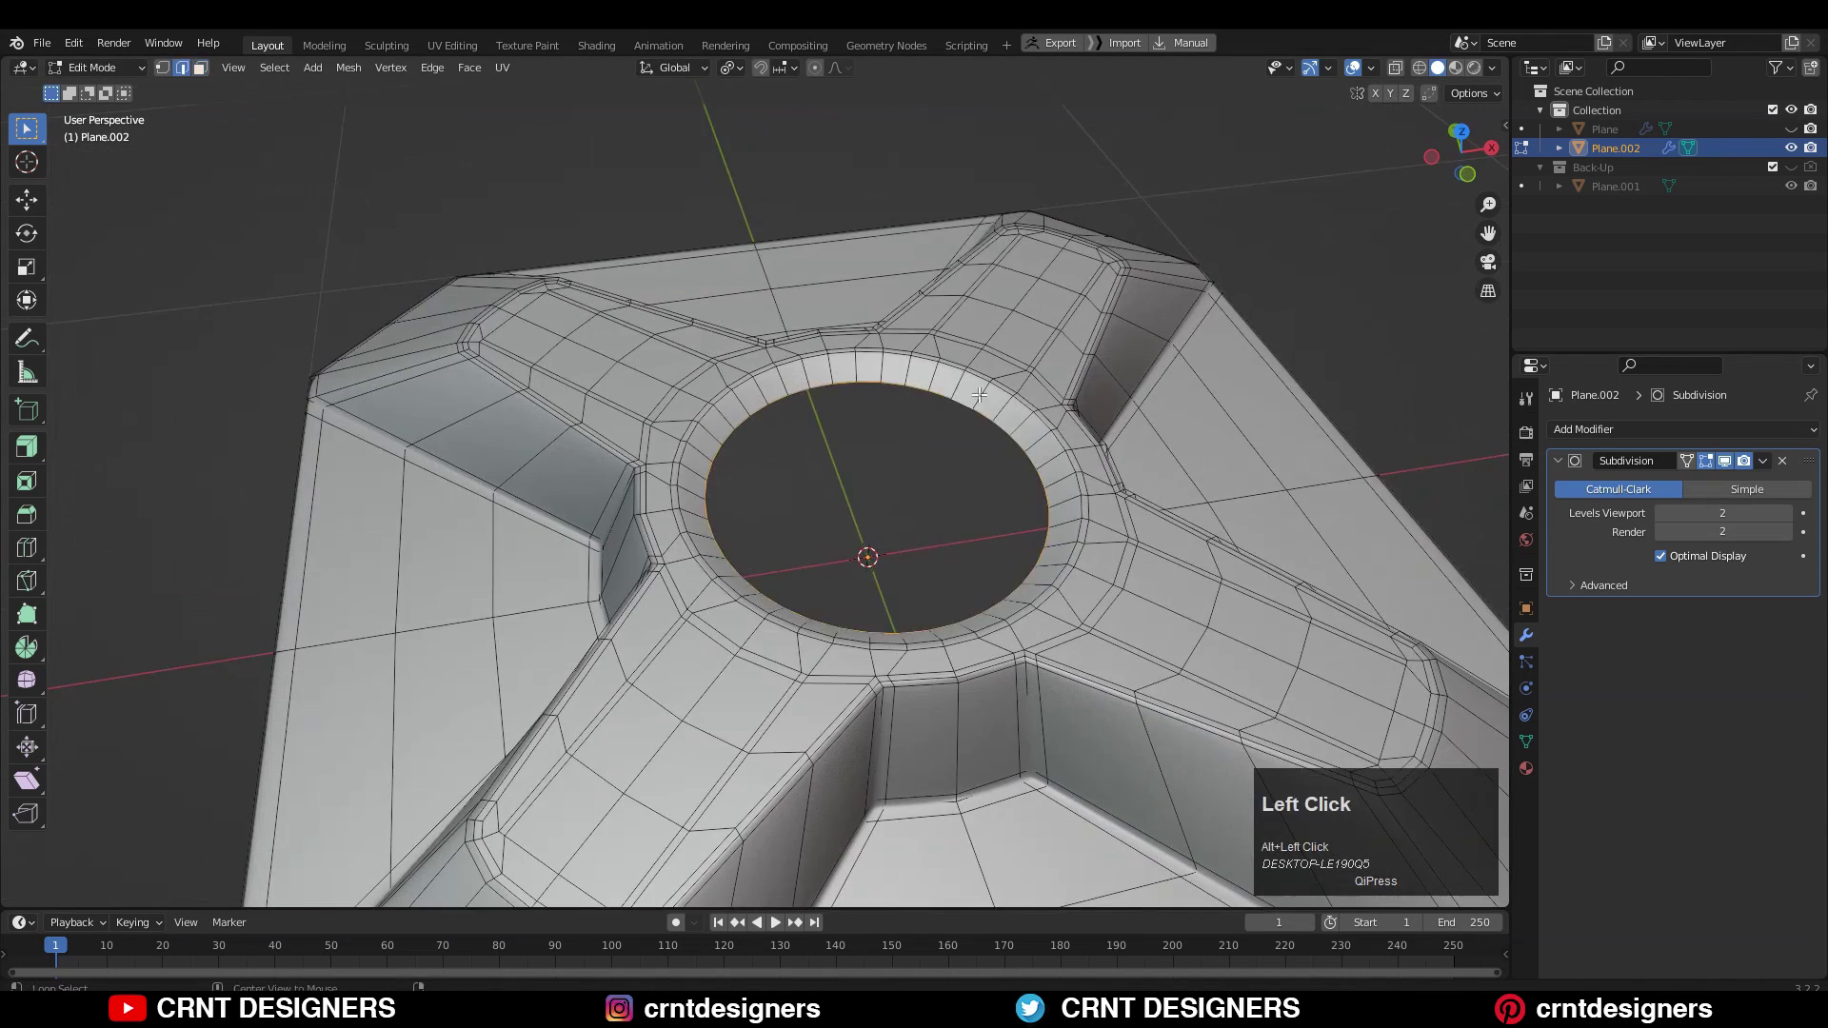
scroll(1076, 362, "up", 3)
key("g")
key("g")
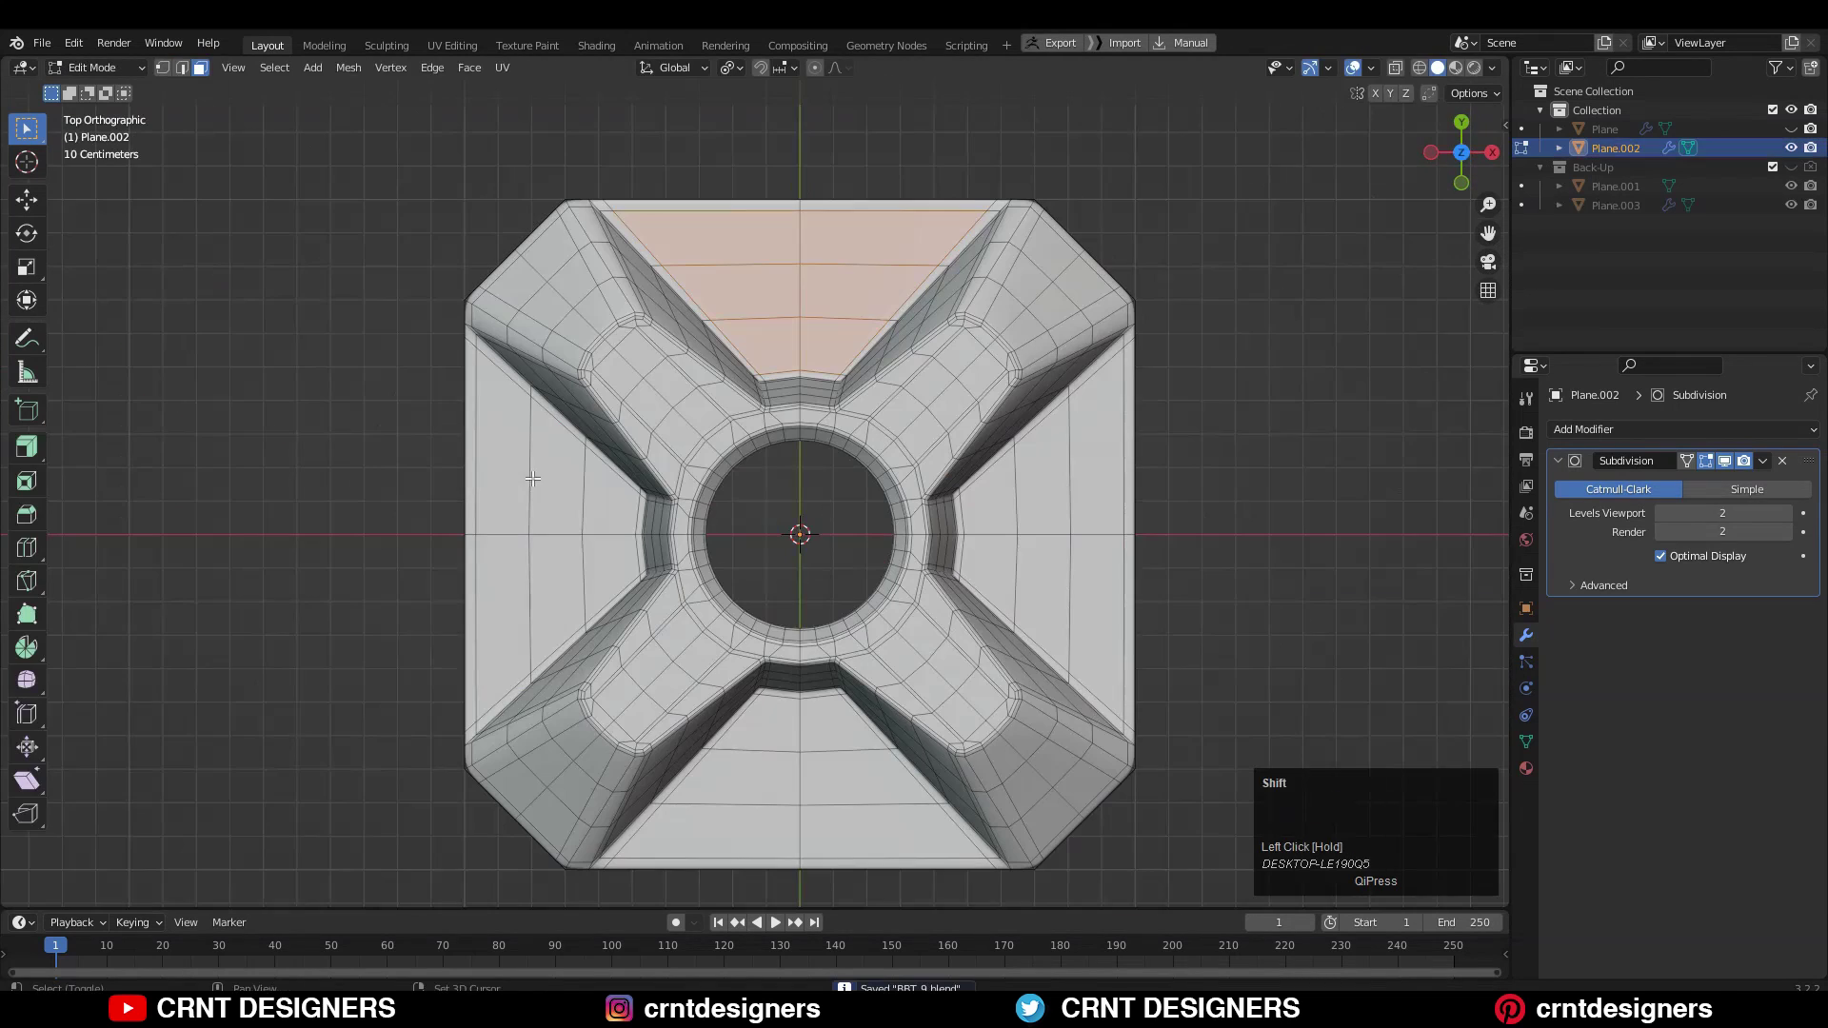
- Inset the faces of the four triangular panels twice to form stepped borders around them
key("i")
left_click(1222, 434, "shift")
middle_click_drag(1236, 407, 1220, 416, "shift")
key("i")
middle_click_drag(1333, 409, 1338, 418, "shift")
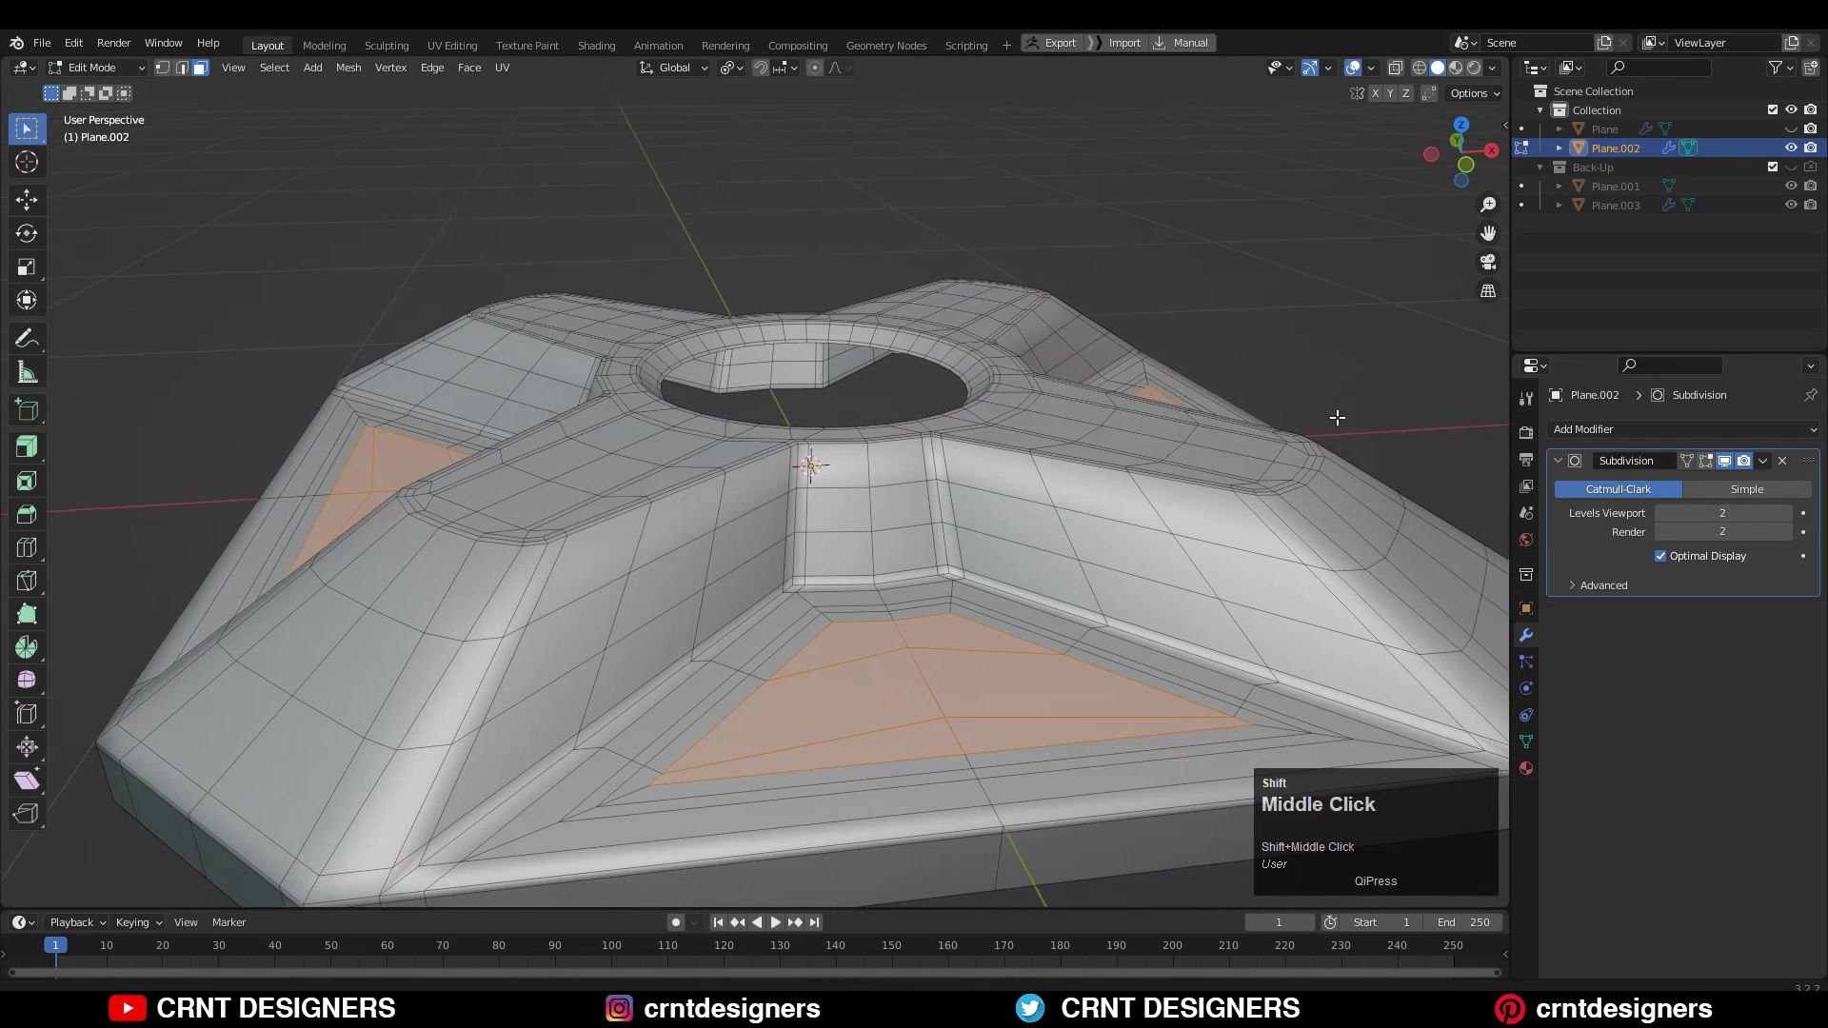
- Shrink/Fatten the inset panel faces by -0.0305 m and delete them to open four triangular windows
key("alt+s")
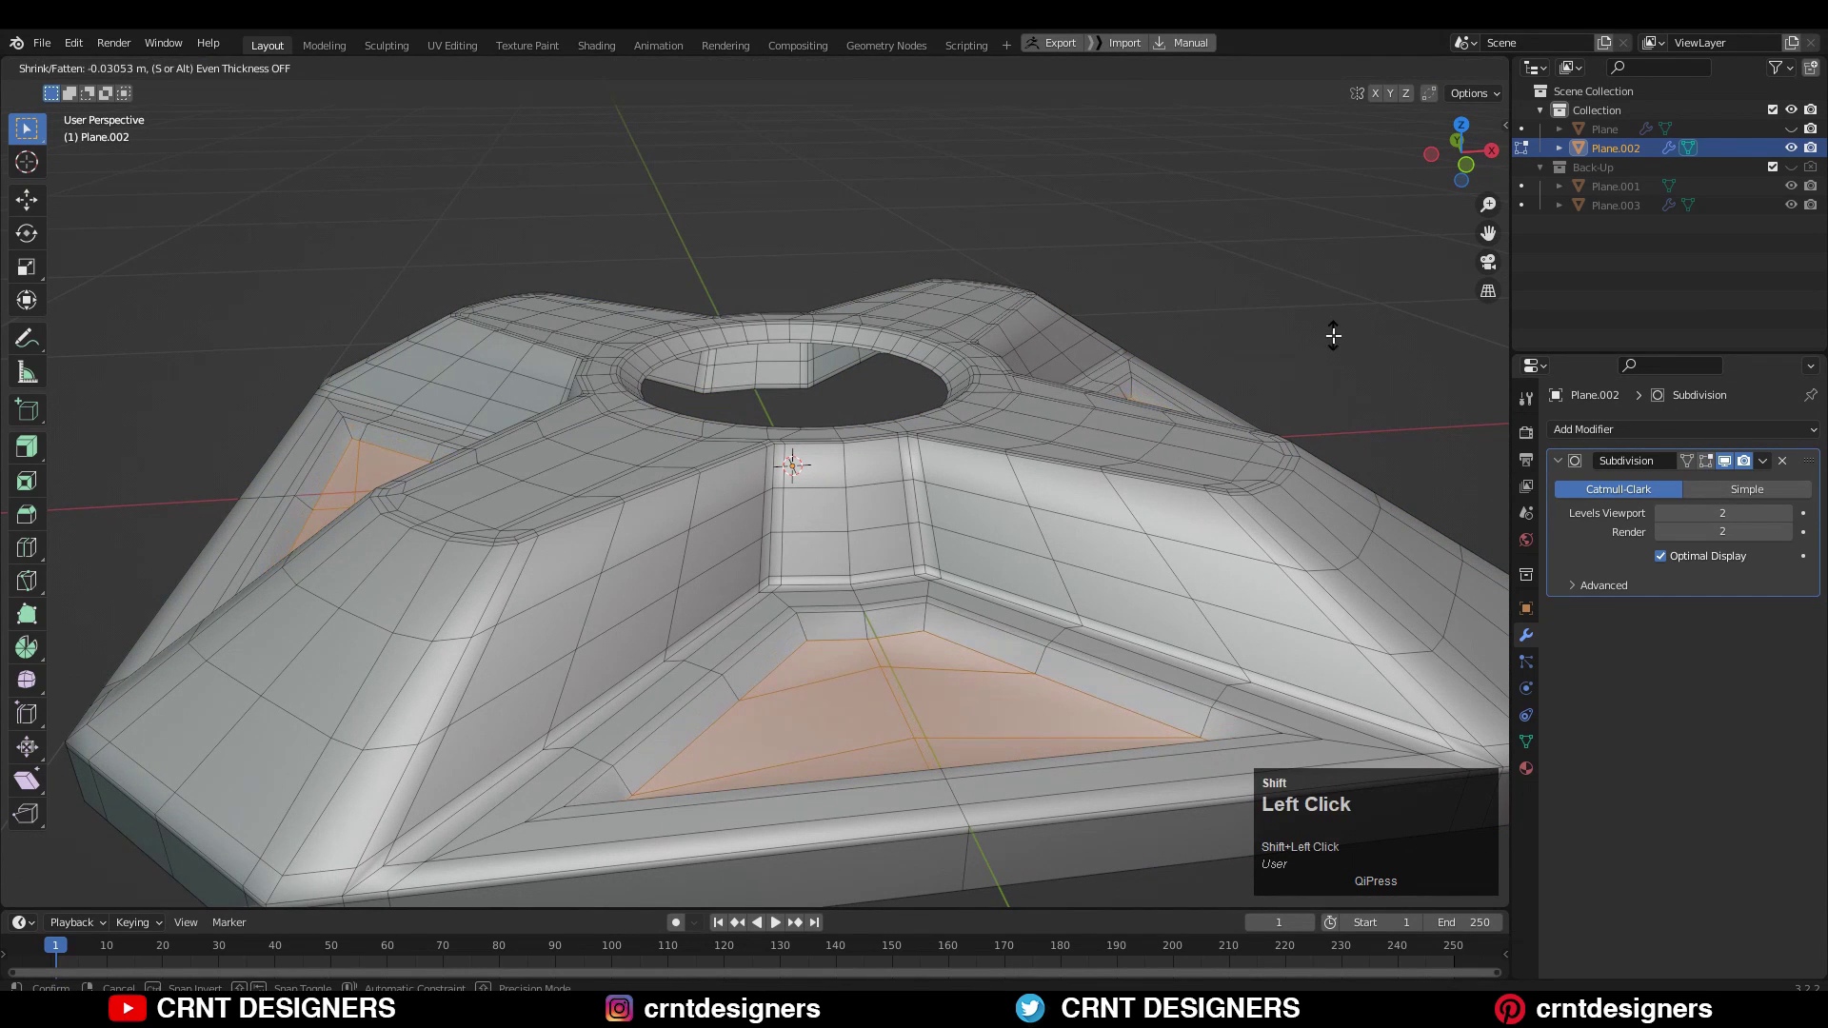
left_click(1333, 337, "shift")
key("i")
key("ctrl+z")
key("x")
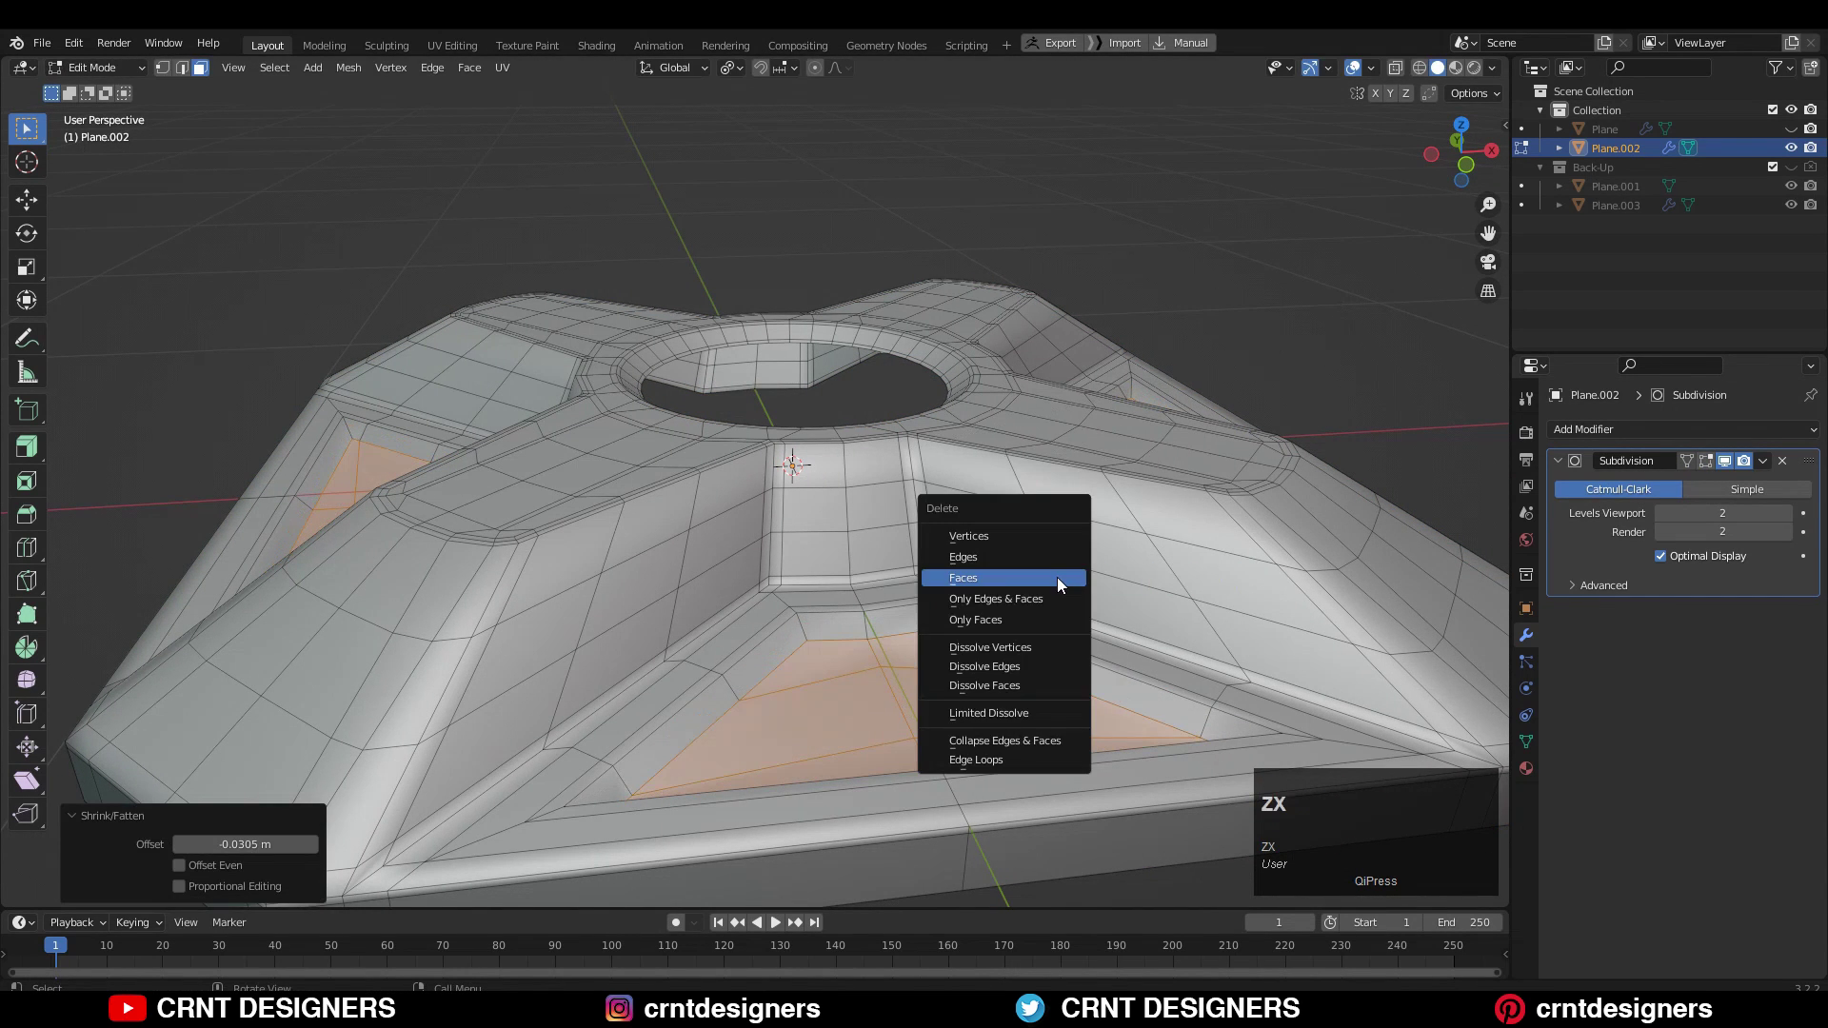
left_click(1057, 579)
middle_click_drag(1057, 579, 1127, 543)
scroll(905, 632, "up", 3)
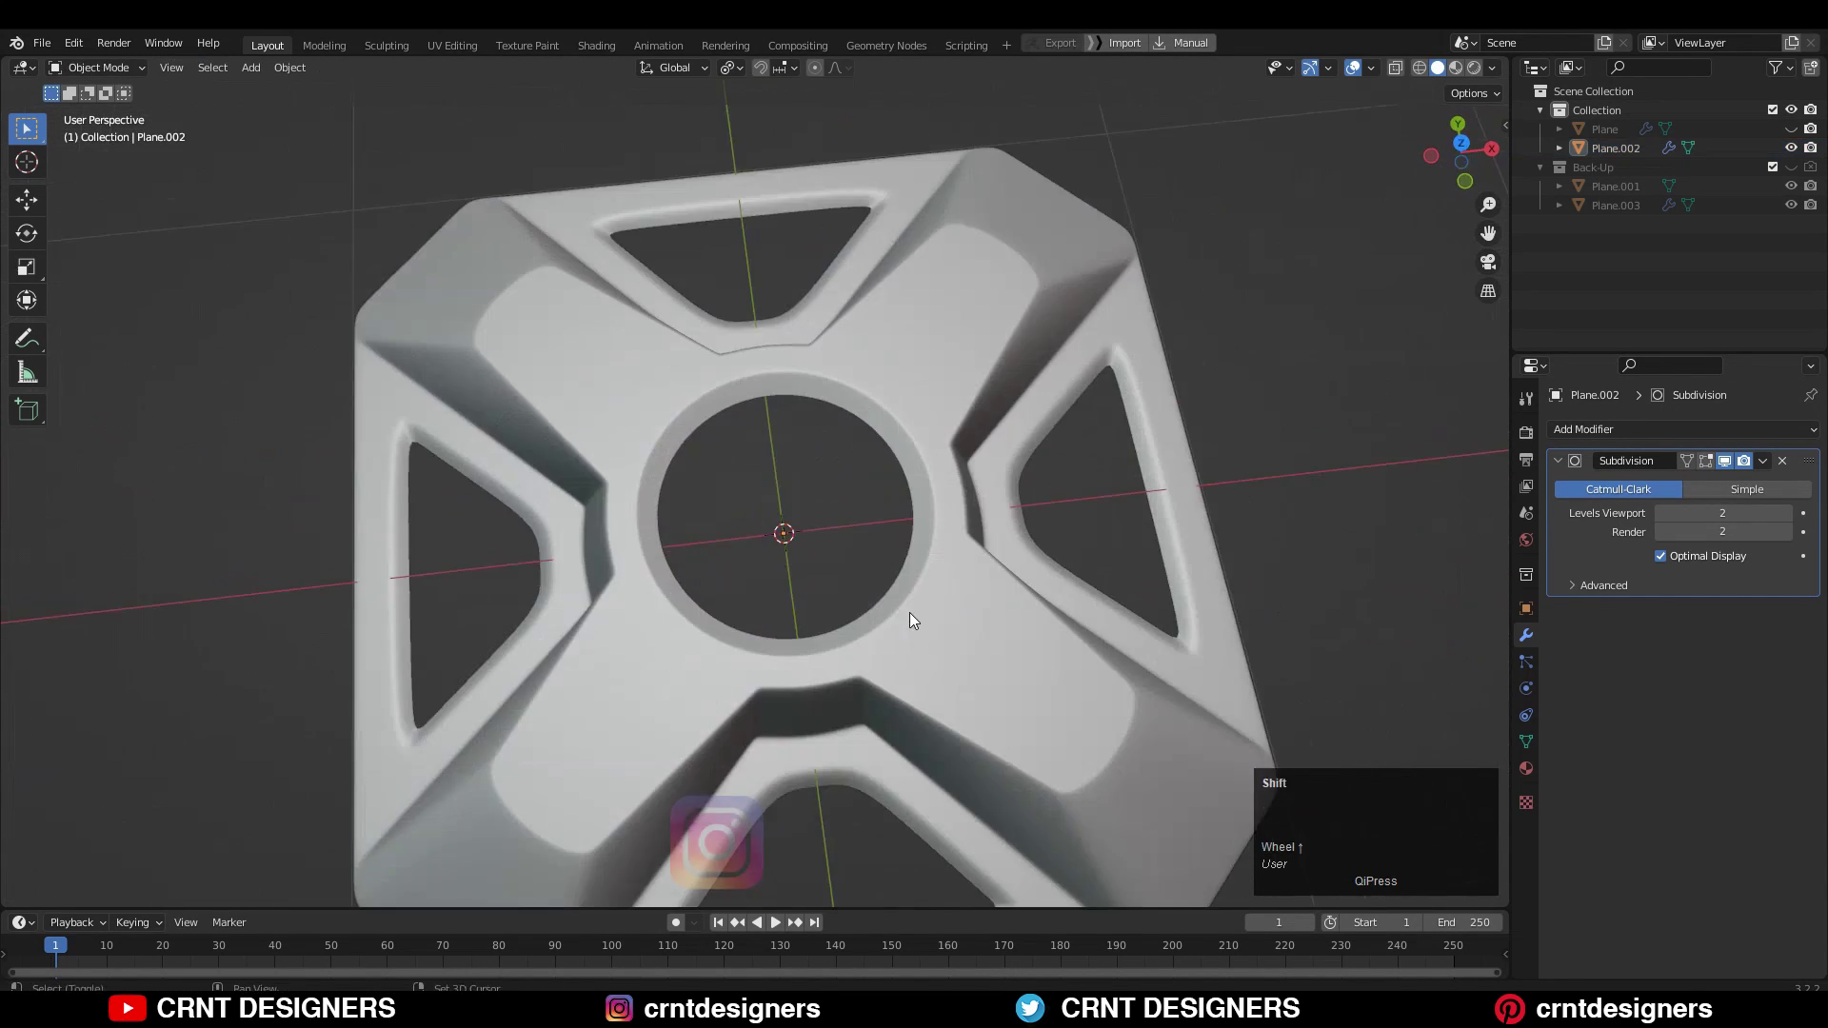
- Add an edge loop across the frame of the left triangular window and symmetrize the whole mesh
middle_click_drag(905, 632, 963, 567)
scroll(784, 577, "up", 4)
key("ctrl+r")
left_click(645, 551)
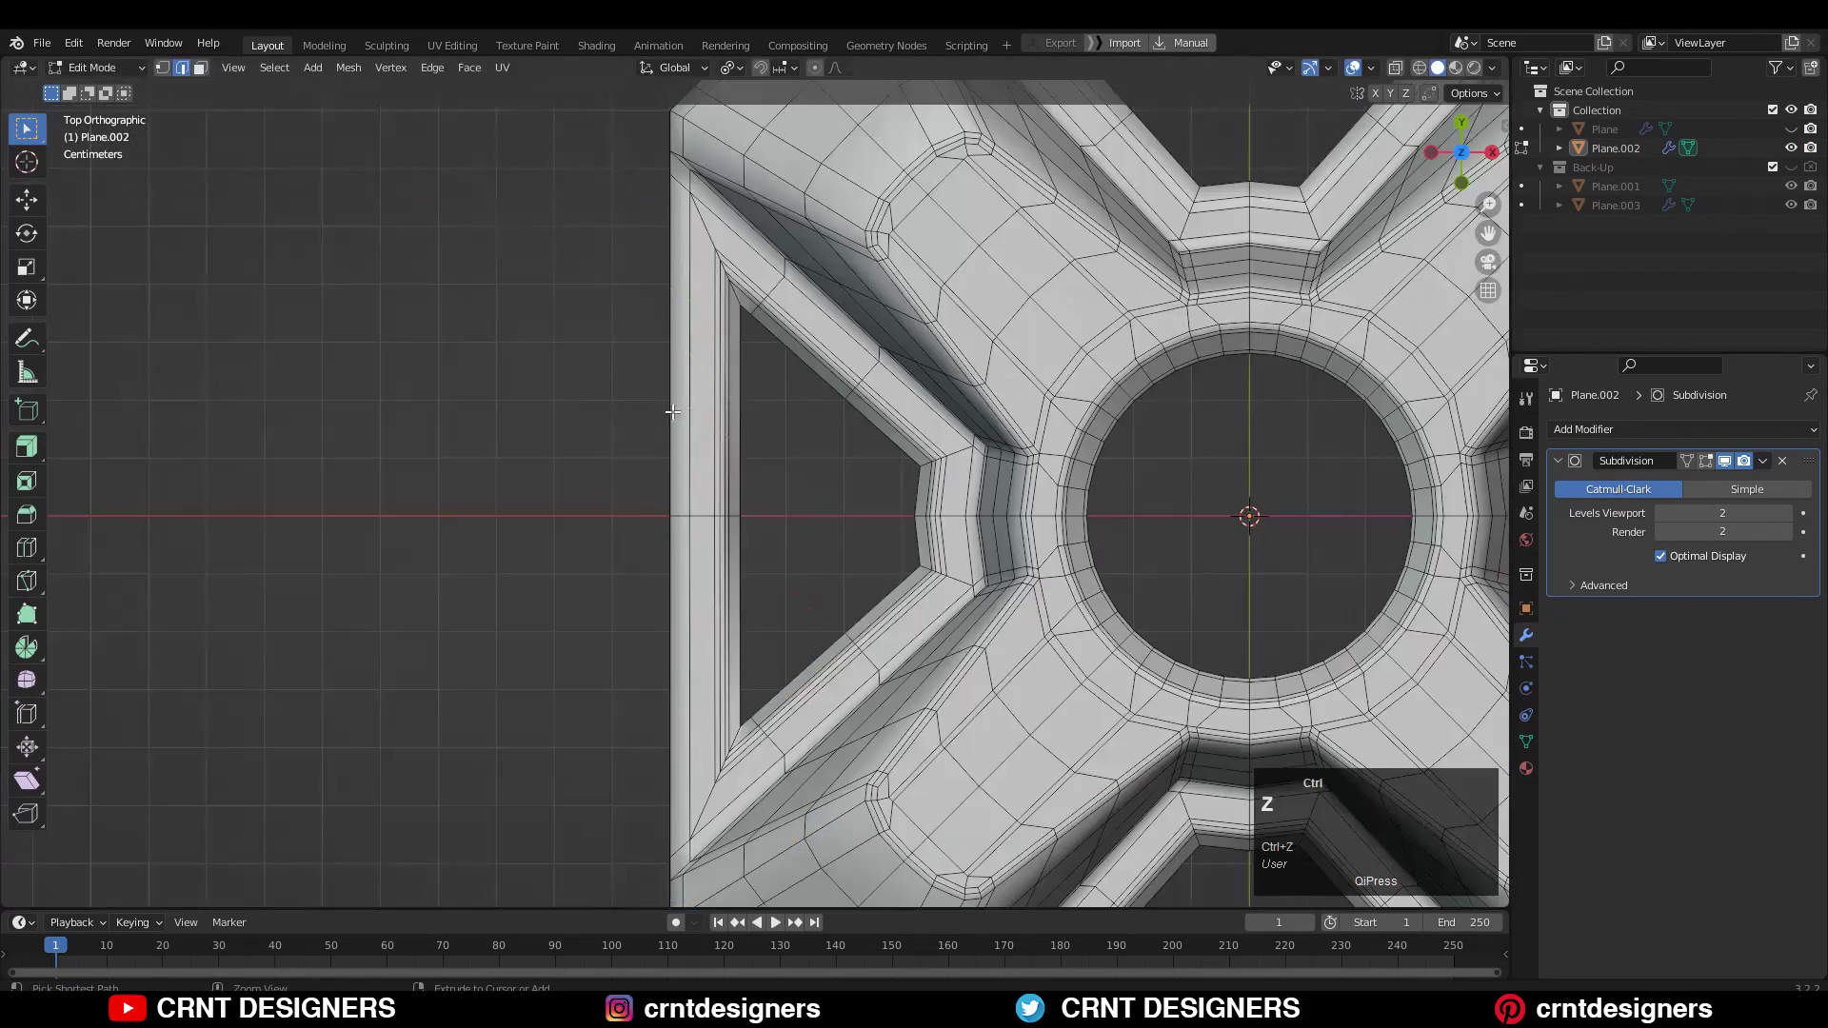
key("Tab")
scroll(804, 495, "down", 3)
key("Tab")
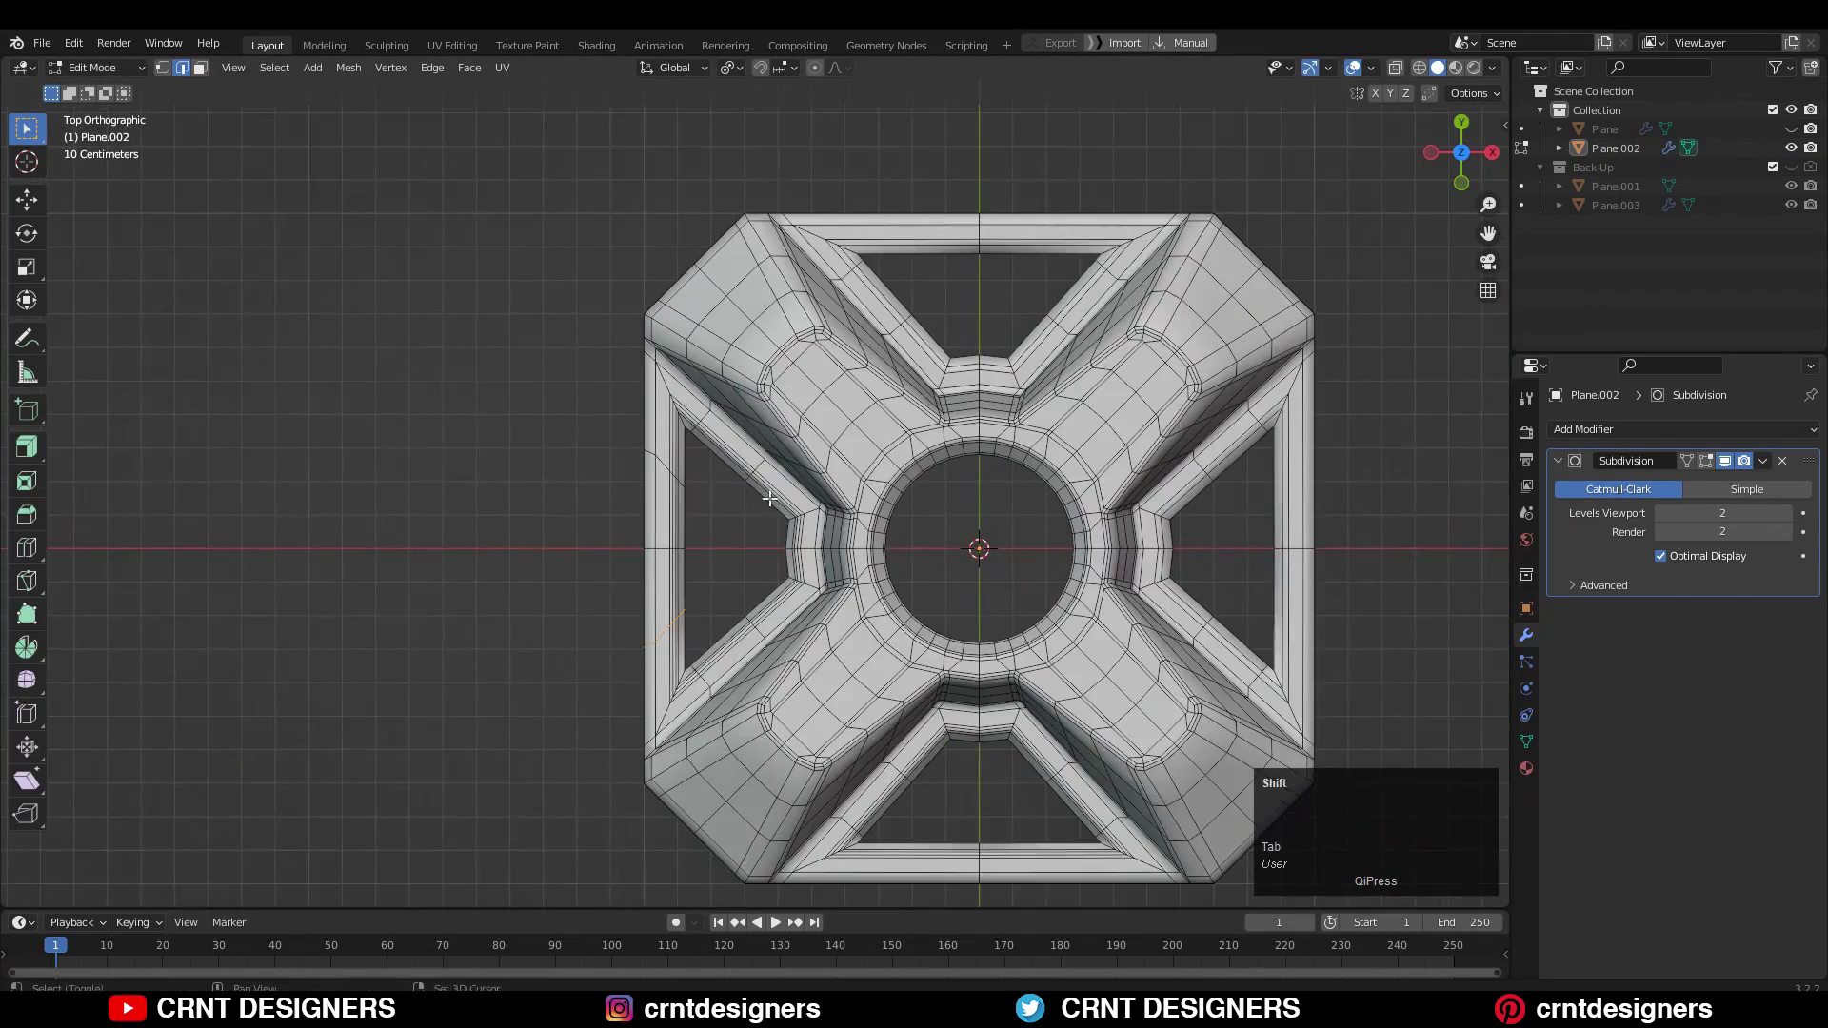
middle_click_drag(804, 495, 694, 431, "shift")
key("a")
left_click(349, 68)
left_click(409, 361)
- Add an edge loop across the frame of the lower triangular window and symmetrize the whole mesh
key("ctrl+r")
left_click(800, 816)
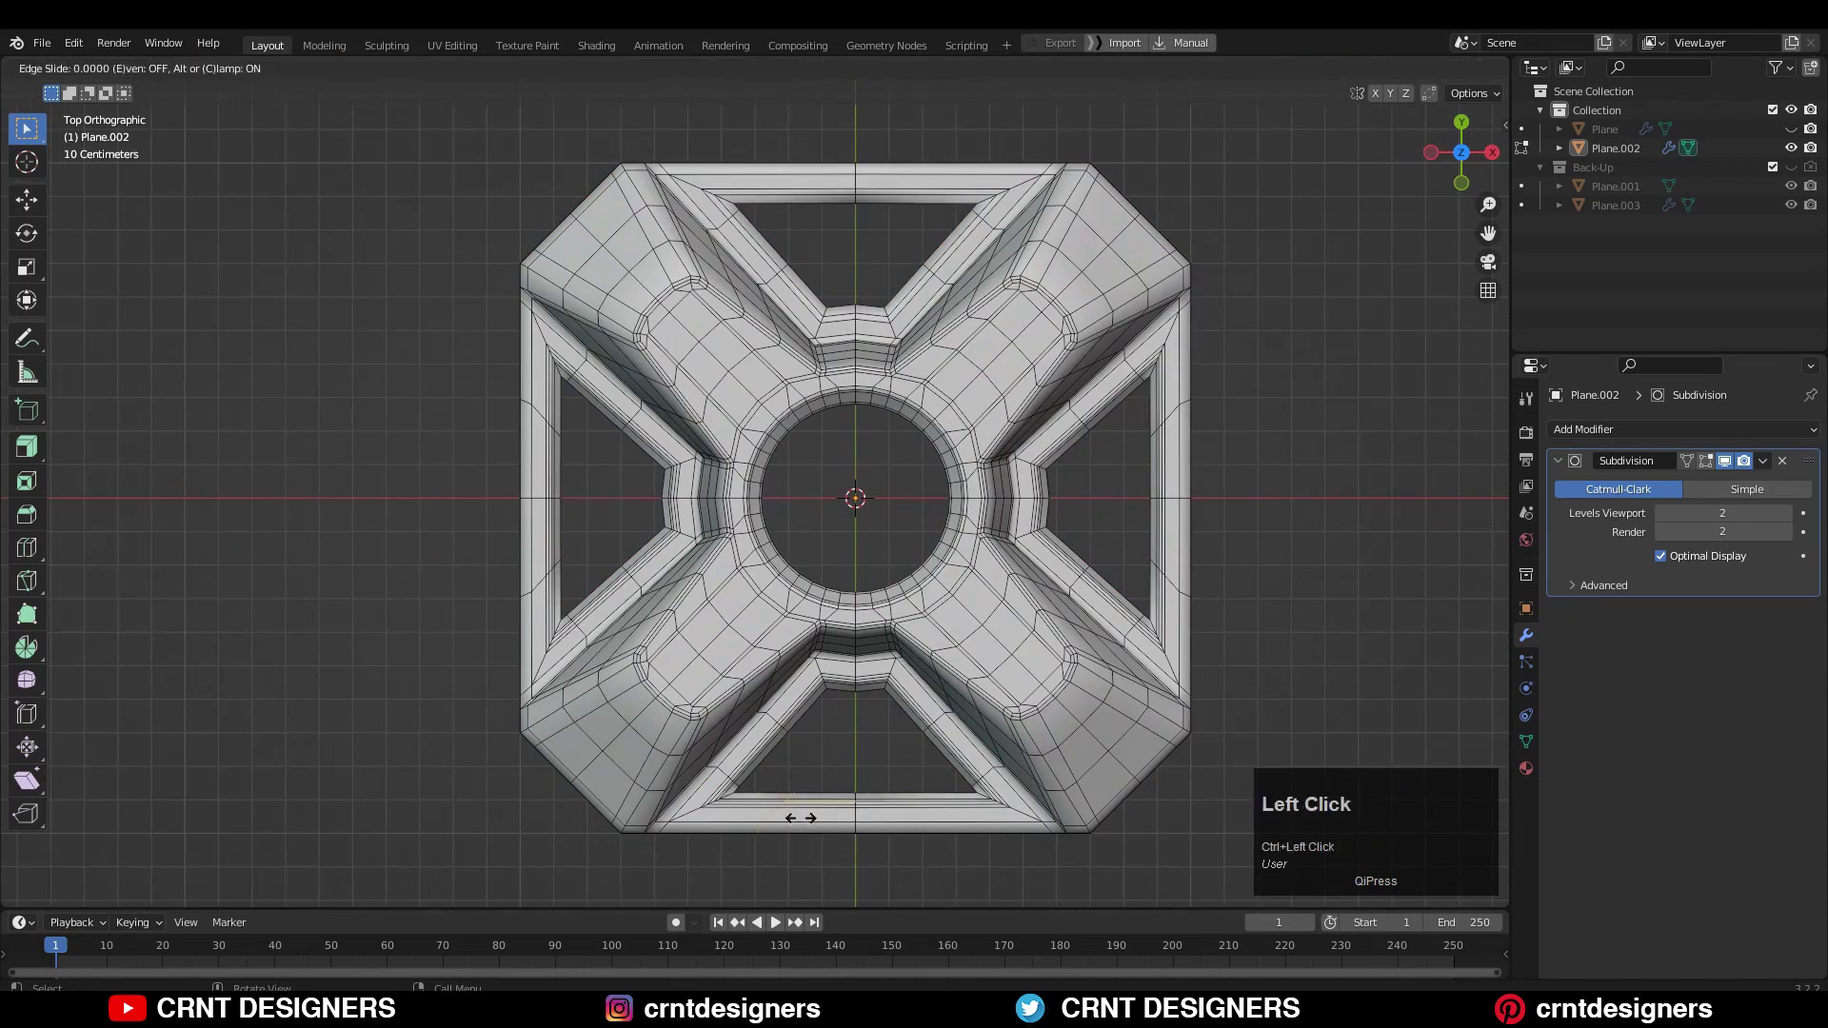
left_click(800, 816)
key("a")
left_click(349, 68)
left_click(468, 369)
key("Tab")
middle_click_drag(1181, 353, 973, 552)
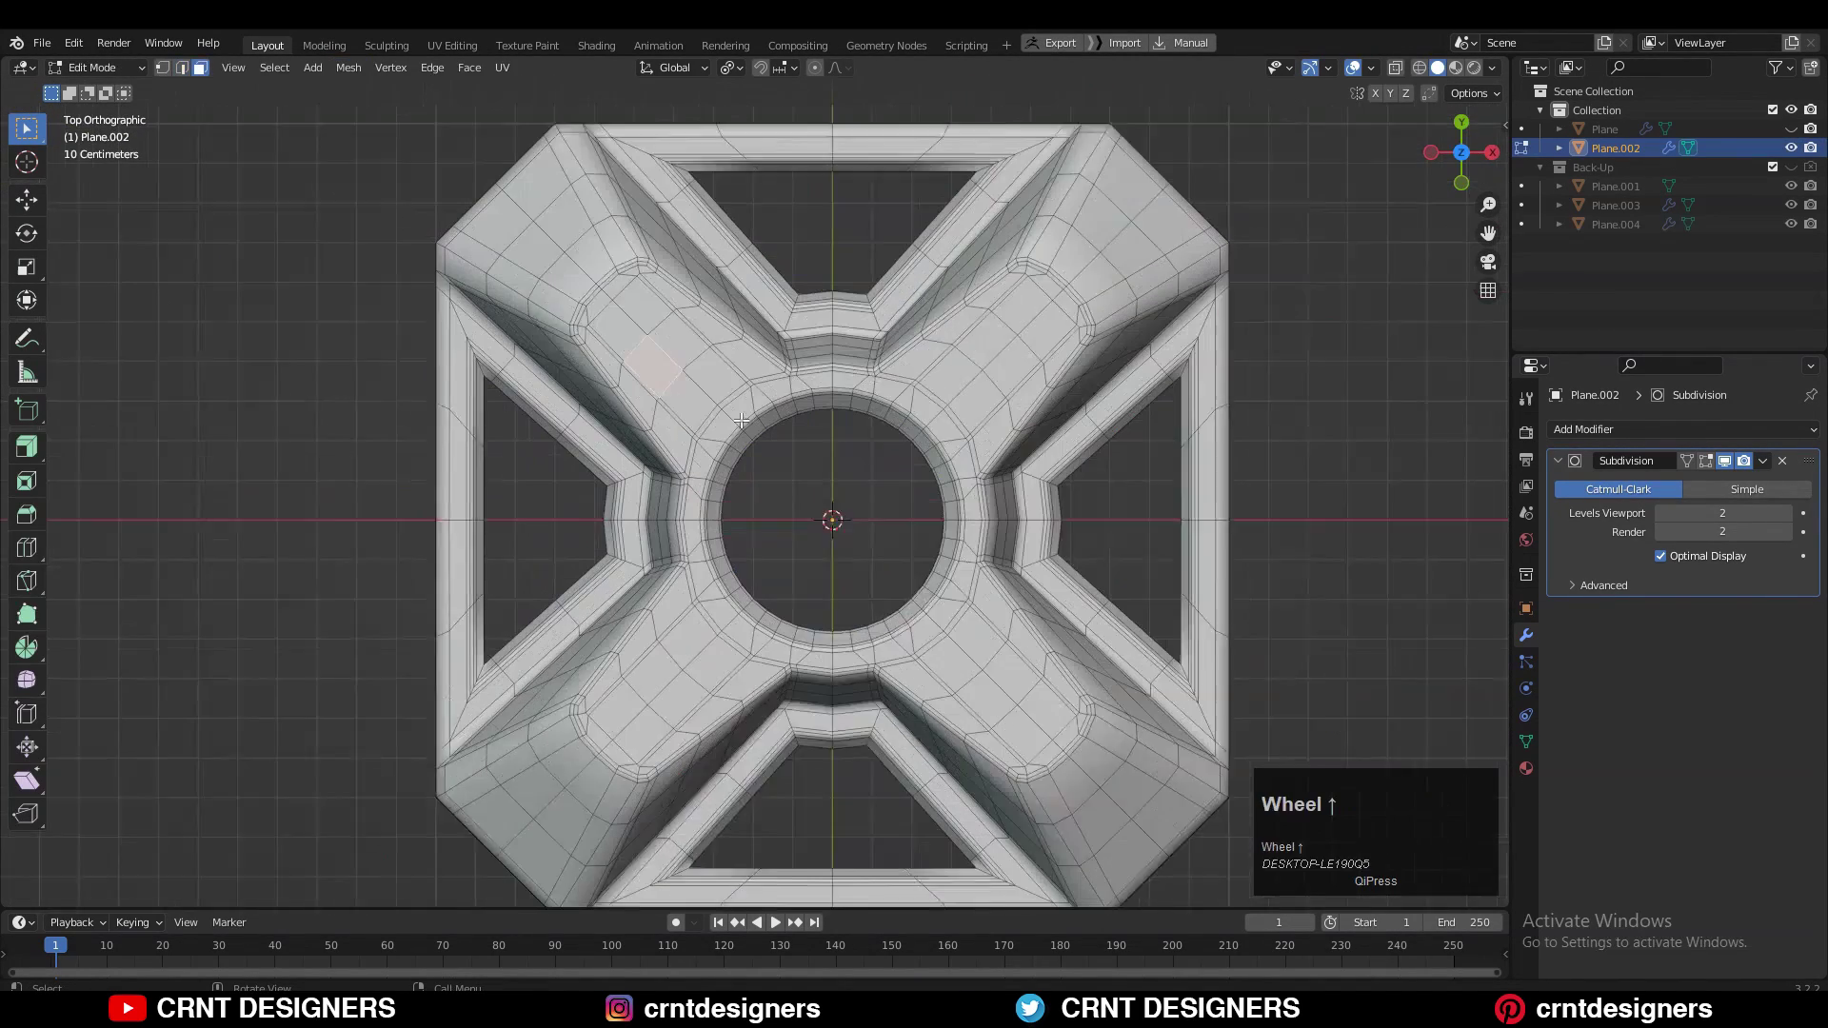
- Lower the edges on the upper-left arm's top nearest the central hole by about 0.025 m along Z
scroll(798, 498, "up", 3)
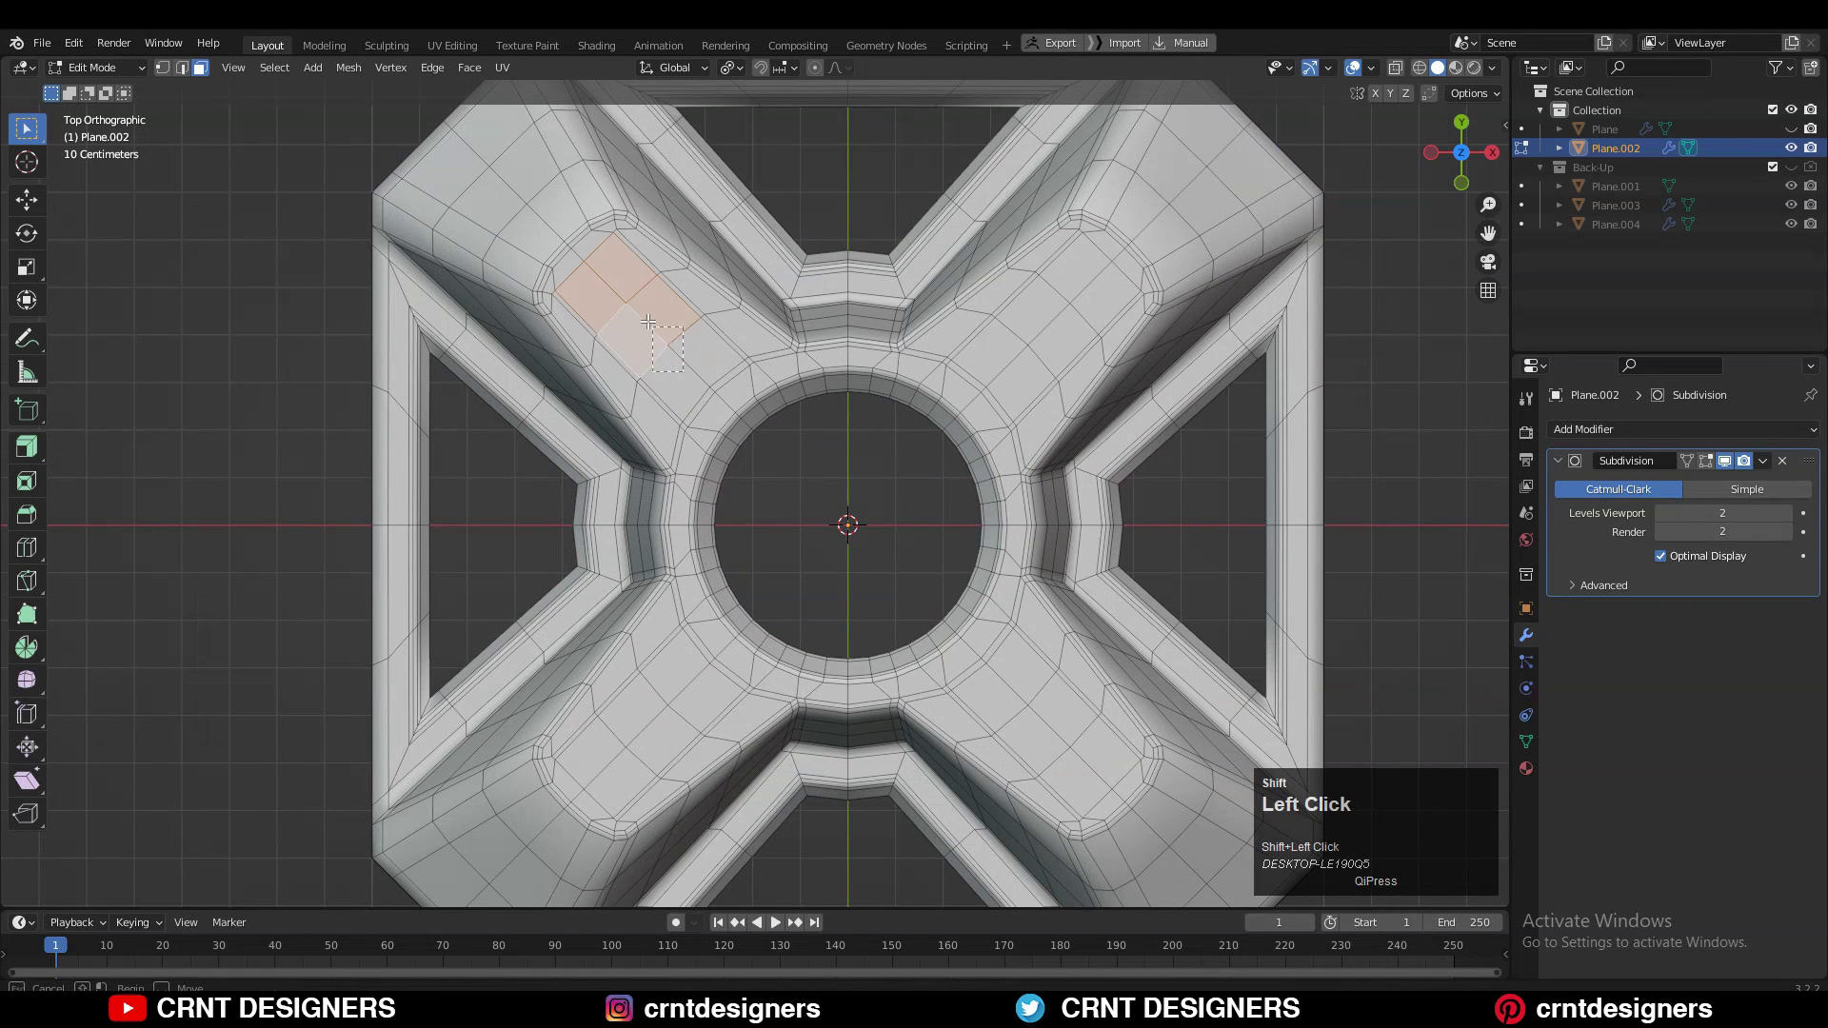
middle_click_drag(649, 322, 667, 345, "shift")
scroll(676, 473, "up", 3)
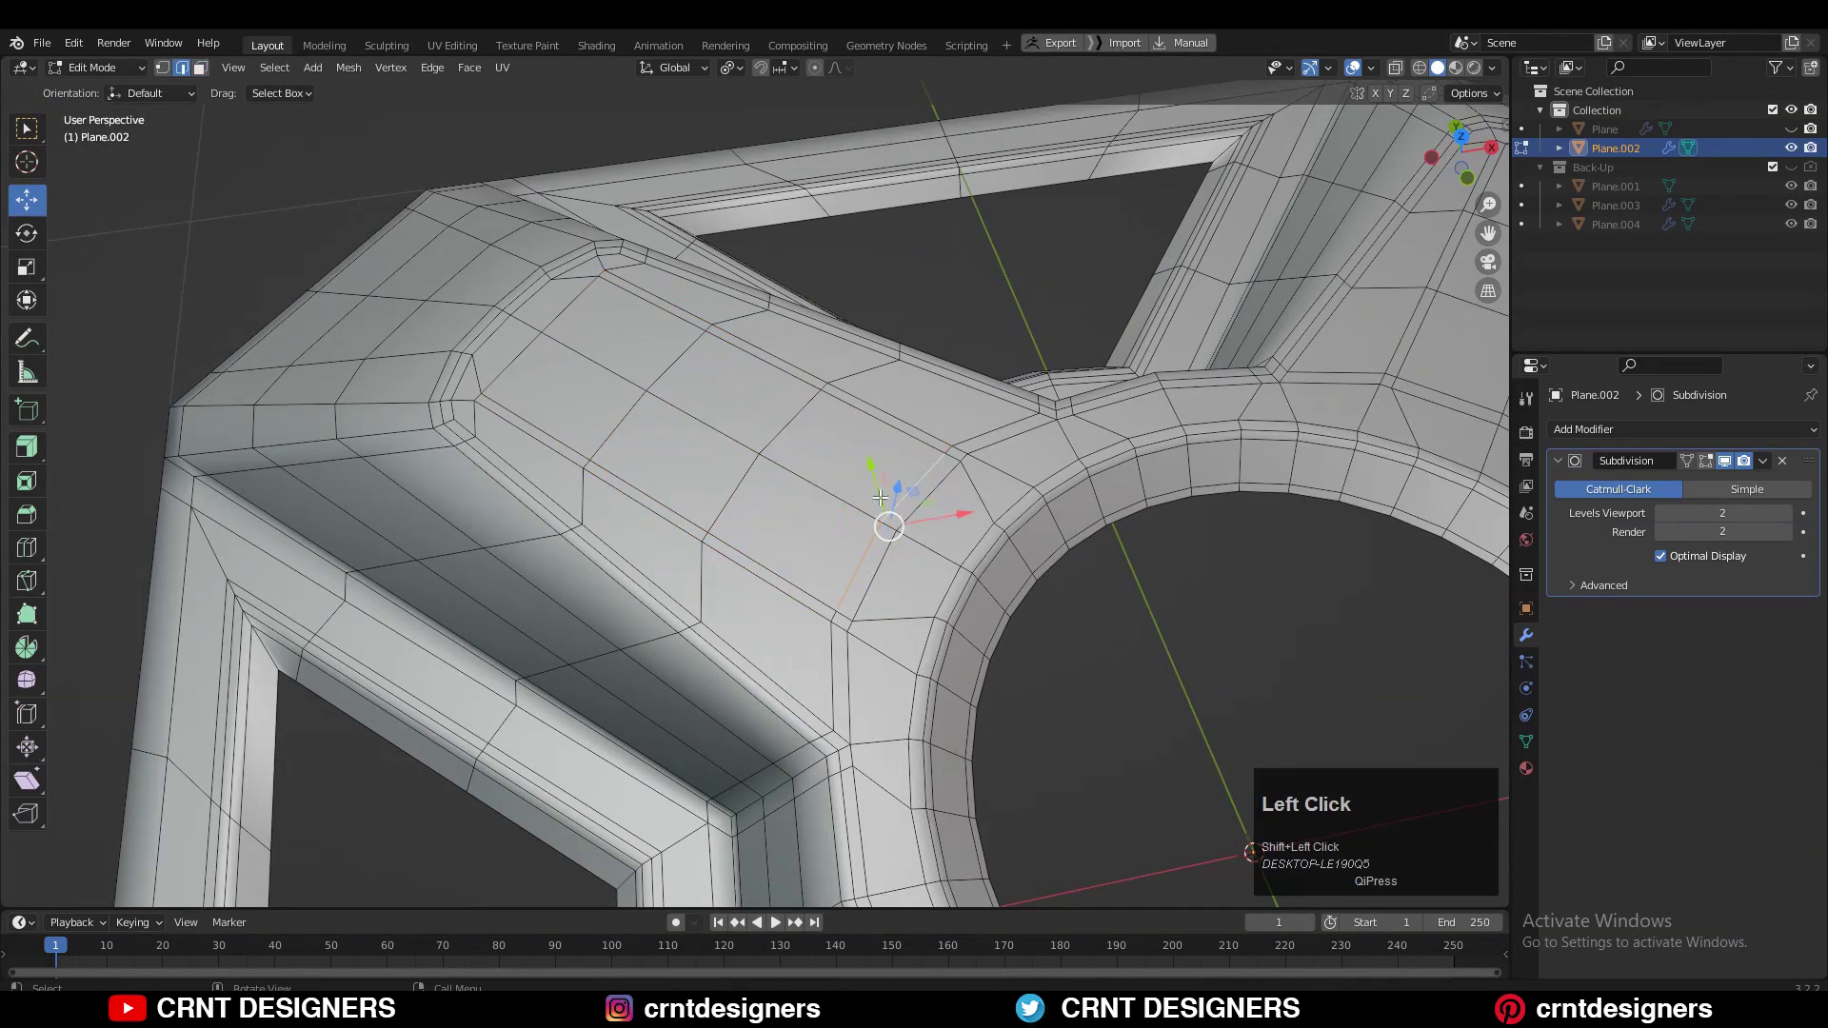
left_click_drag(880, 497, 861, 489)
middle_click_drag(861, 489, 1003, 214)
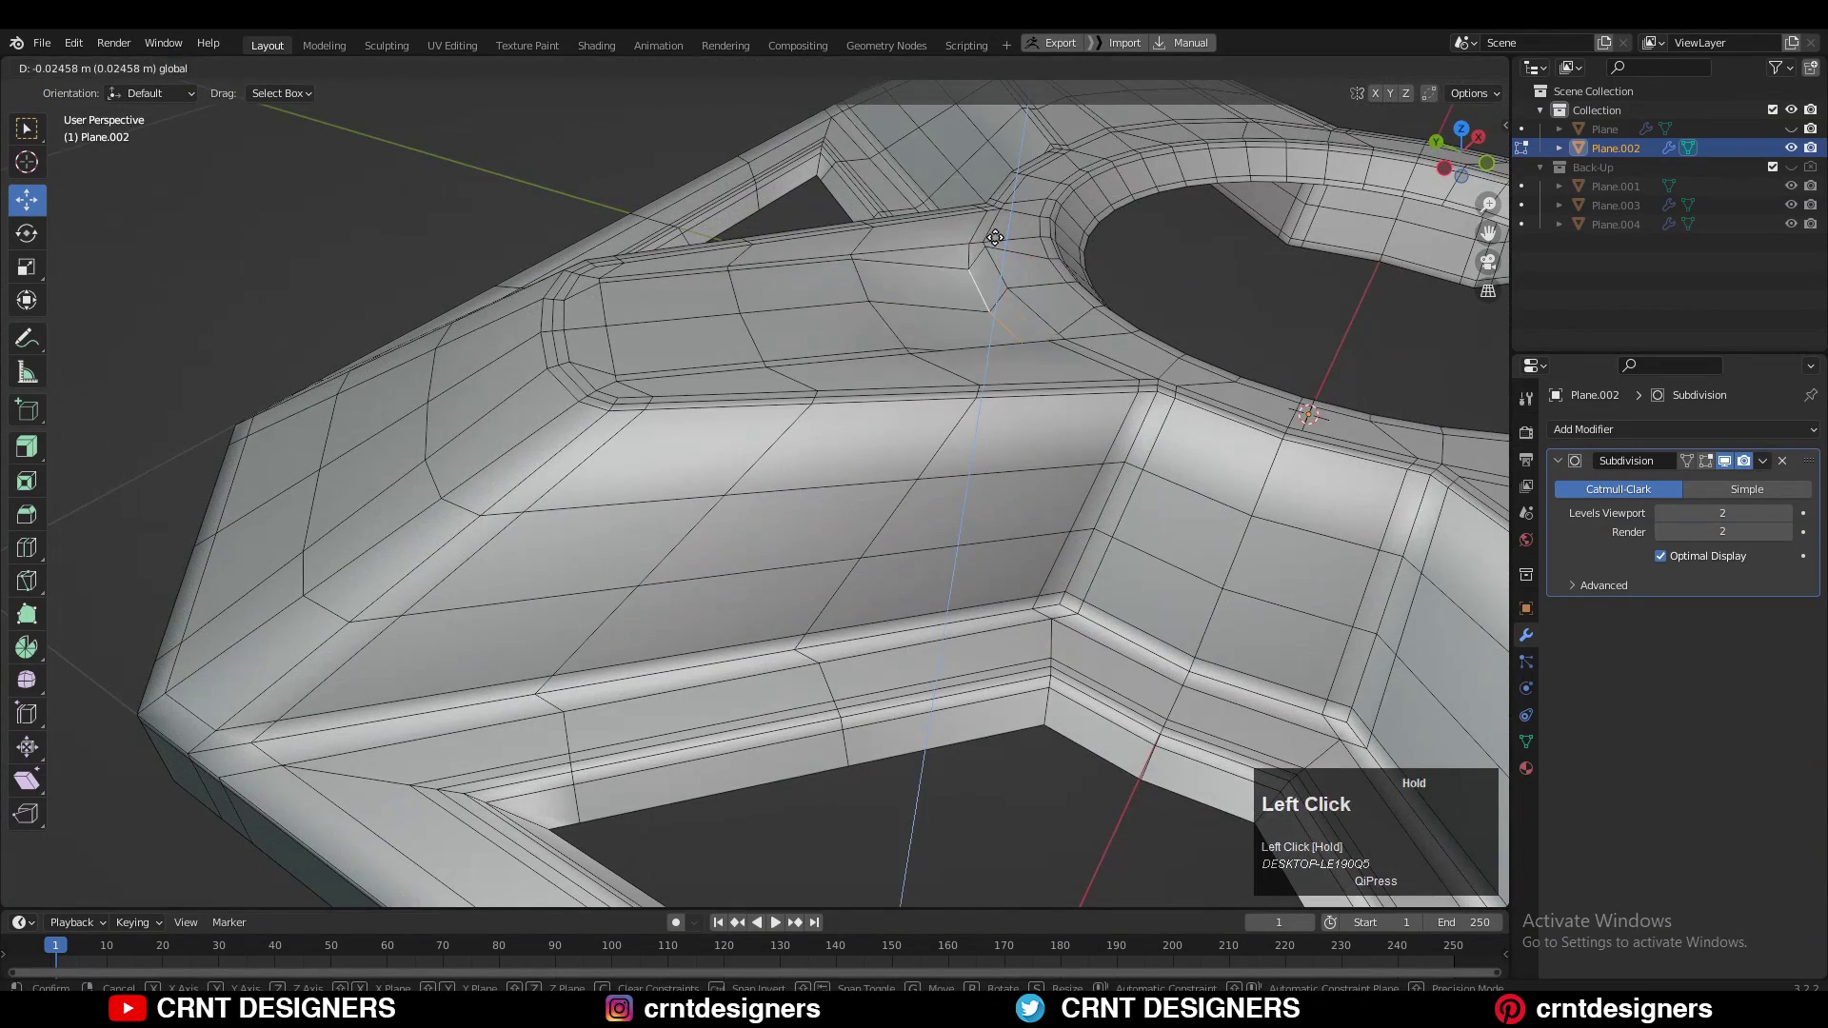
left_click_drag(995, 238, 995, 240)
middle_click_drag(995, 240, 899, 529)
- Lower the next row of edges along the same arm by about 0.013 m in Z
left_click(751, 349)
scroll(752, 352, "down", 4)
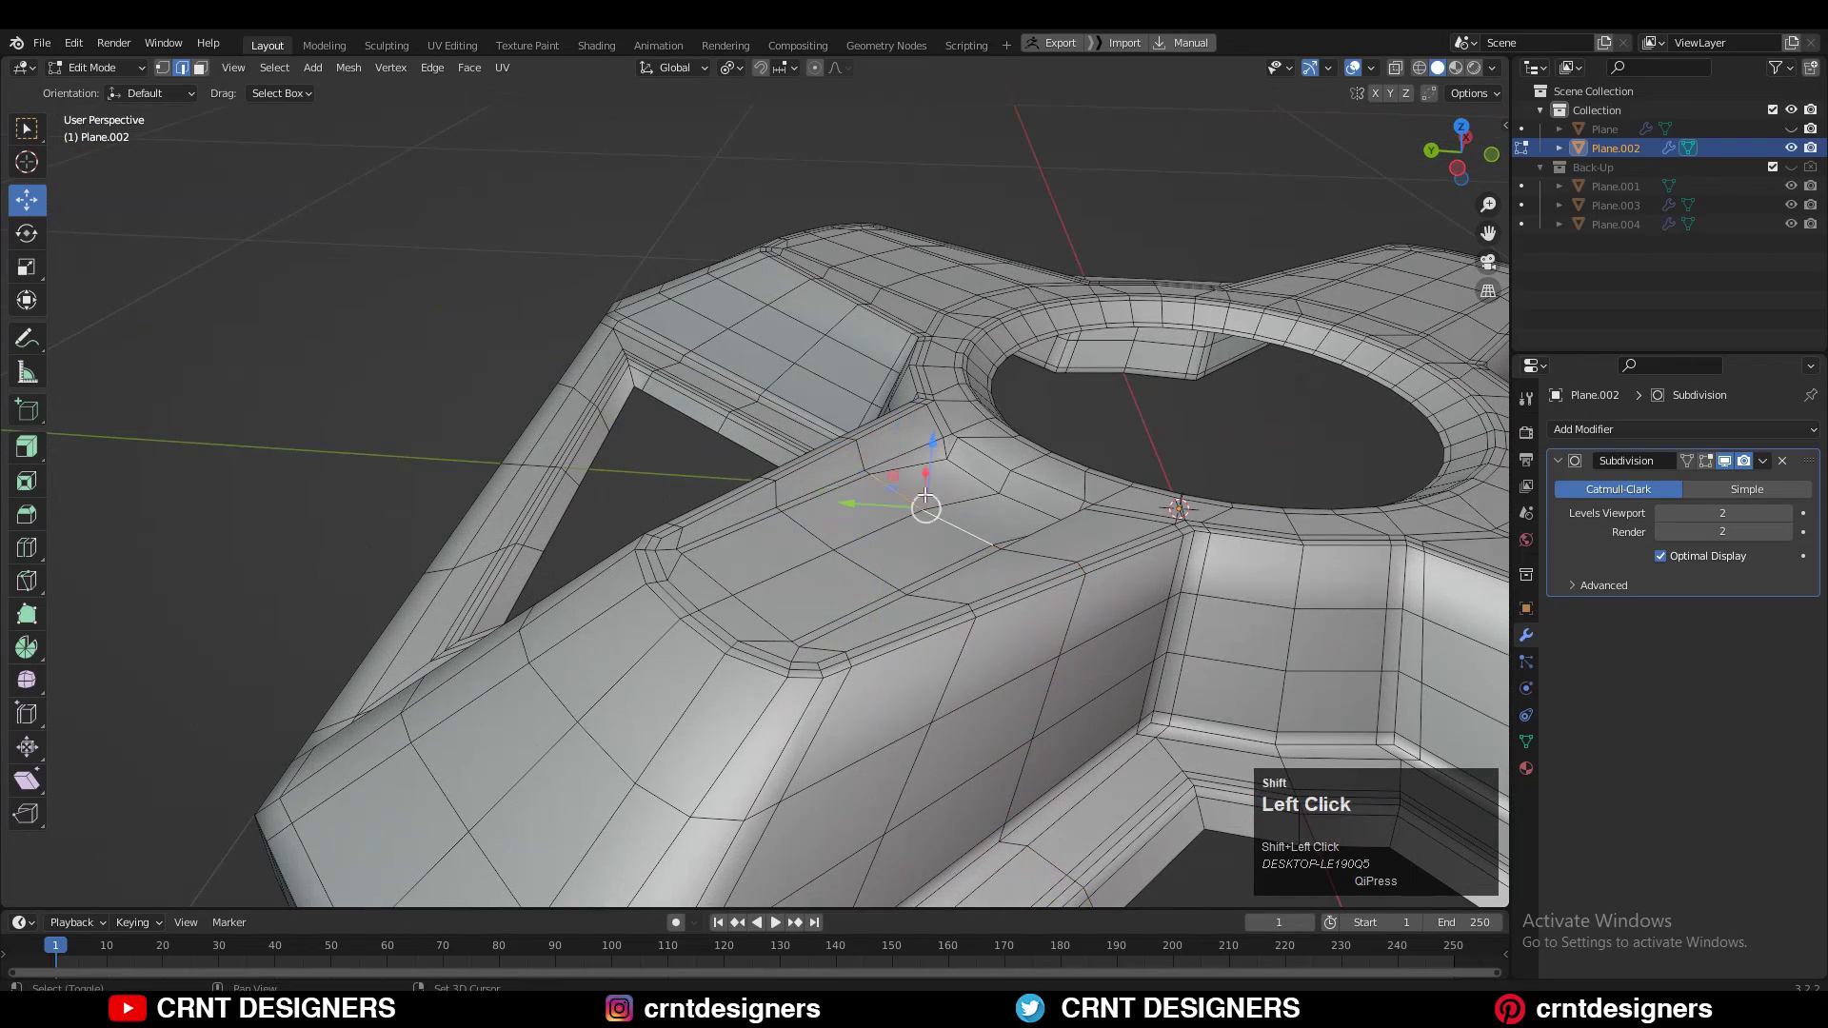
left_click_drag(928, 468, 929, 473)
middle_click_drag(928, 476, 1042, 459)
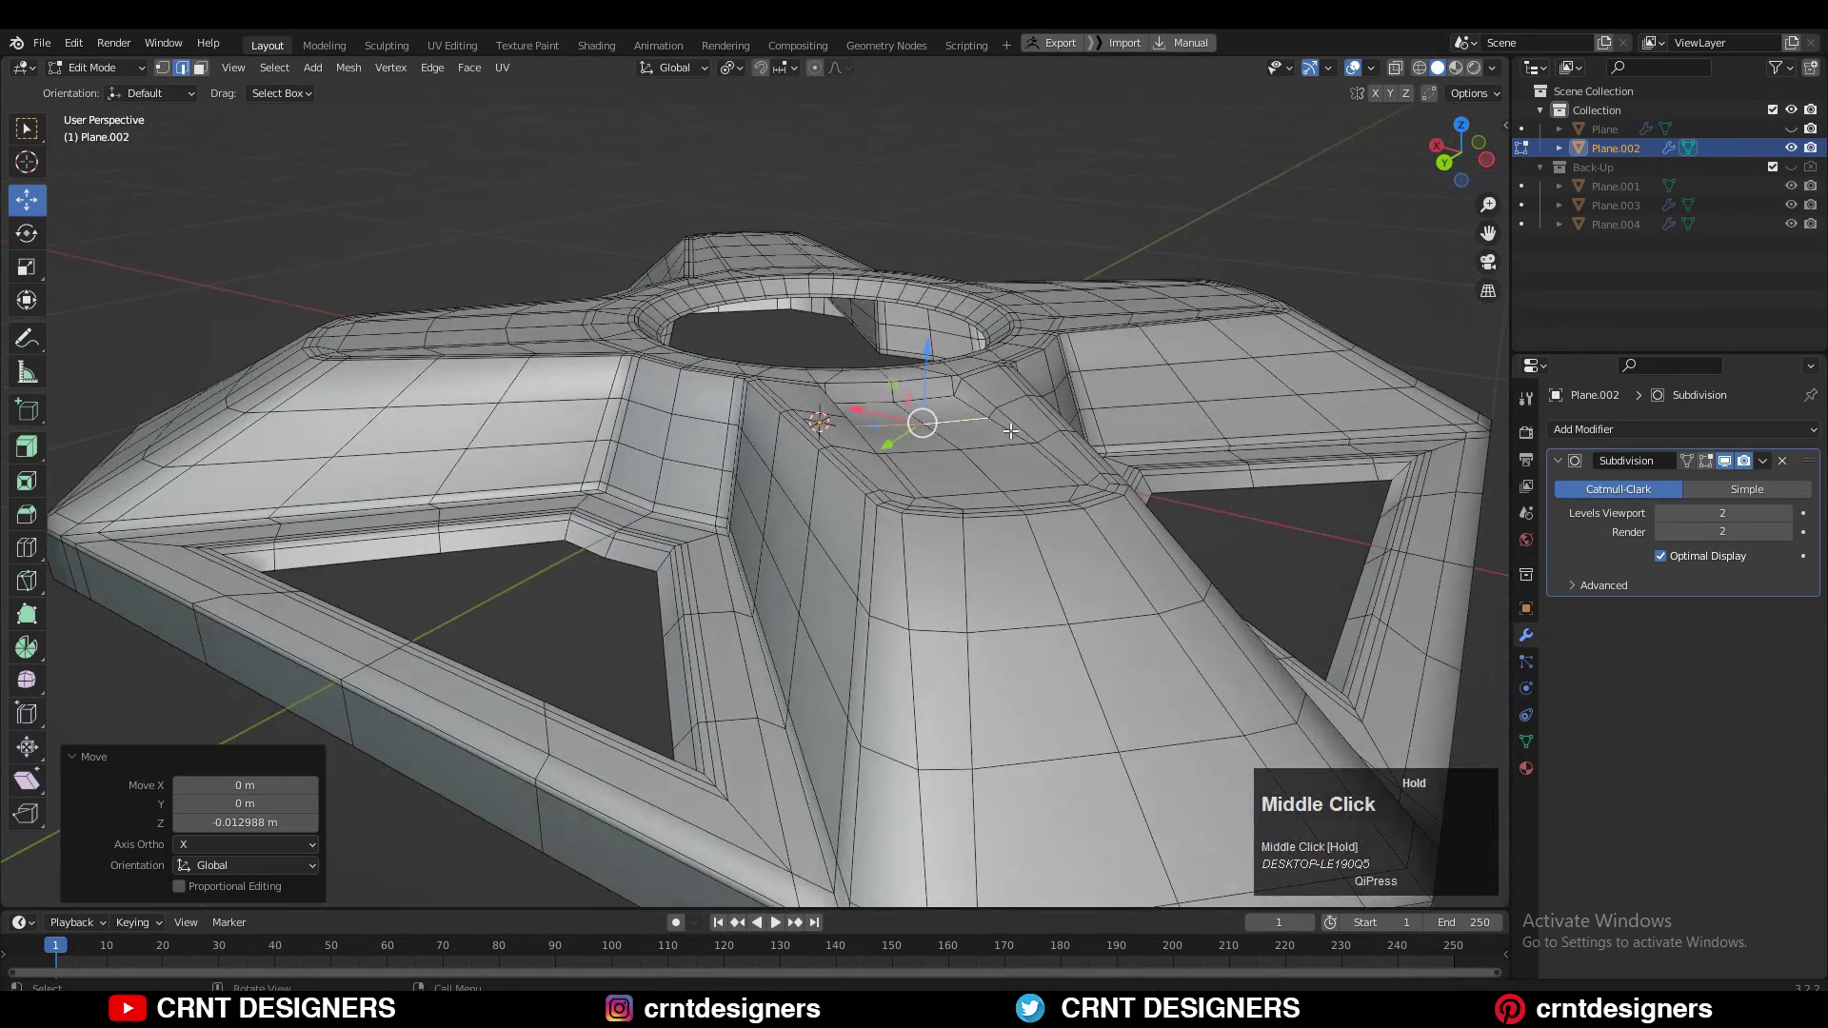
scroll(952, 505, "up", 2)
middle_click_drag(923, 533, 880, 514)
key("Tab")
scroll(1044, 483, "down", 3)
- Lower further edges along the arm's top slightly in Z to shape a sloping recess
middle_click_drag(1043, 483, 606, 453)
key("Tab")
scroll(762, 571, "down", 2)
left_click_drag(646, 426, 646, 433)
middle_click_drag(645, 434, 819, 457)
middle_click_drag(819, 457, 952, 429, "shift")
left_click(952, 554, "shift")
left_click_drag(815, 471, 816, 478)
middle_click_drag(816, 478, 1066, 455)
- Connect the vertices along both long sides of the arm's sloping recess with straight edges
key("1")
left_click(540, 725)
right_click(868, 503)
left_click(868, 503)
left_click(930, 506)
left_click(1080, 648, "shift")
right_click(976, 517)
left_click(976, 517)
key("Tab")
scroll(958, 556, "up", 2)
scroll(711, 603, "down", 7)
scroll(847, 606, "up", 7)
- Merge the paired vertices at both outer corners of the arm's recess
key("Tab")
key("1")
left_click(529, 702)
left_click(496, 700, "shift")
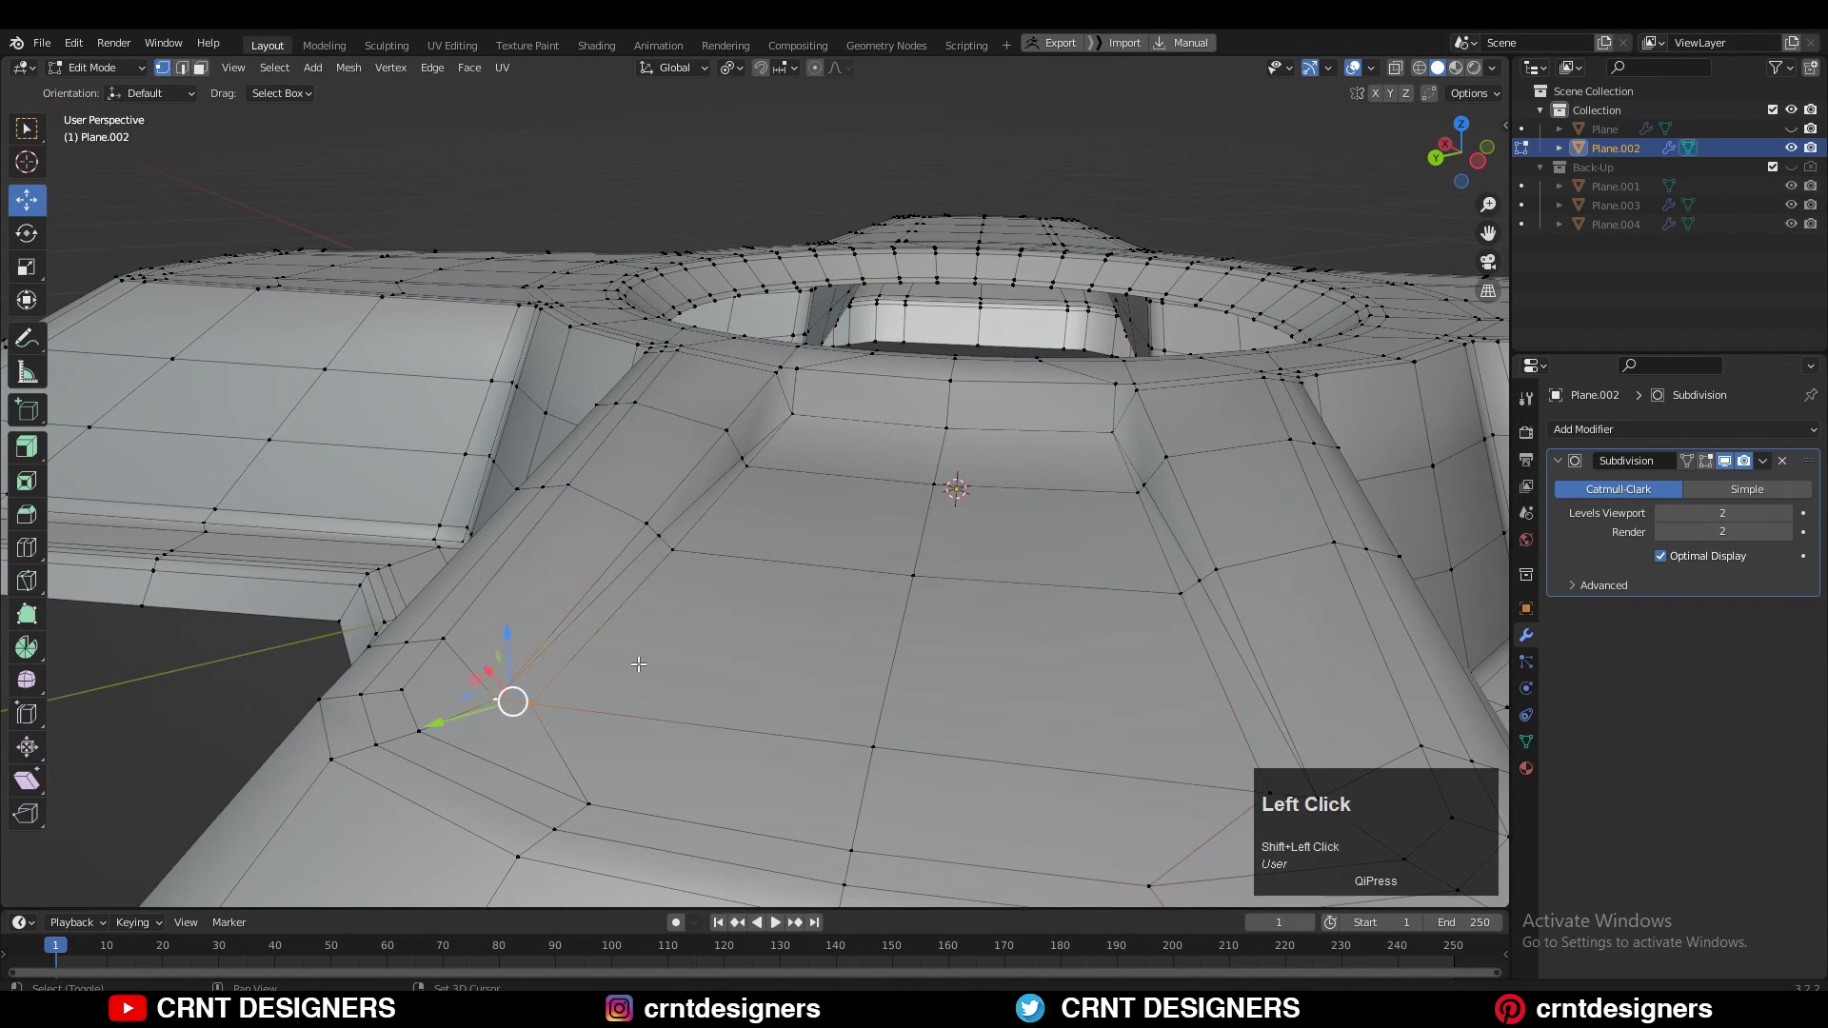
left_click(653, 661)
left_click(962, 685)
left_click(994, 690, "shift")
key("m")
left_click(999, 661)
- Dissolve the redundant edge loop beside the arm's recess
middle_click_drag(895, 566, 971, 621)
key("2")
left_click(972, 621, "alt")
key("ctrl+x")
- Dissolve the recess's centre edges and connect the middle vertices of its two ends with a straight edge
middle_click_drag(743, 580, 805, 463)
left_click(822, 400)
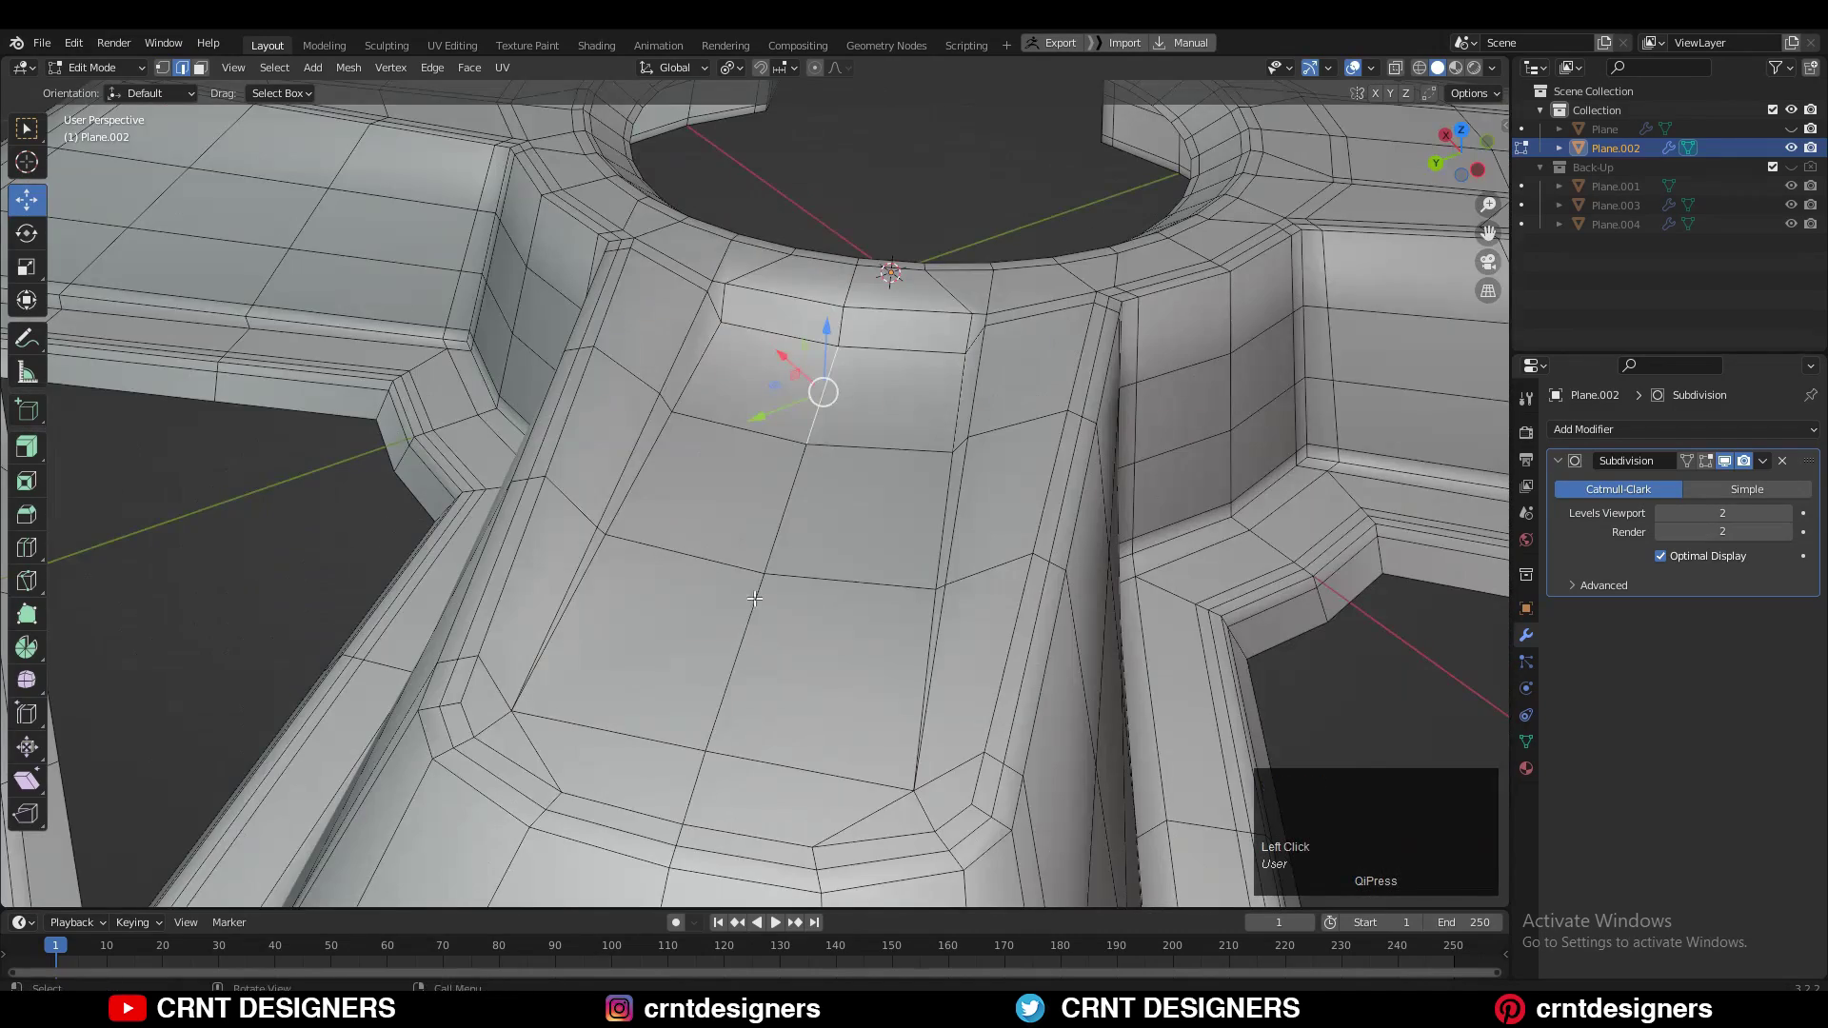
left_click(748, 617, "ctrl+shift")
key("ctrl+x")
key("1")
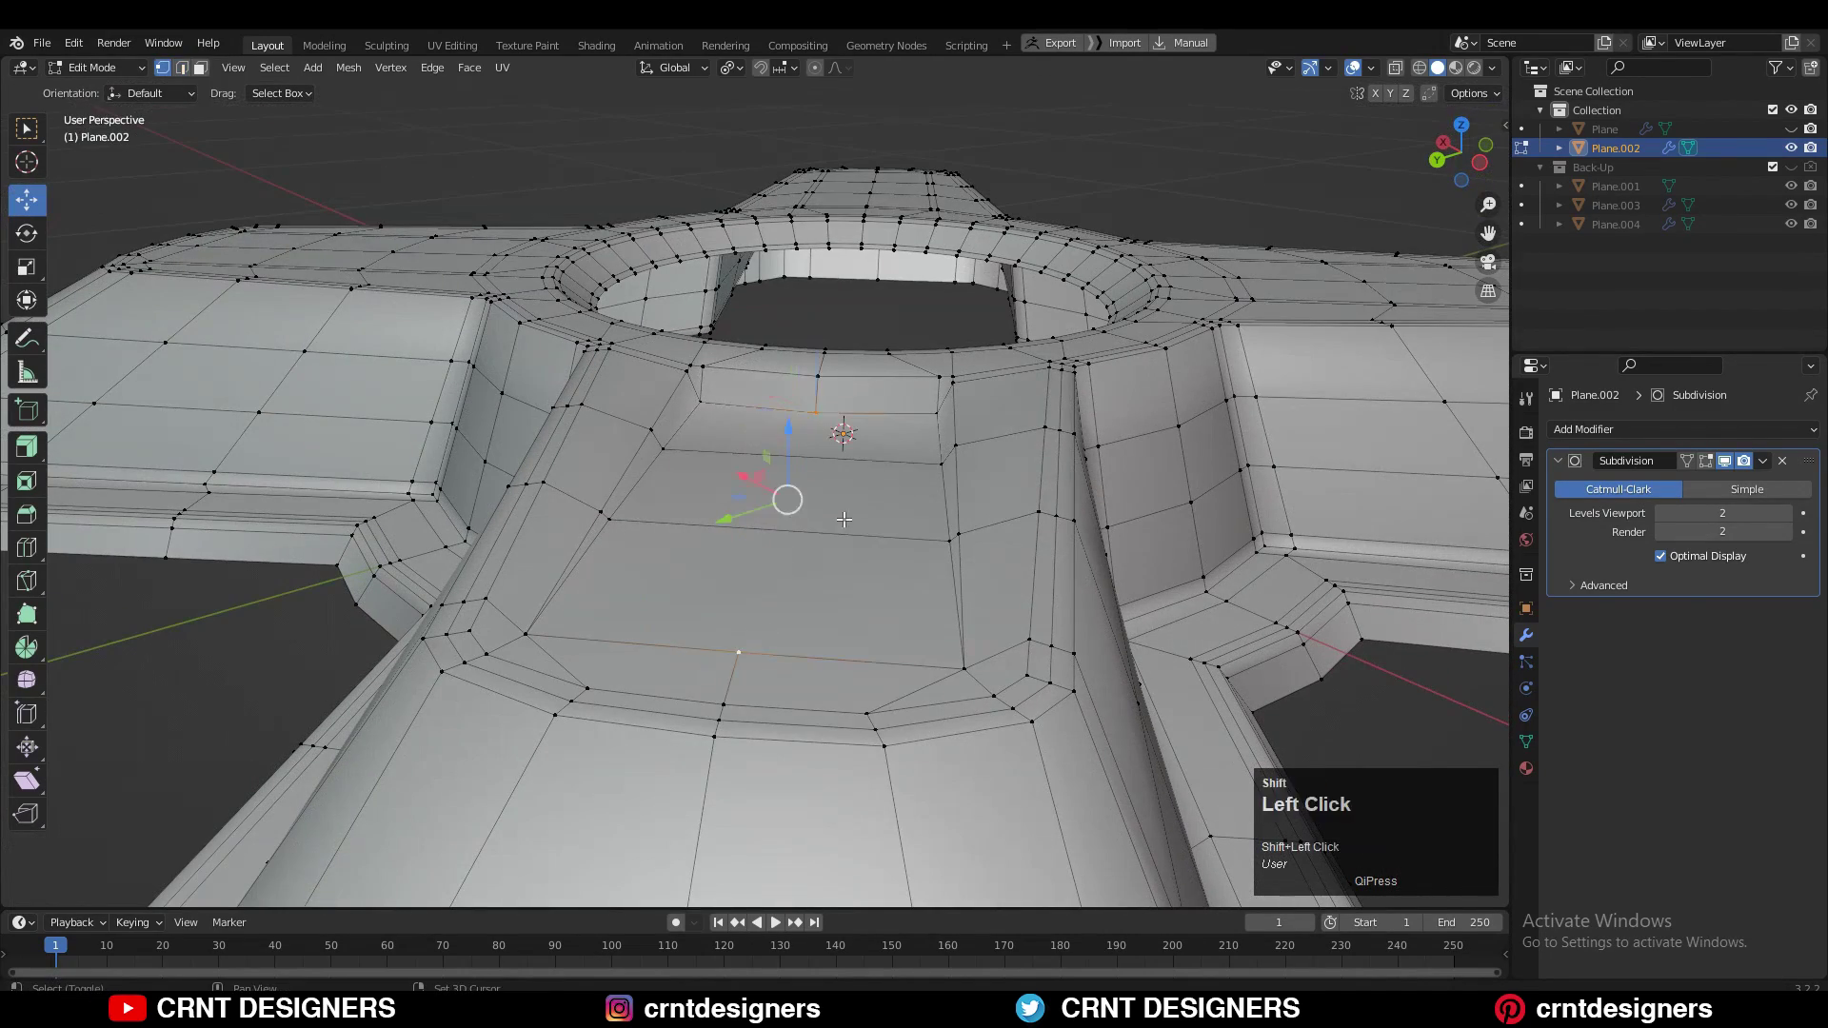
right_click(844, 519)
left_click(856, 483)
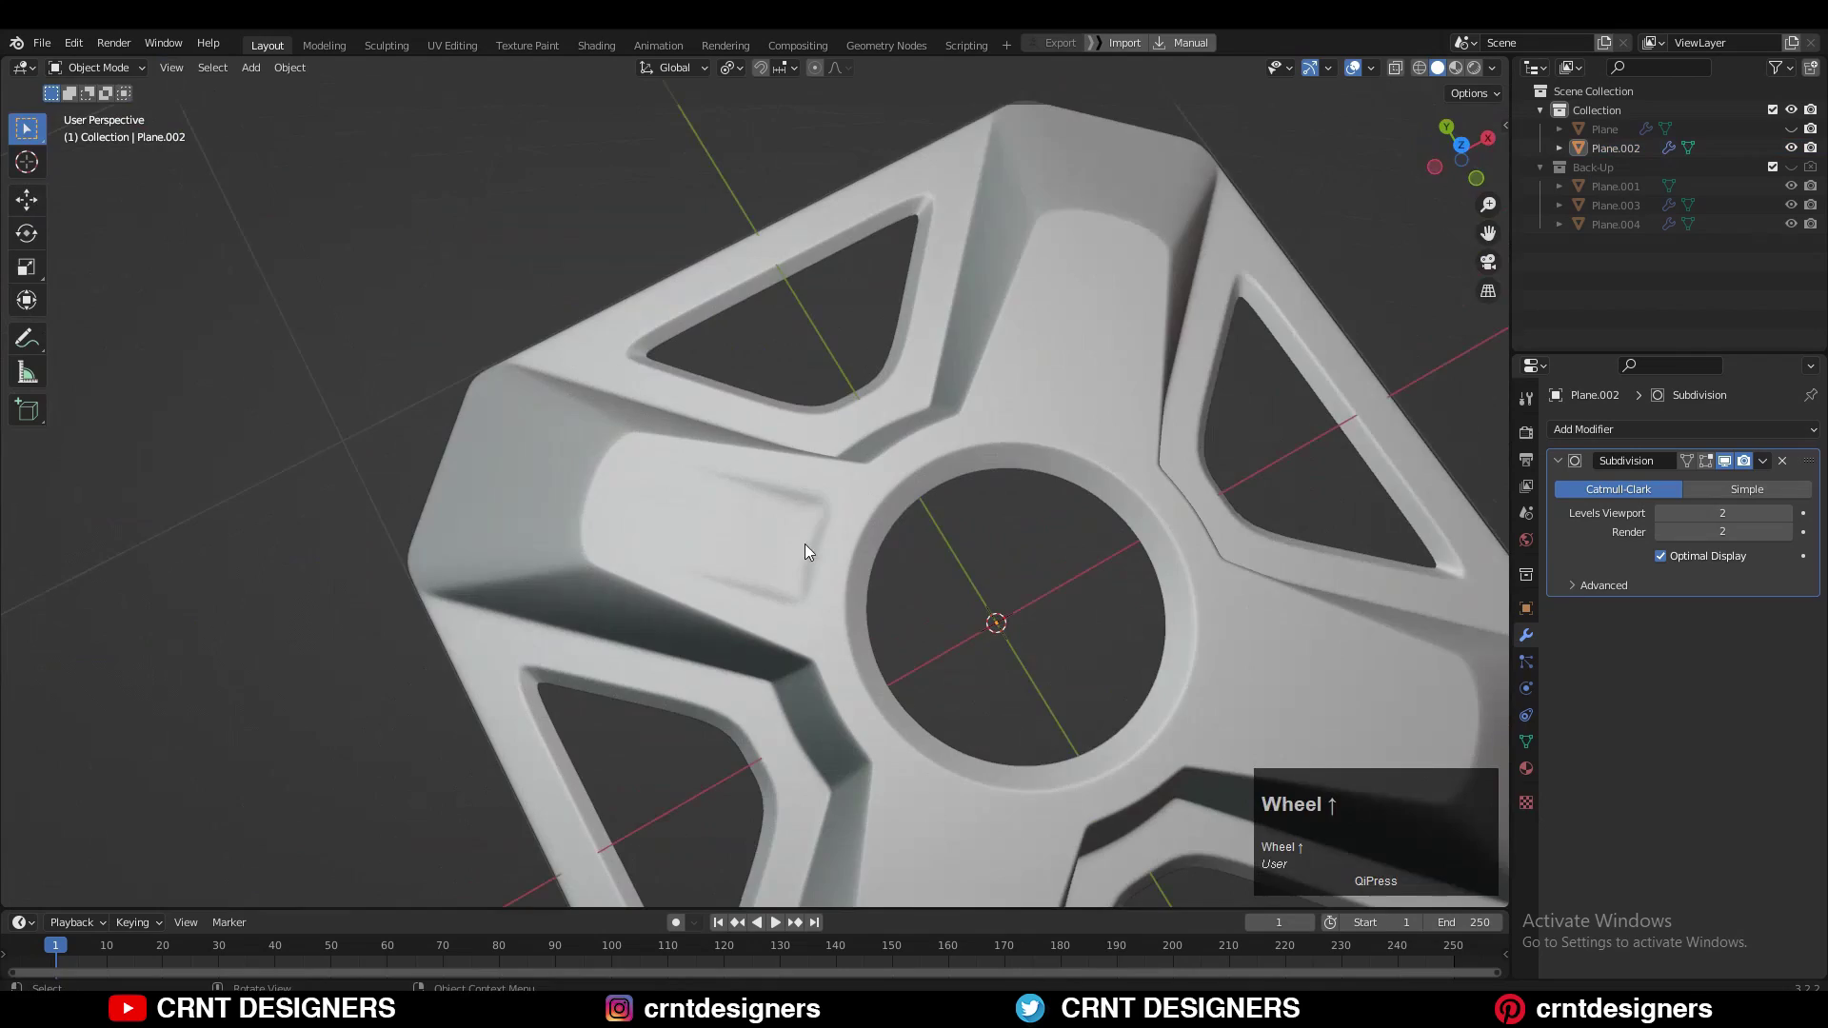
- Connect the vertices at the recess's inner end beside the central hole
key("Tab")
middle_click_drag(814, 489, 842, 419)
scroll(811, 499, "up", 2)
left_click(882, 466)
left_click(1229, 572, "shift")
right_click(1236, 530)
left_click(1236, 530)
- Cut supporting edges into the inner corners of the arm's recess with the Knife
middle_click_drag(874, 522, 983, 491)
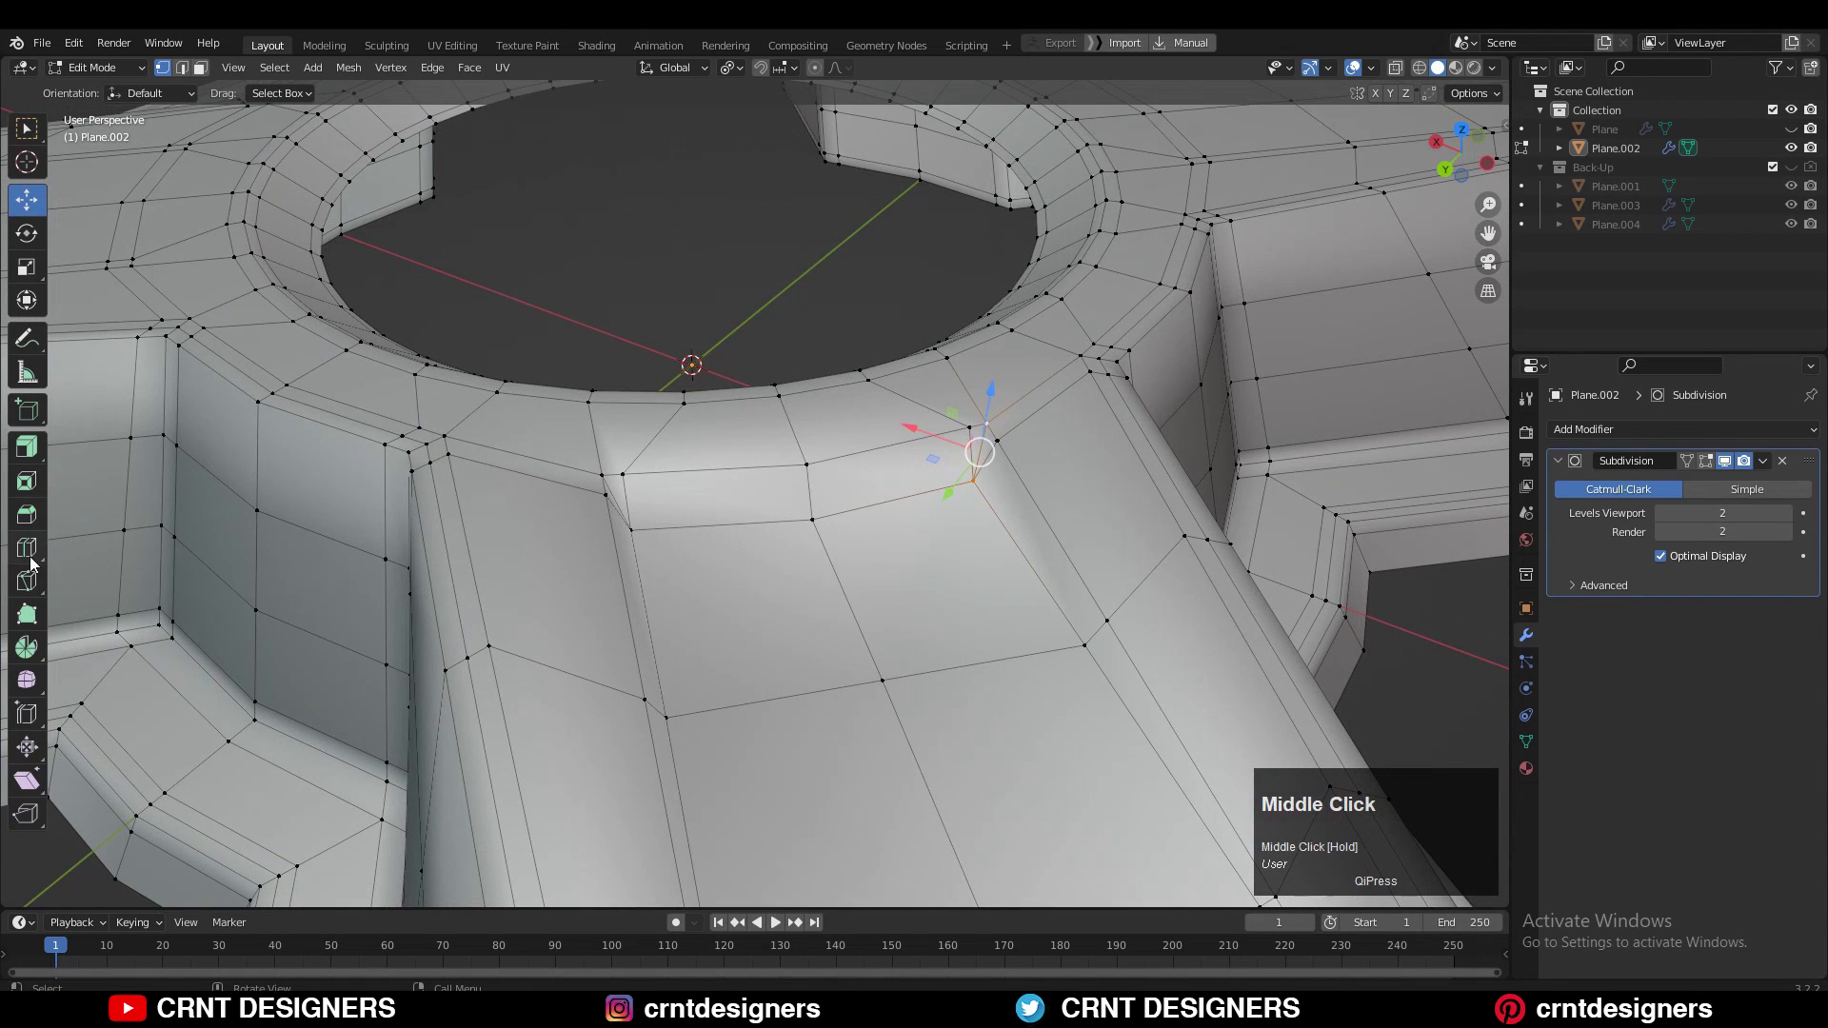
middle_click_drag(996, 486, 854, 481)
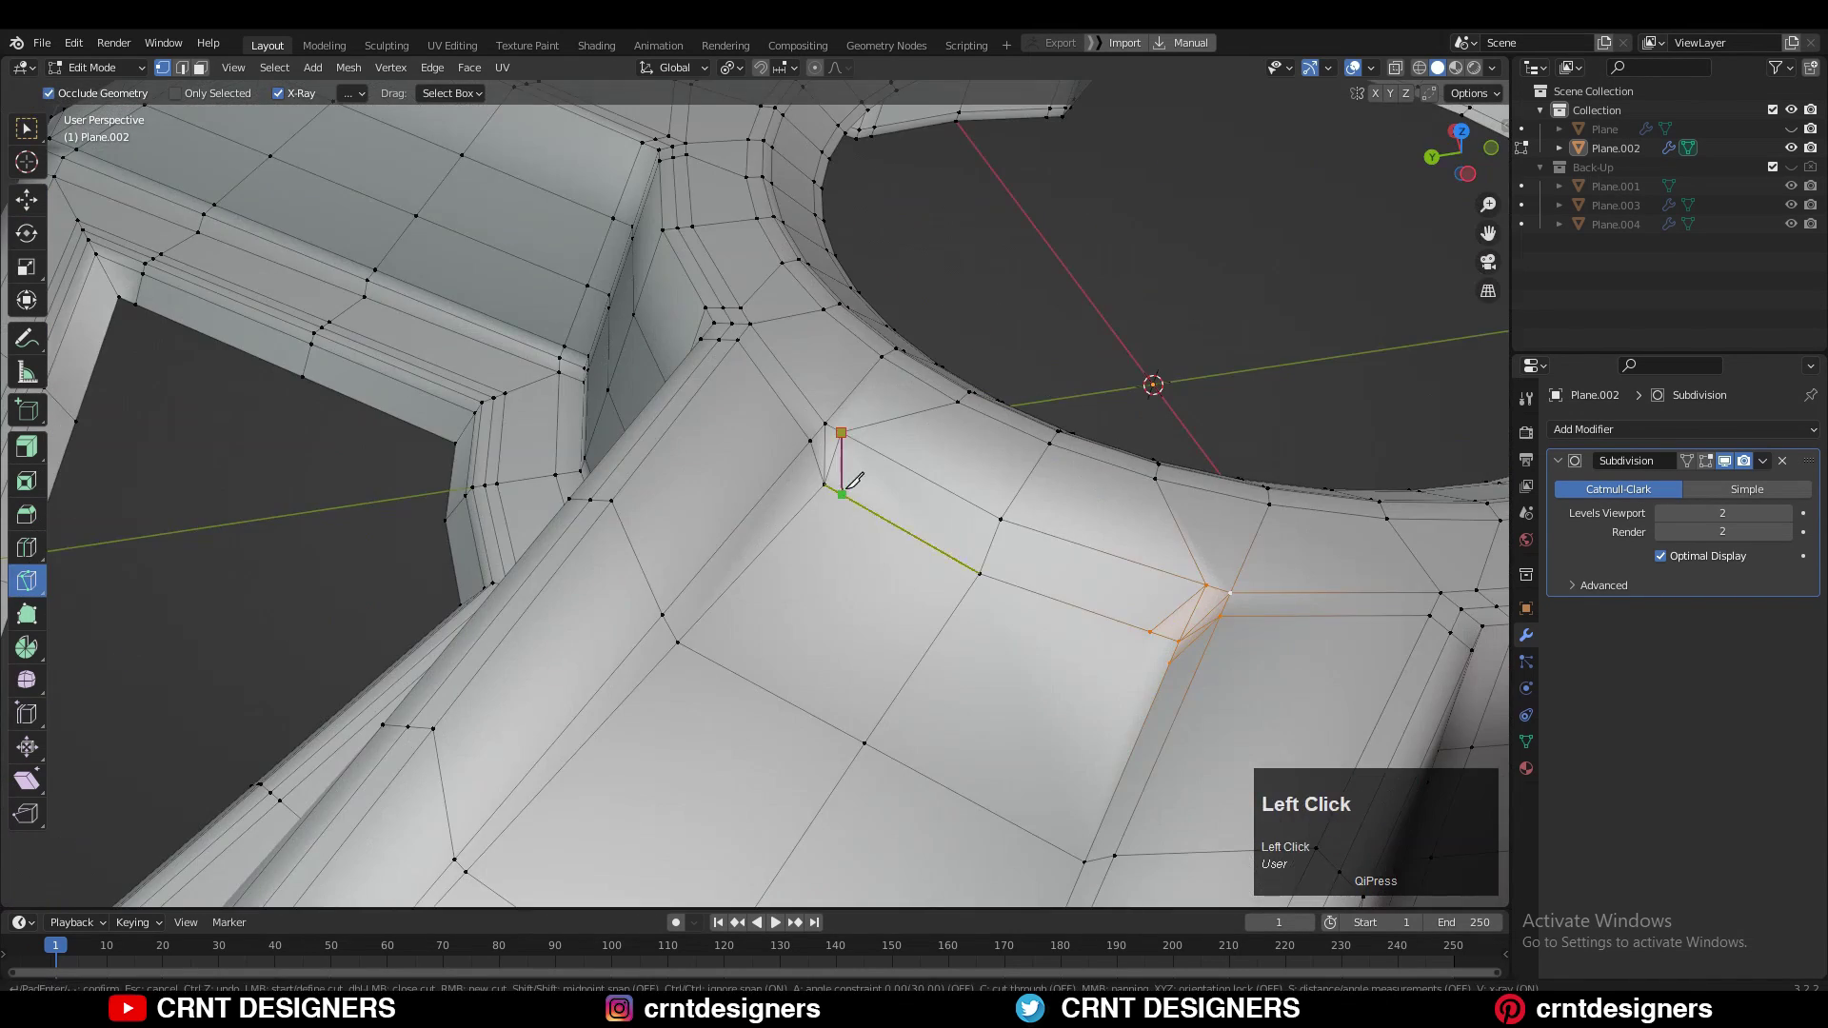
left_click(805, 504)
key("Return")
key("Tab")
scroll(820, 575, "up", 3)
- Cut a supporting edge along each long side of the arm's recess with the Knife
key("Tab")
left_click(781, 548)
key("Return")
key("ctrl+x")
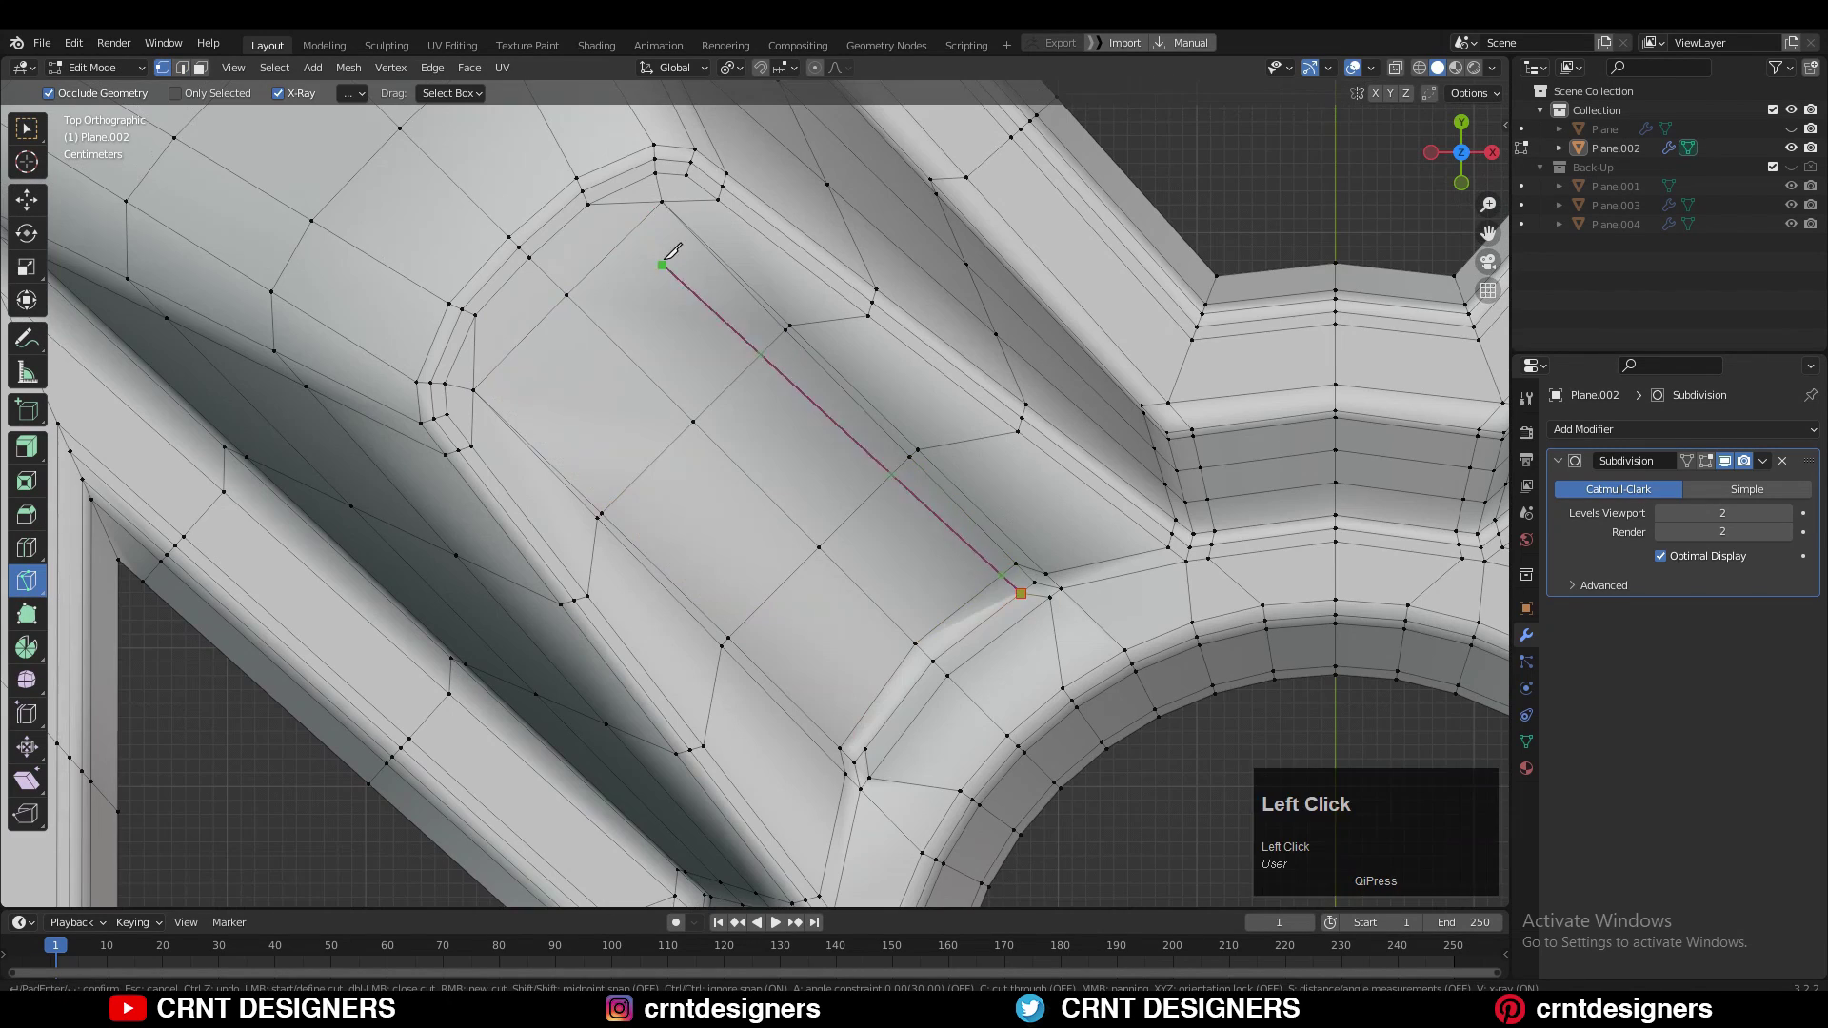
key("space")
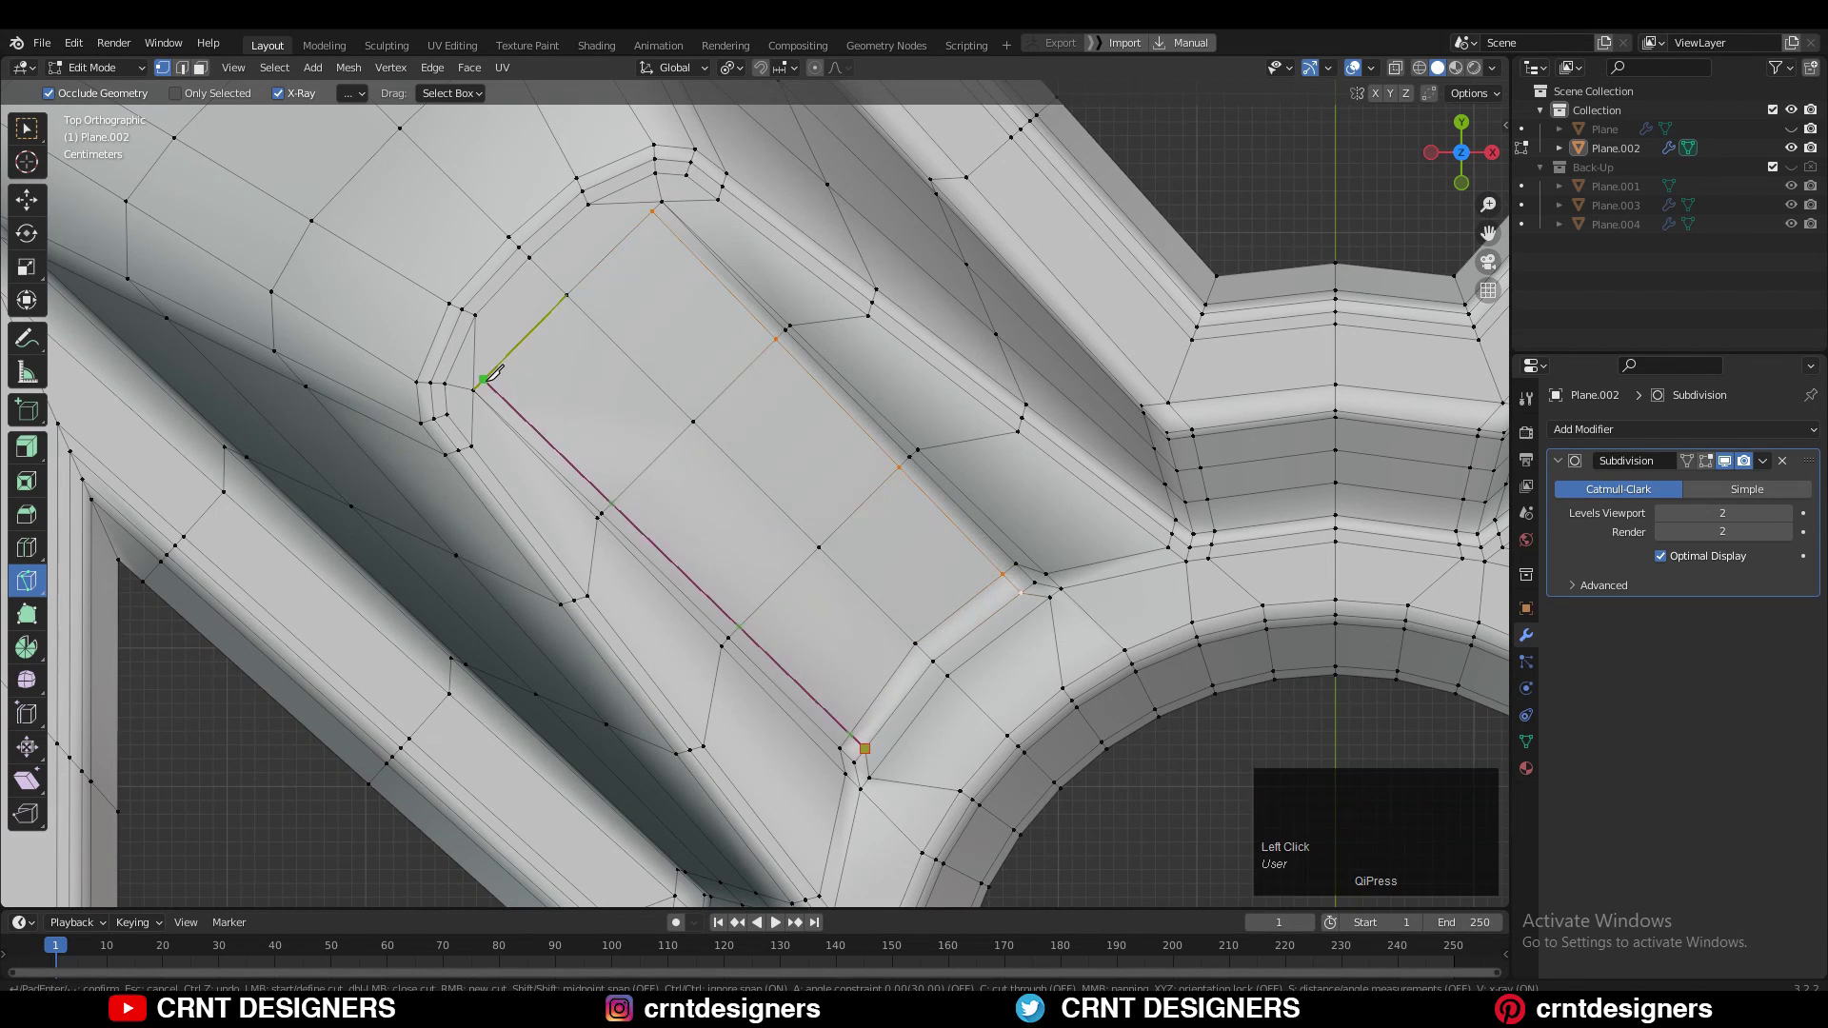
scroll(490, 376, "up", 3)
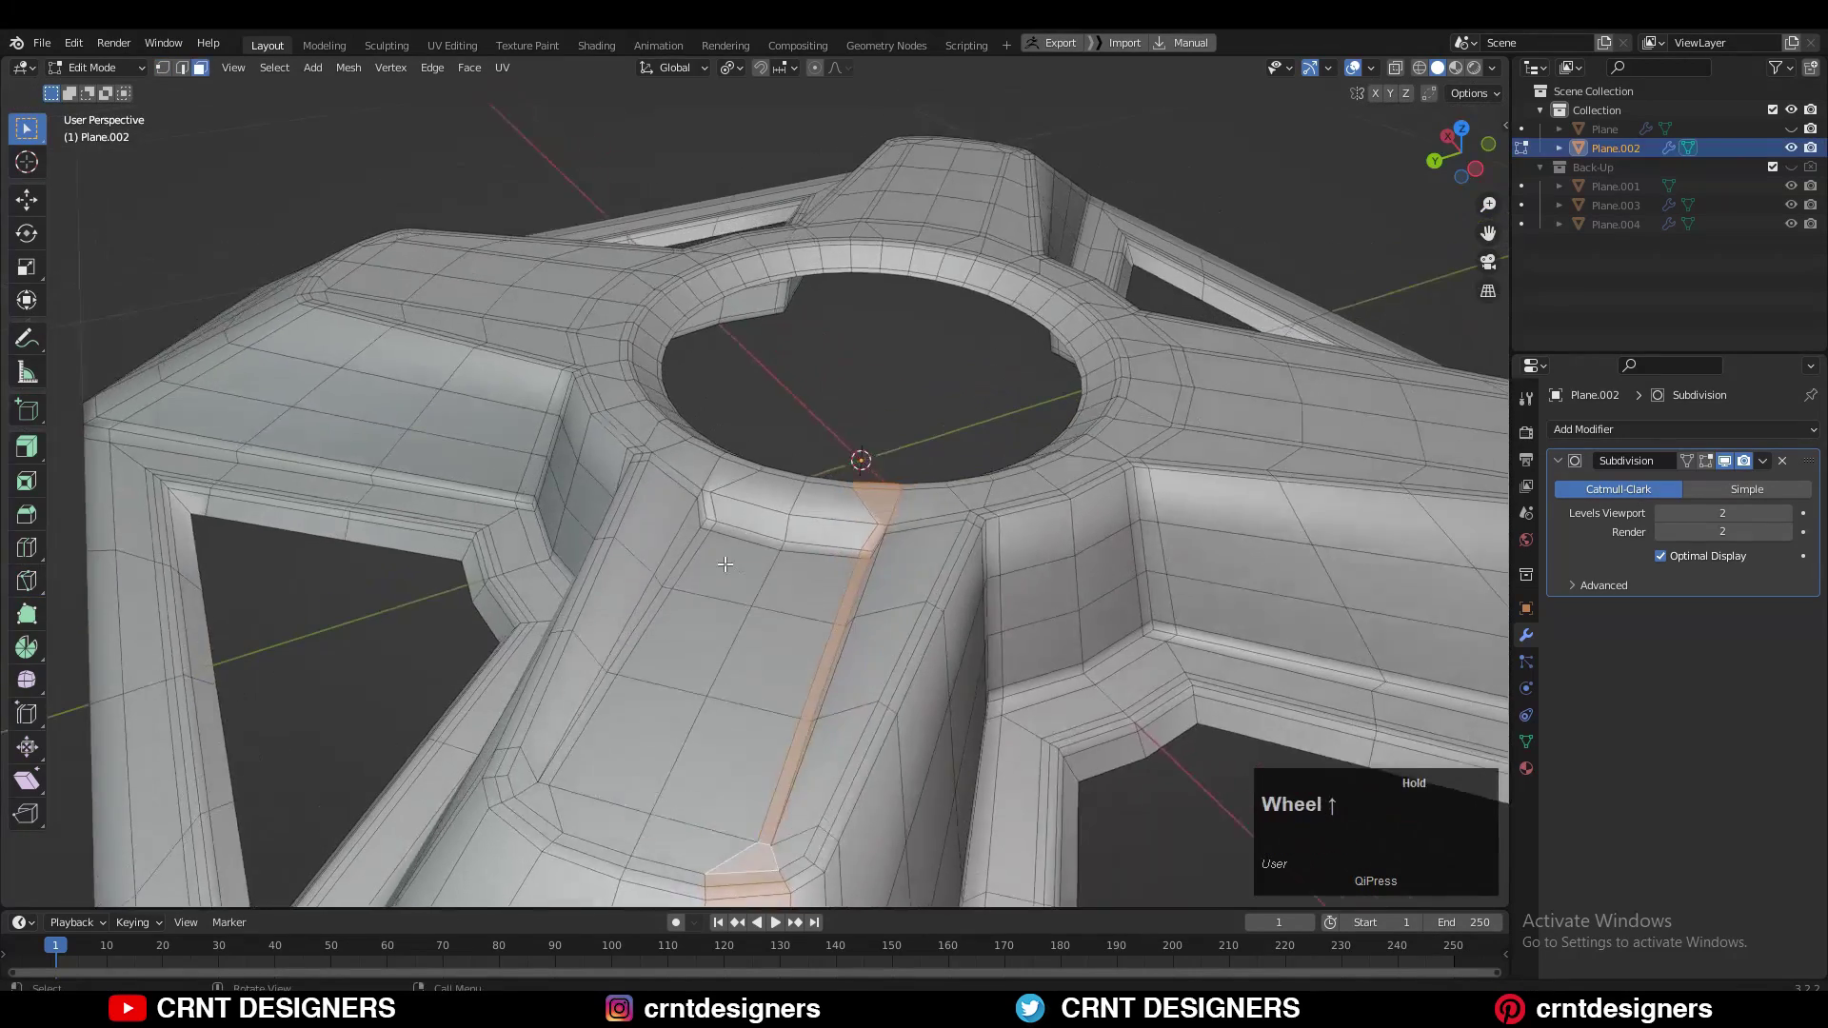
- Edge-slide the loop around the recess's upper rim by 0.8 and check the smoothed arm
scroll(686, 490, "up", 2)
key("g")
key("g")
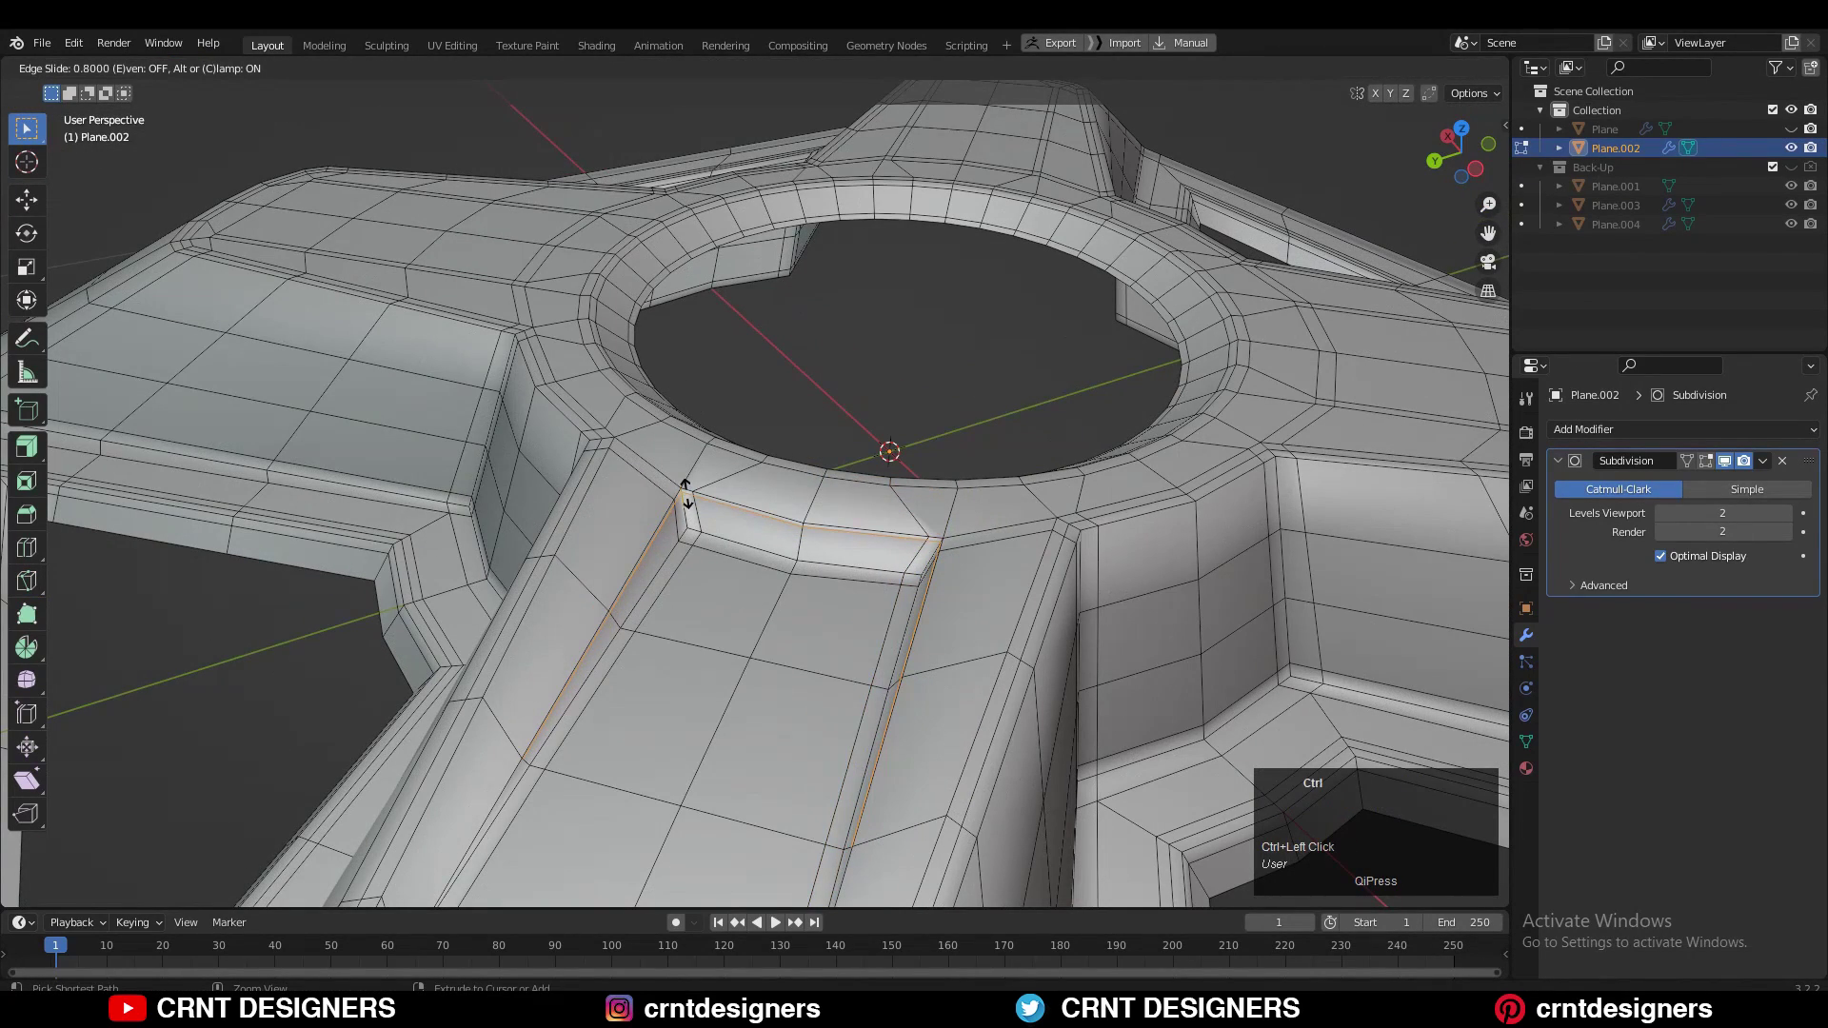
left_click(686, 495)
key("Tab")
scroll(886, 365, "down", 3)
middle_click_drag(820, 380, 882, 511)
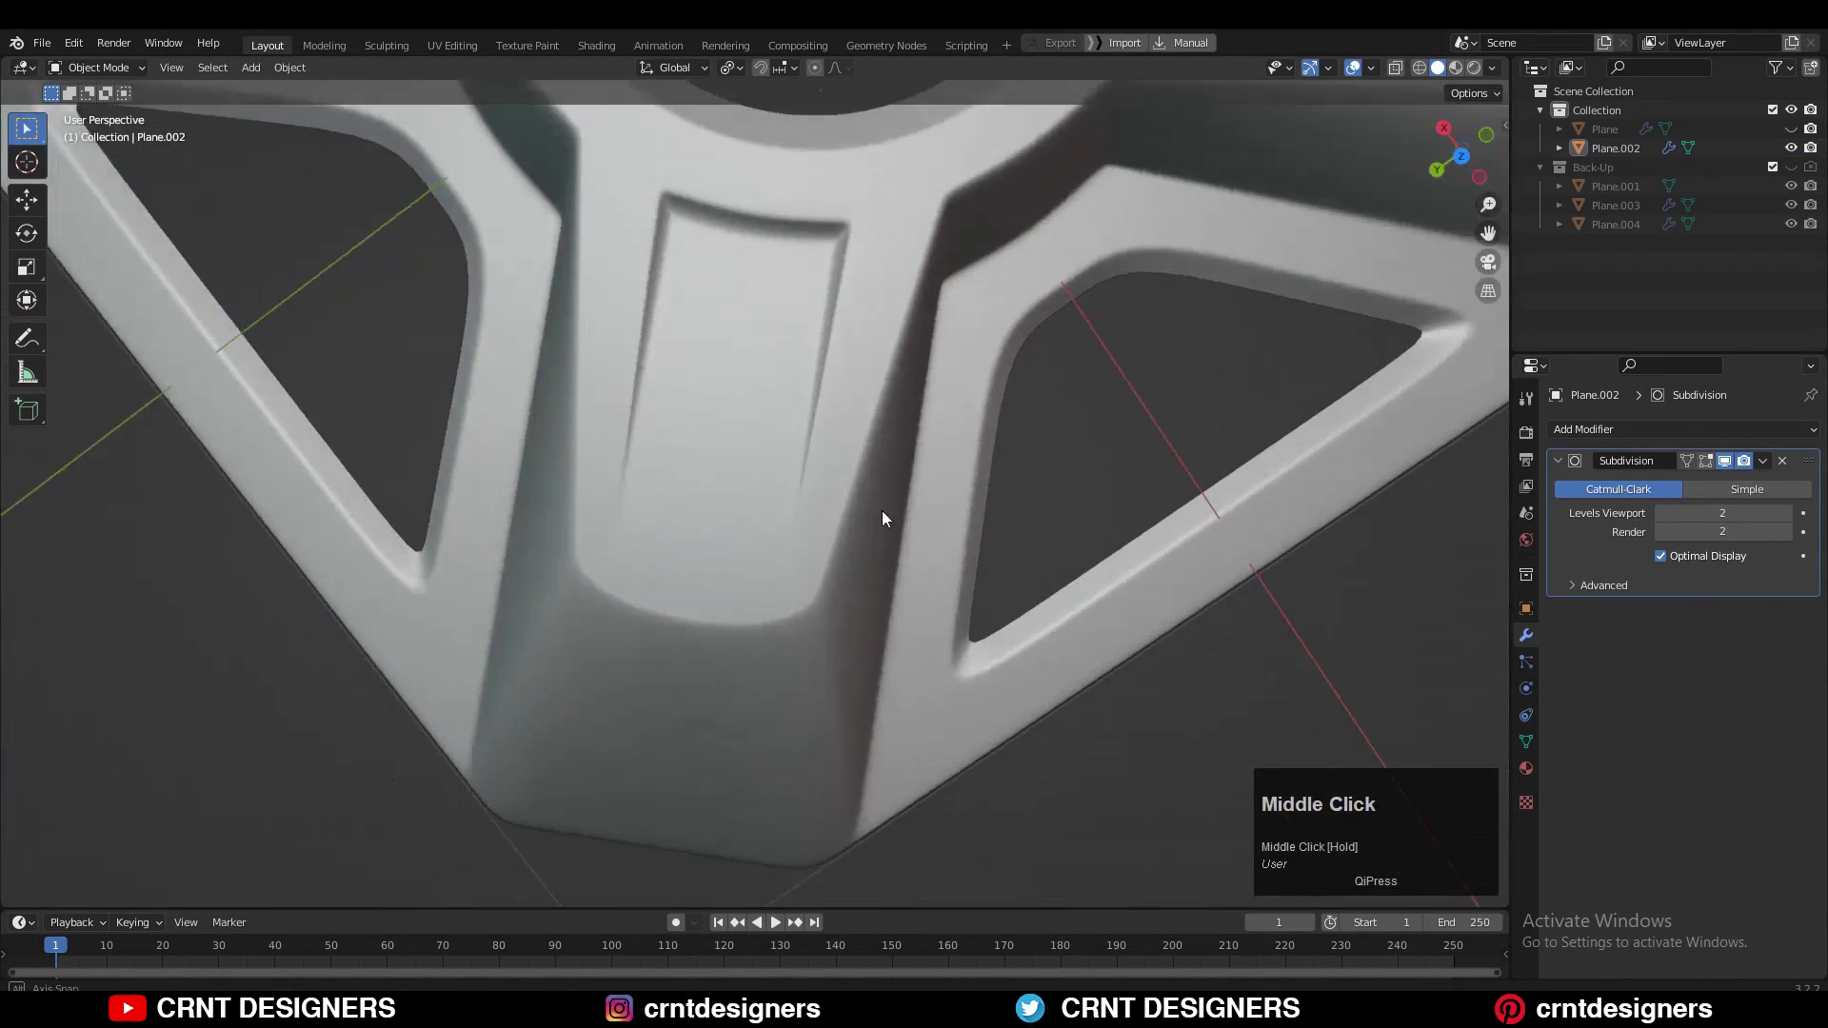
scroll(793, 360, "down", 3)
scroll(818, 580, "up", 3)
middle_click_drag(819, 579, 686, 516)
- Turn the four inset faces at the inner end of the upper-left arm's panel into a LoopTools circle and scale it for a round hole
left_click(808, 553)
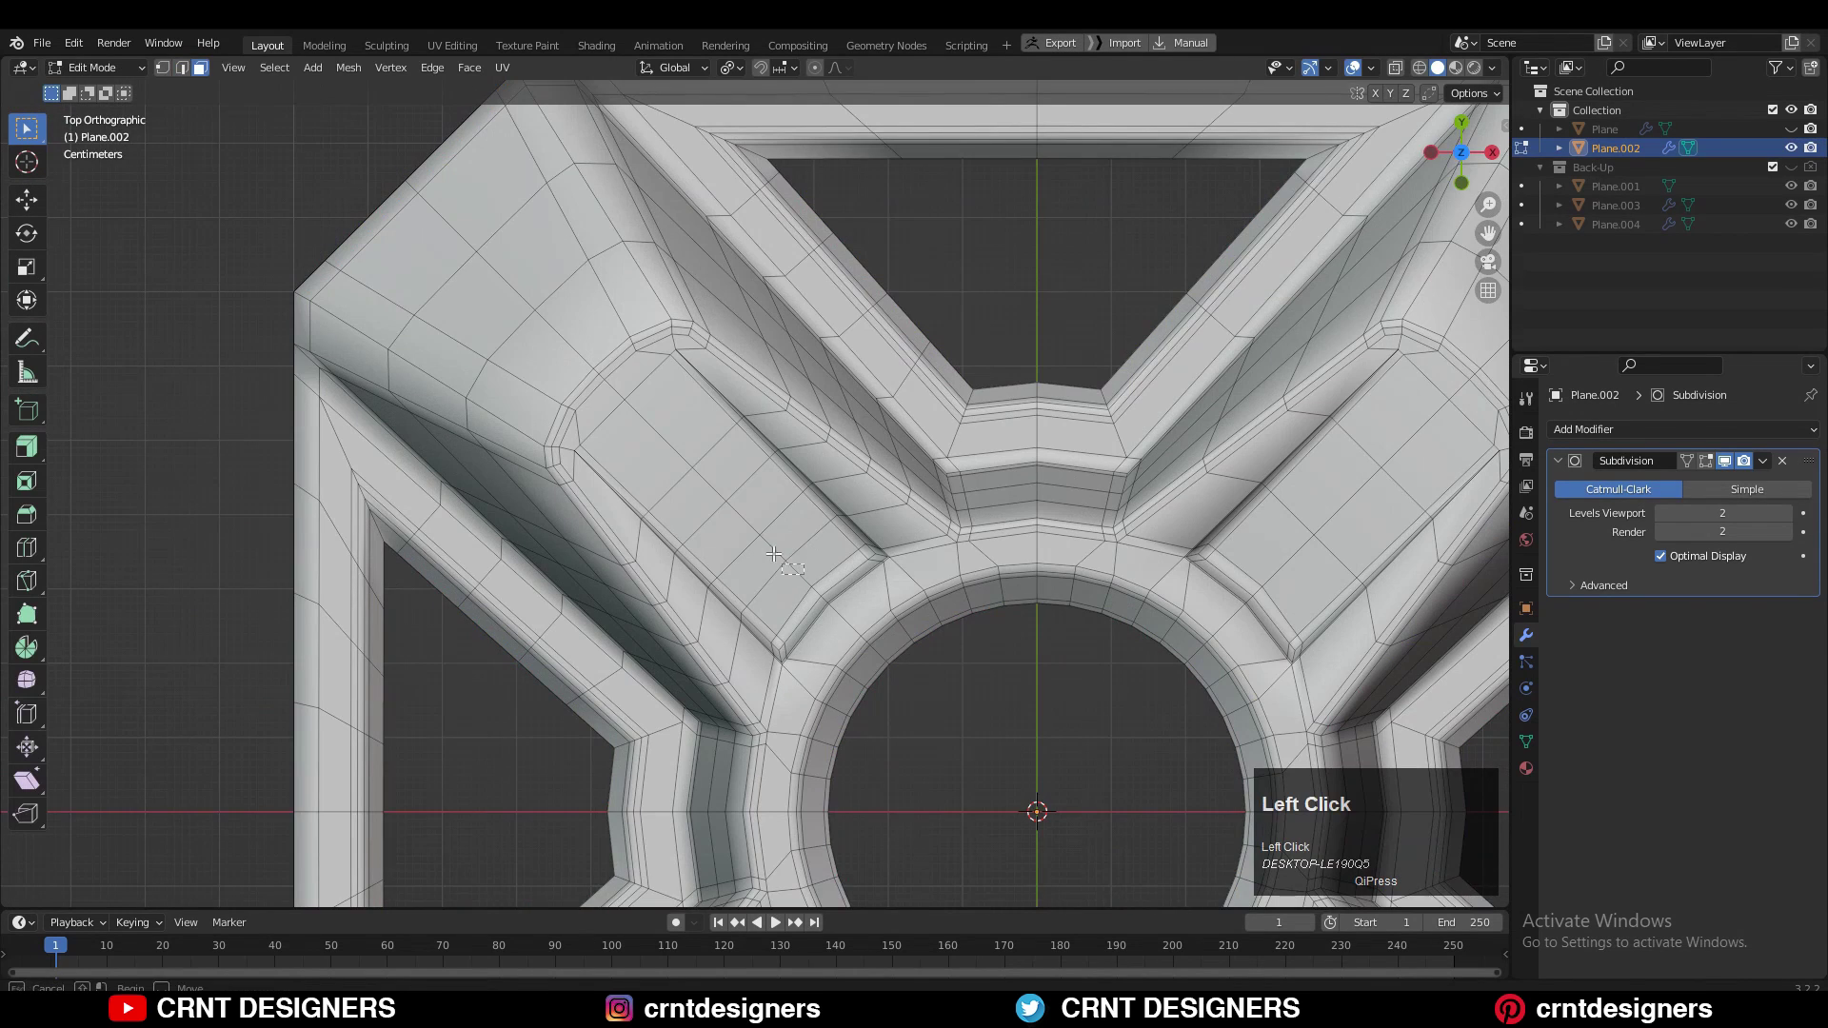
middle_click_drag(807, 553, 851, 511, "shift")
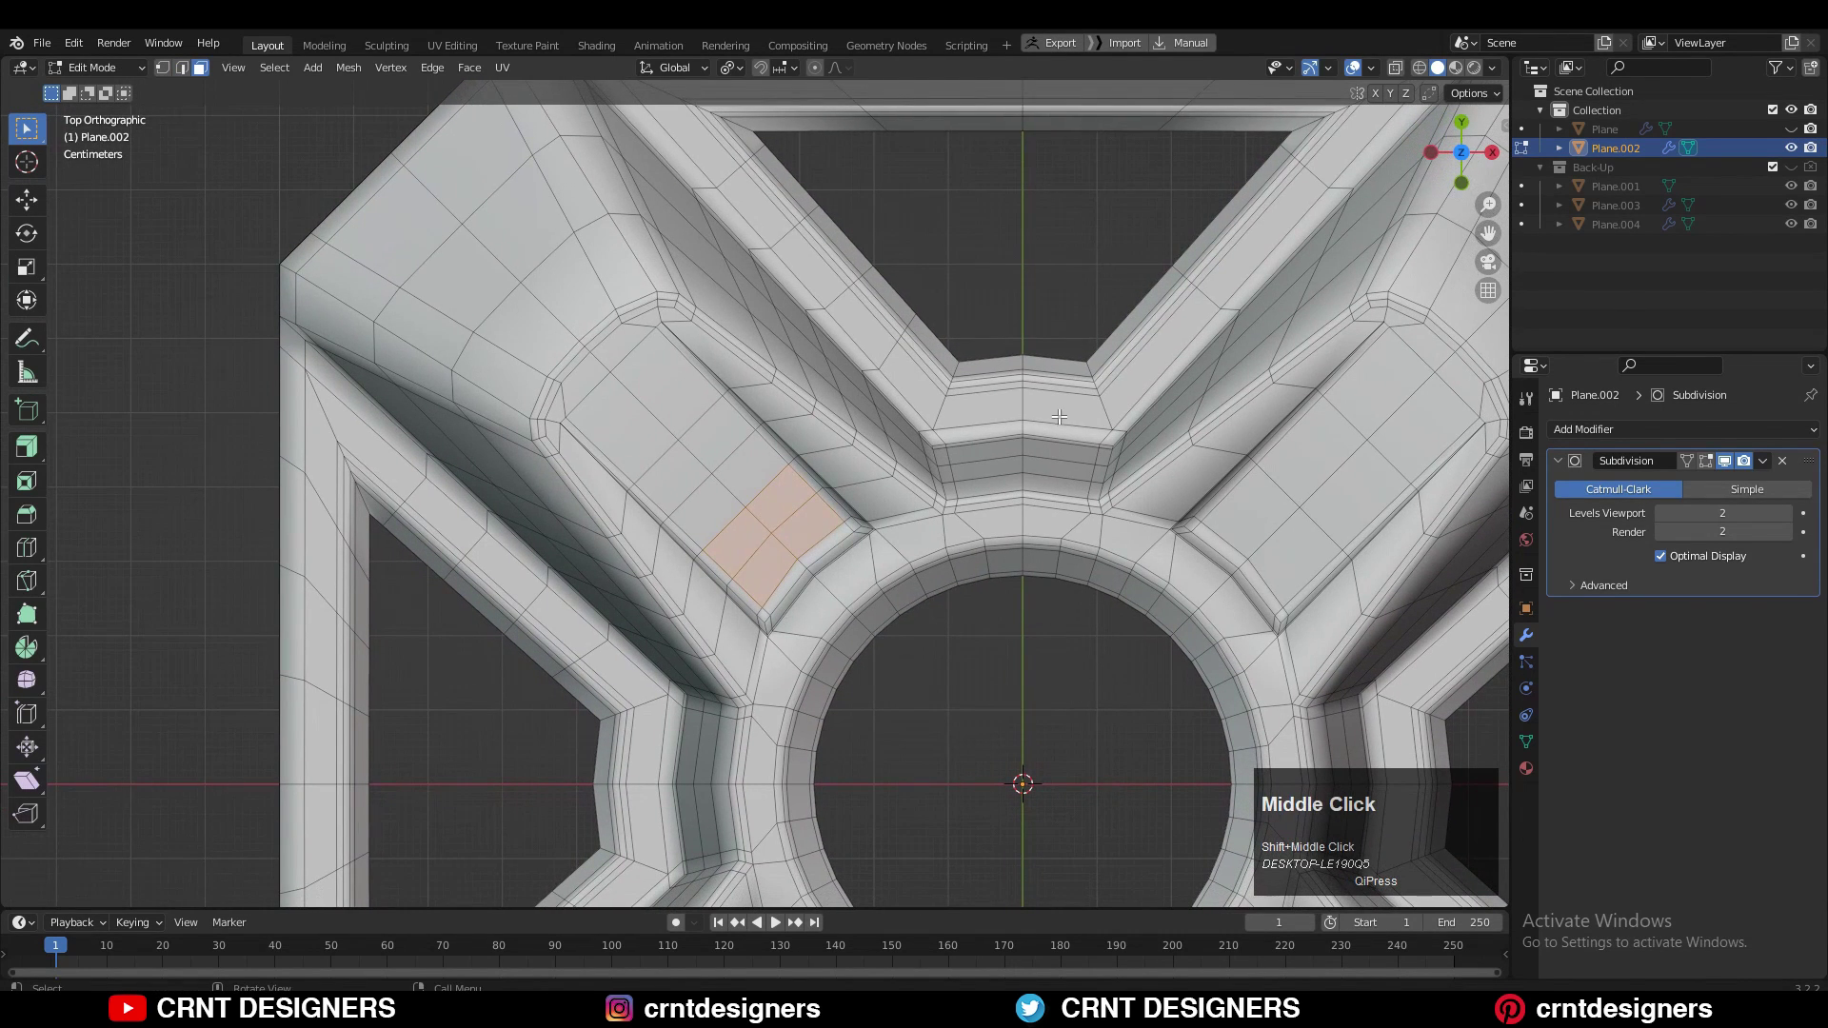
right_click(1172, 385)
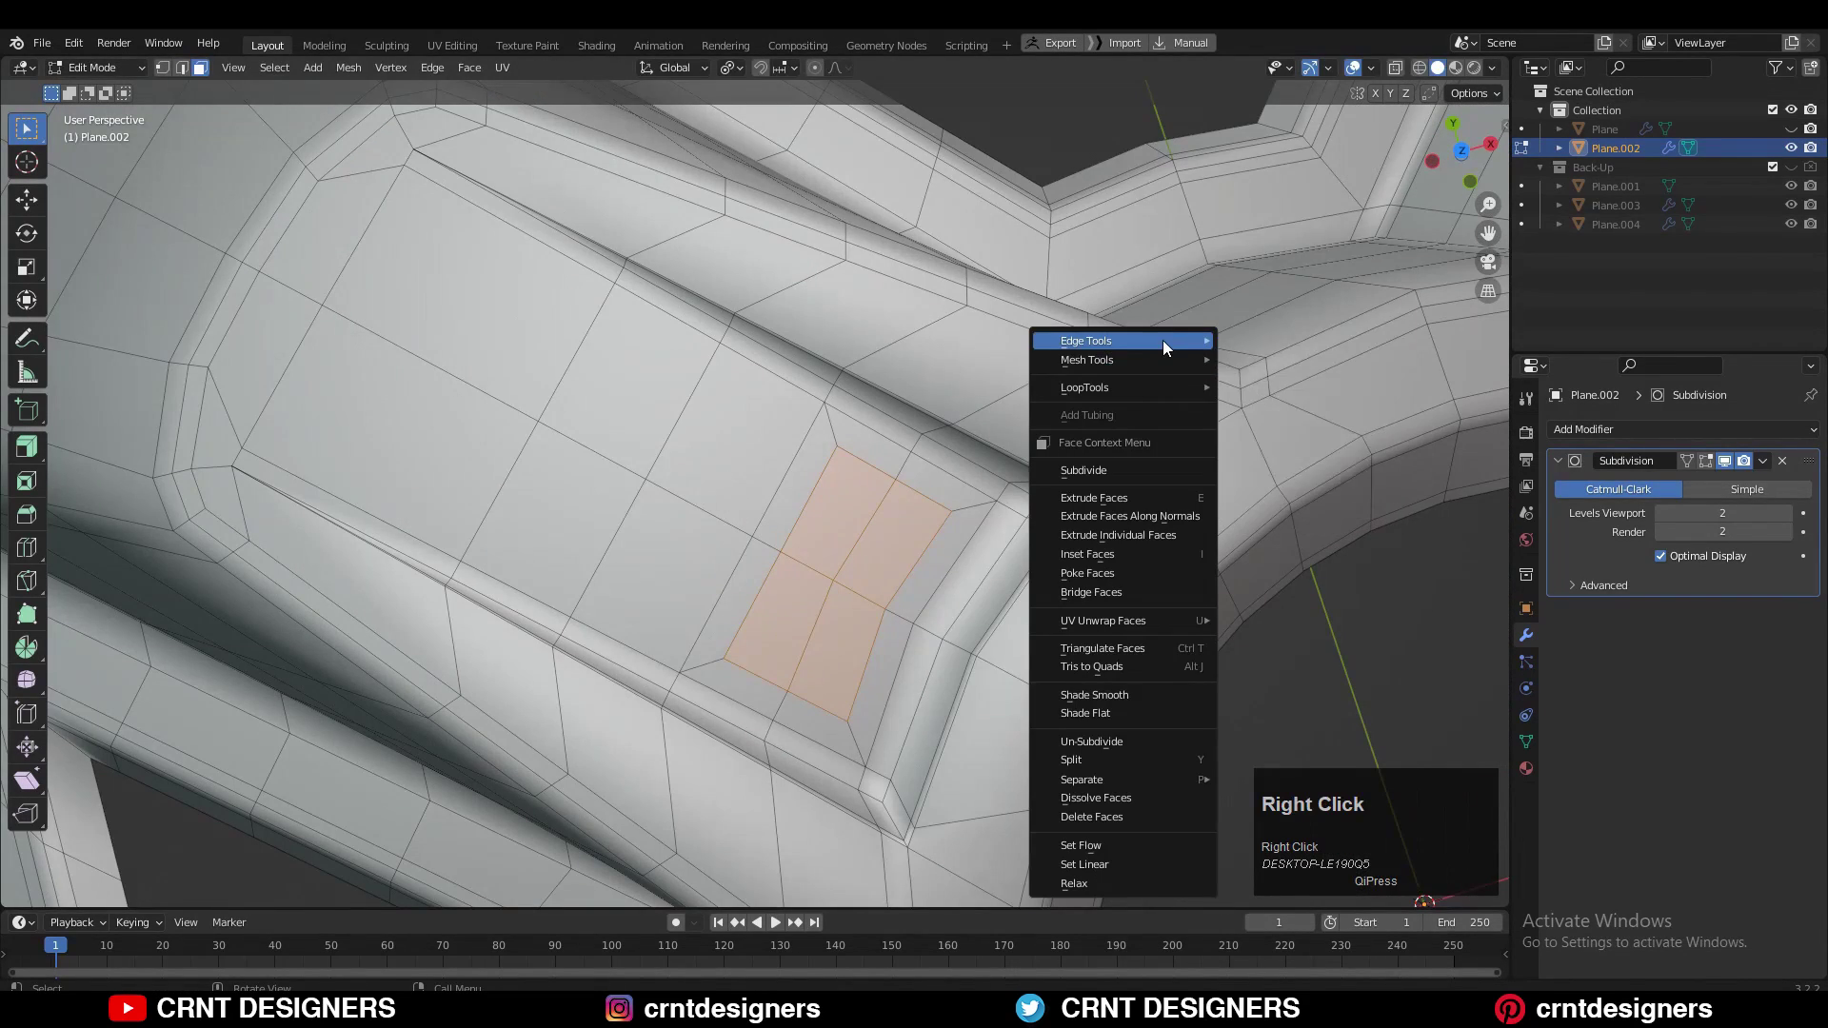
mouse_move(1135, 389)
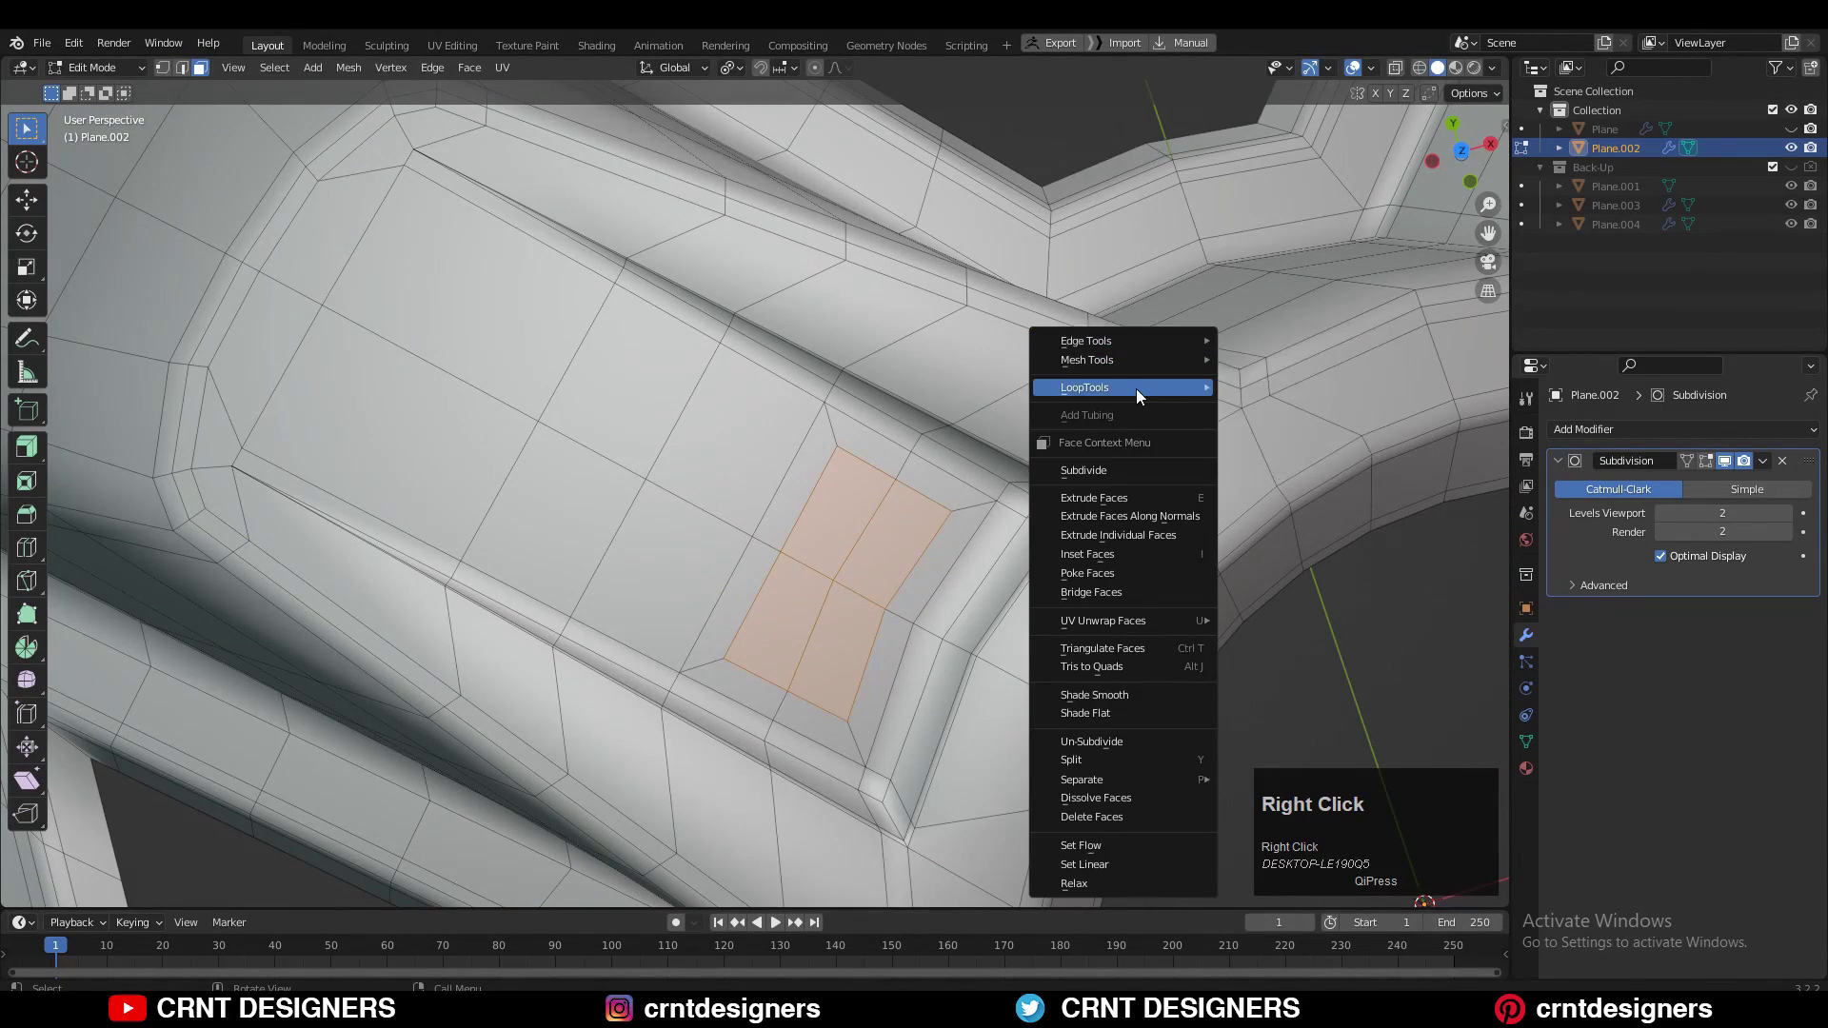
left_click(1300, 404)
key("s")
left_click(1127, 431)
middle_click_drag(1032, 443, 1152, 392)
scroll(1152, 393, "up", 2)
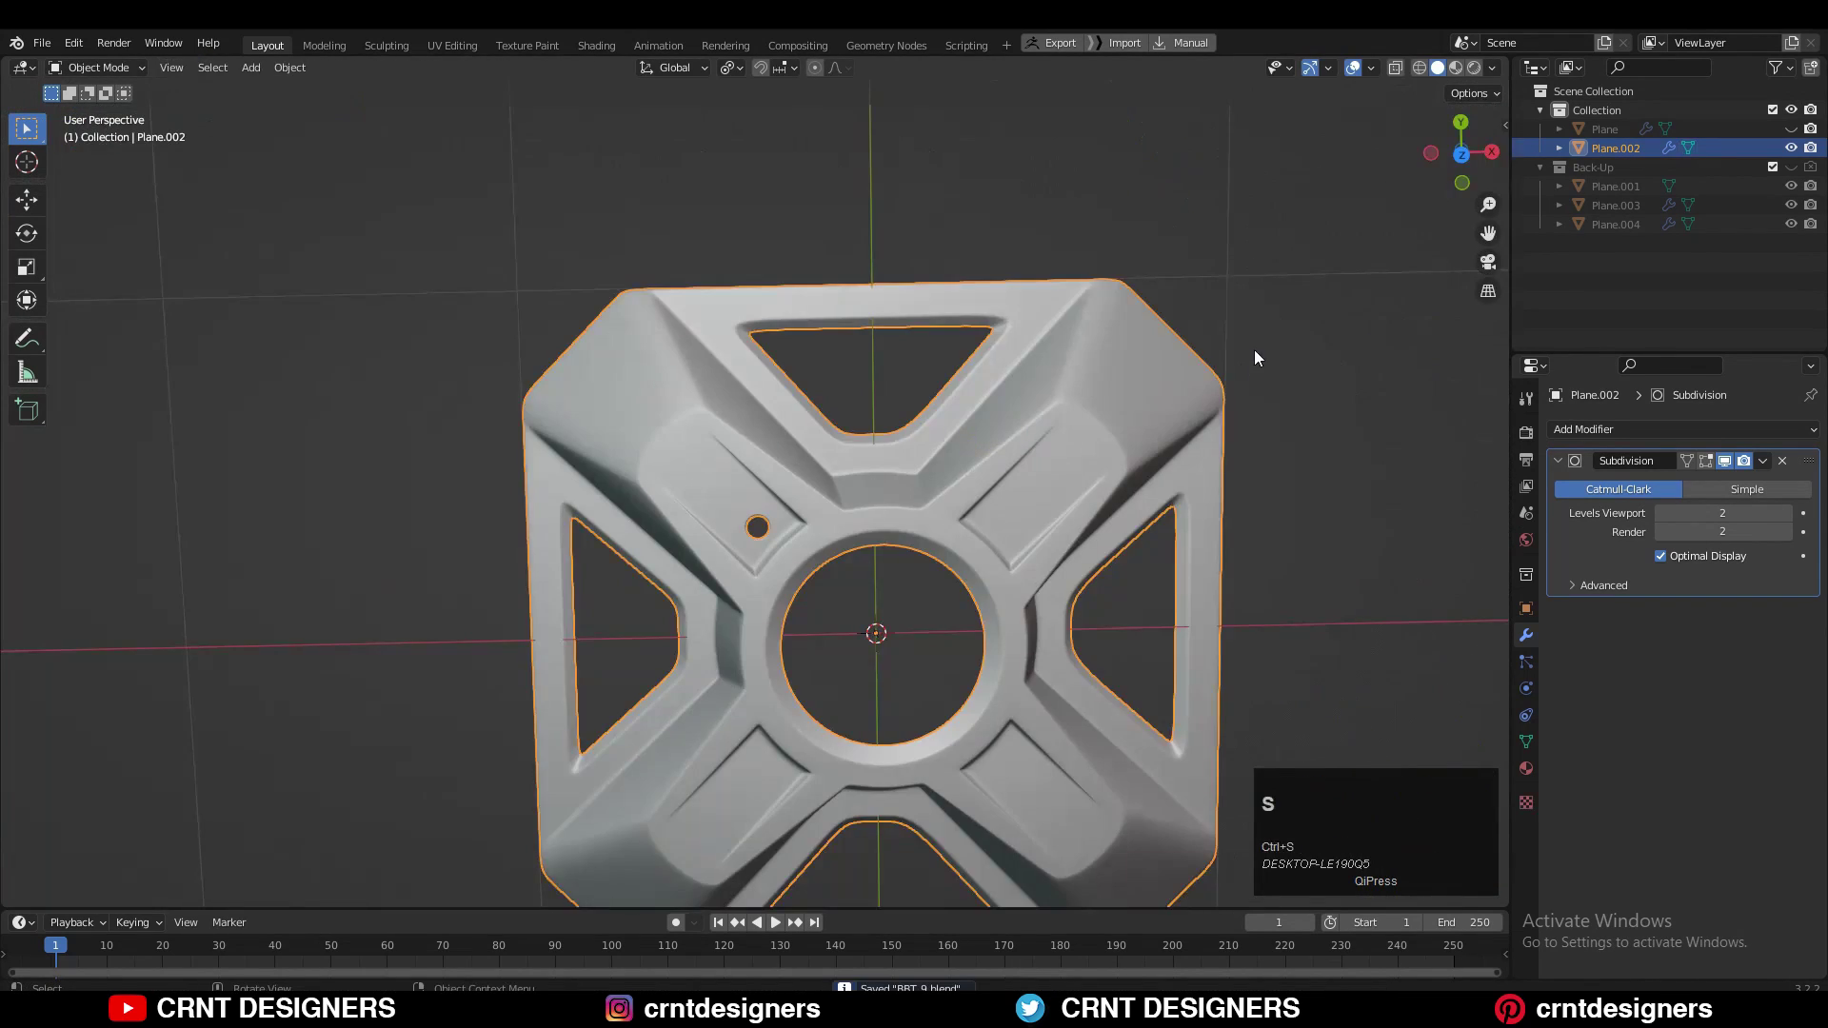
- Symmetrize the whole mesh to repeat the small round hole on the other arms
scroll(1430, 160, "down", 1)
left_click(1447, 143)
scroll(1002, 268, "up", 2)
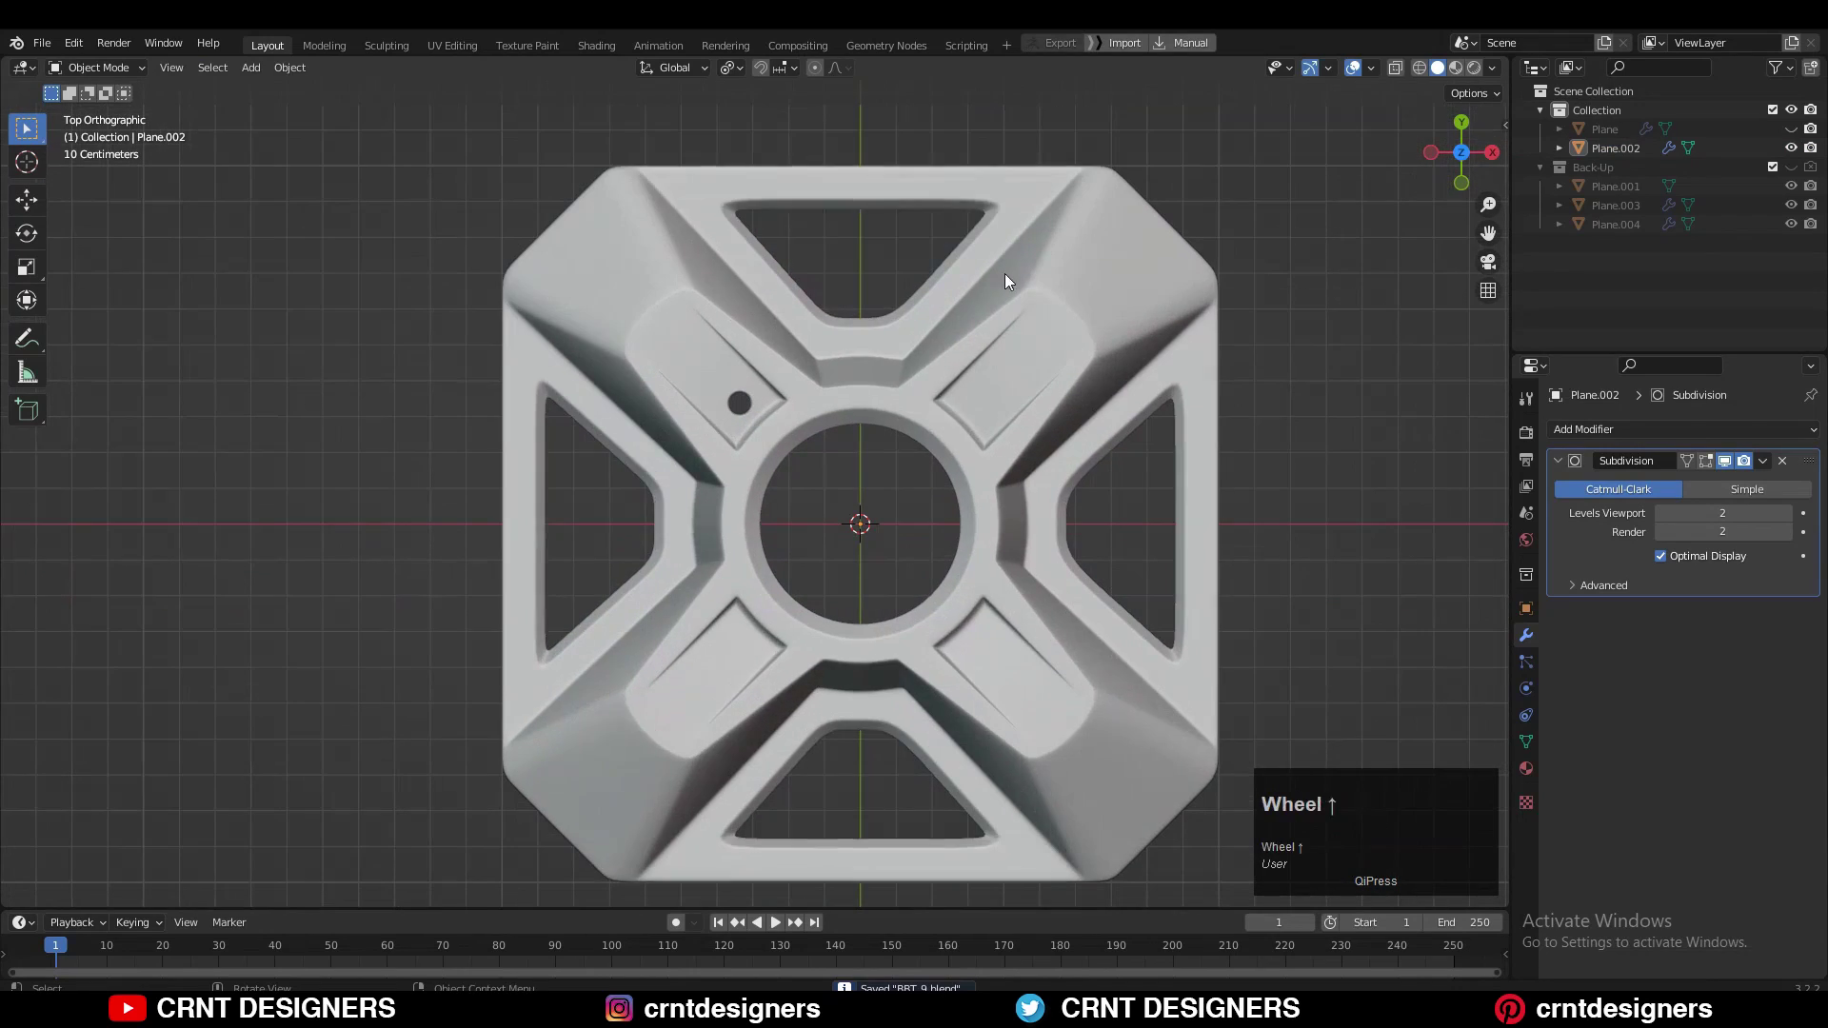
key("Tab")
key("a")
left_click(348, 70)
left_click(415, 360)
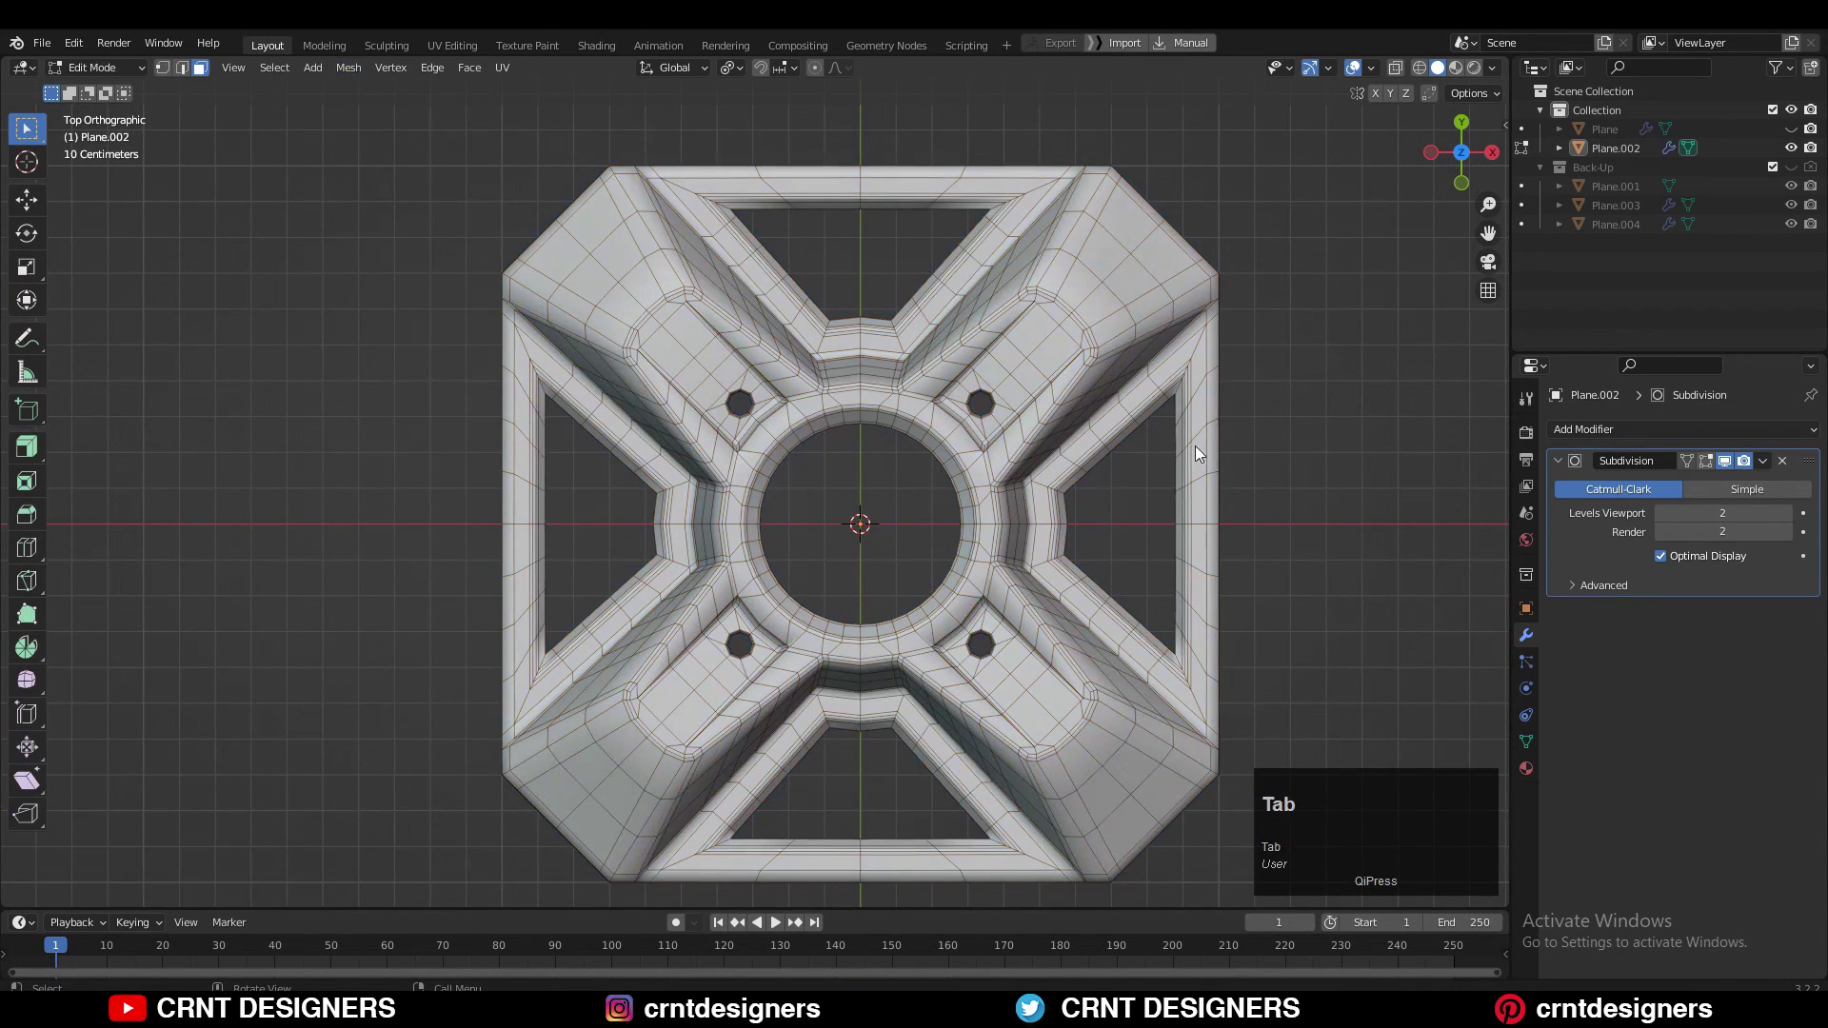
- Leave mesh editing, save the file and view the plate with its arm holes at an angle
key("Tab")
left_click(1247, 358)
scroll(1228, 367, "down", 4)
key("ctrl+s")
scroll(1203, 377, "up", 1)
mouse_move(1105, 392)
middle_mouse_down()
mouse_move(1165, 389)
mouse_move(1065, 424)
mouse_move(1106, 387)
middle_mouse_up()
left_click(1107, 387)
middle_click_drag(1345, 369, 1327, 407)
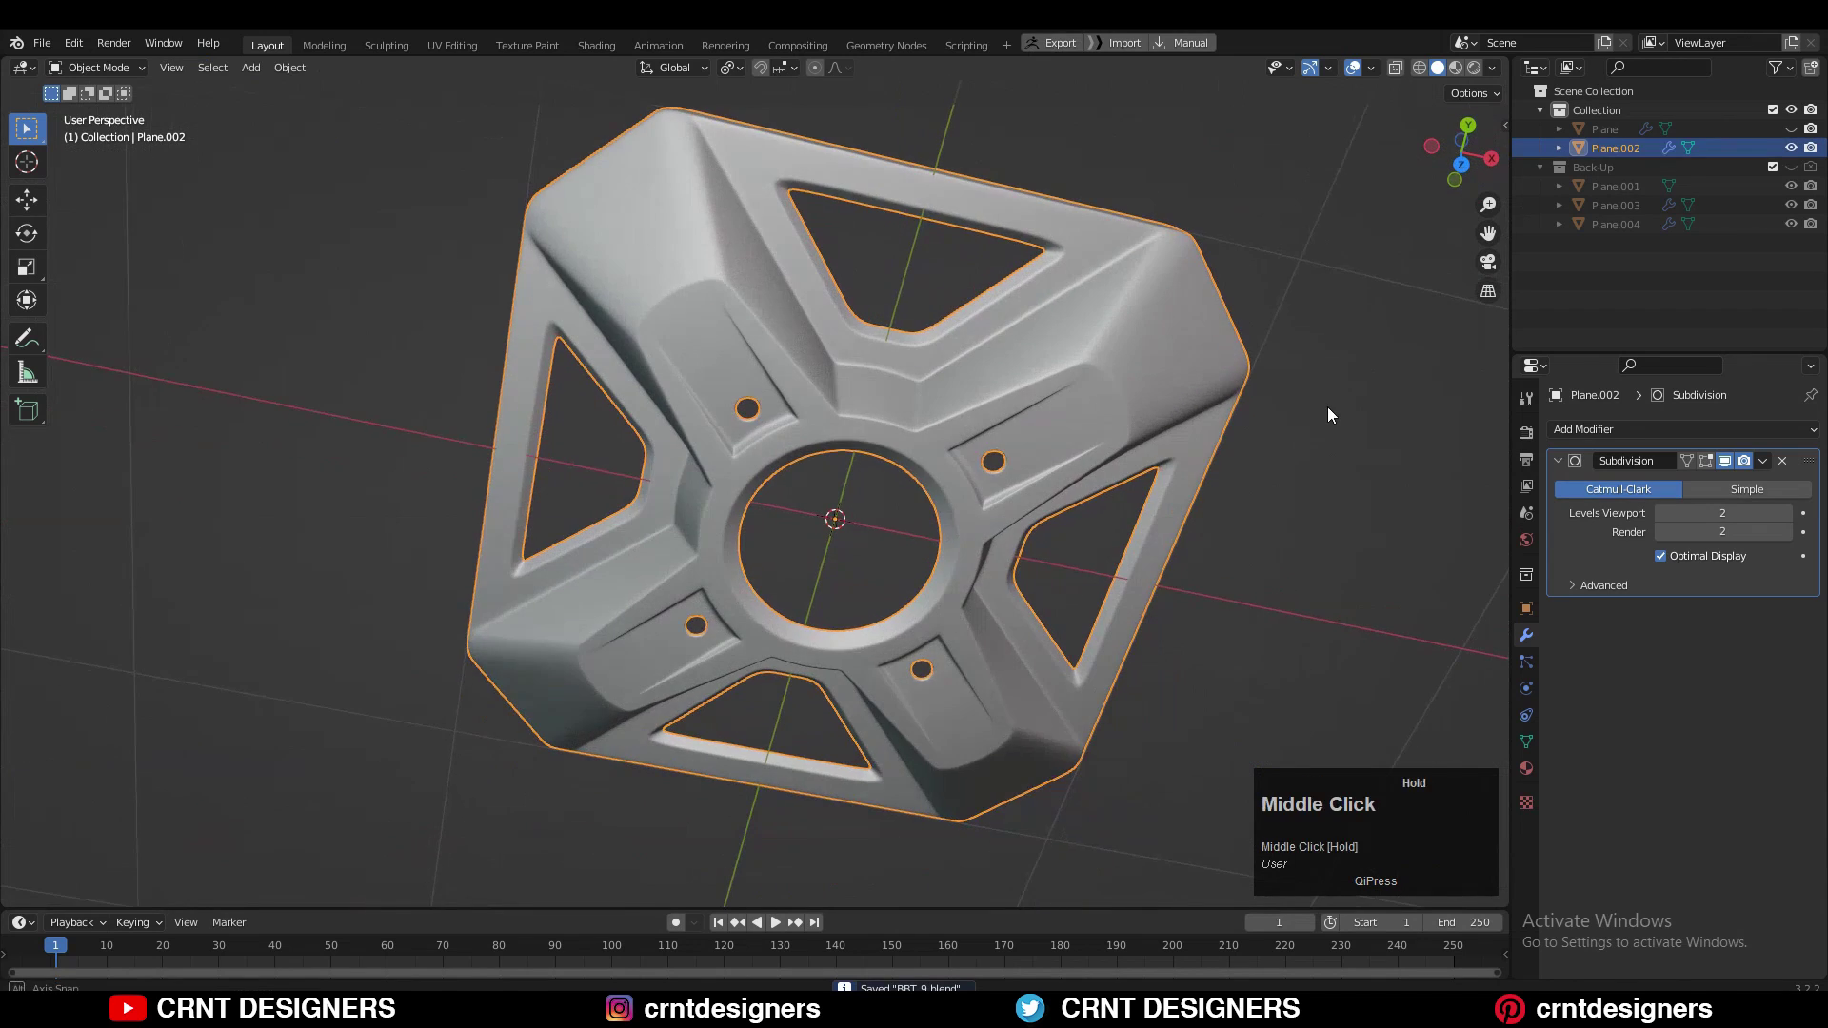
- Inspect the mesh around the arm holes and save the file with both plates shown side by side
left_click(1047, 306, "shift")
scroll(1025, 434, "up", 3)
key("Tab")
middle_click_drag(857, 420, 844, 407)
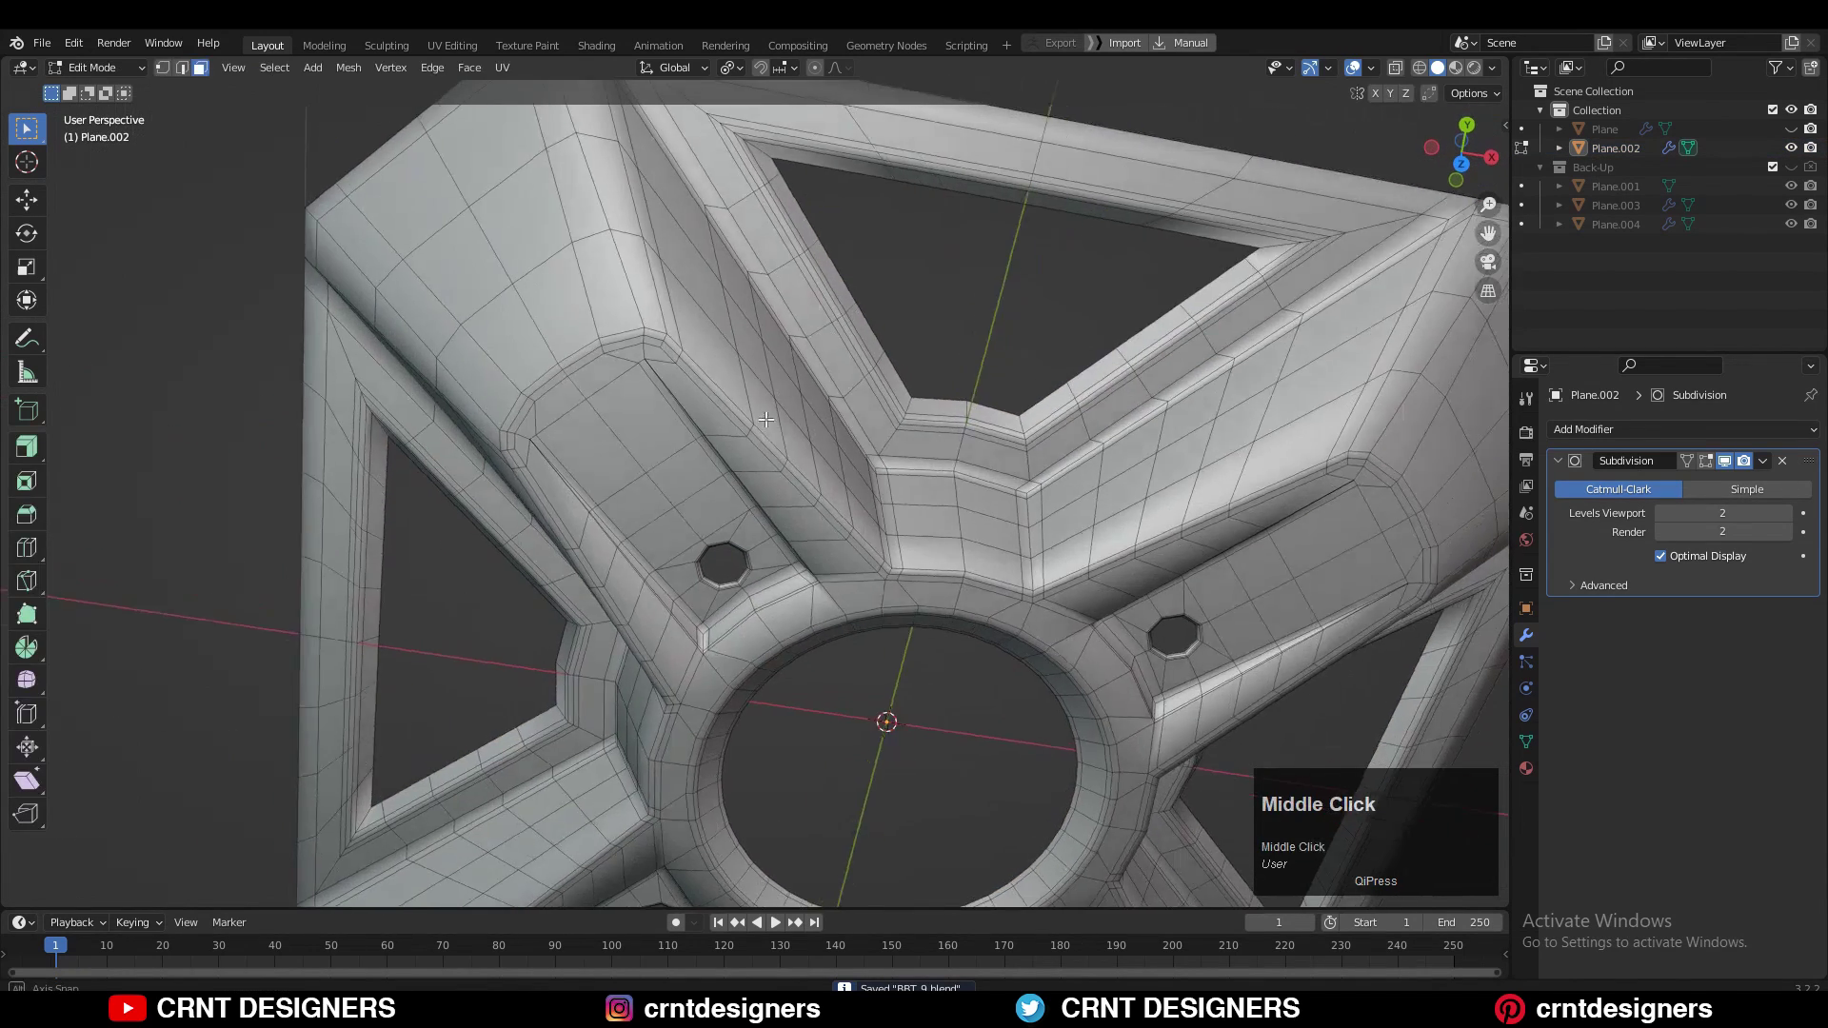
scroll(836, 331, "up", 2)
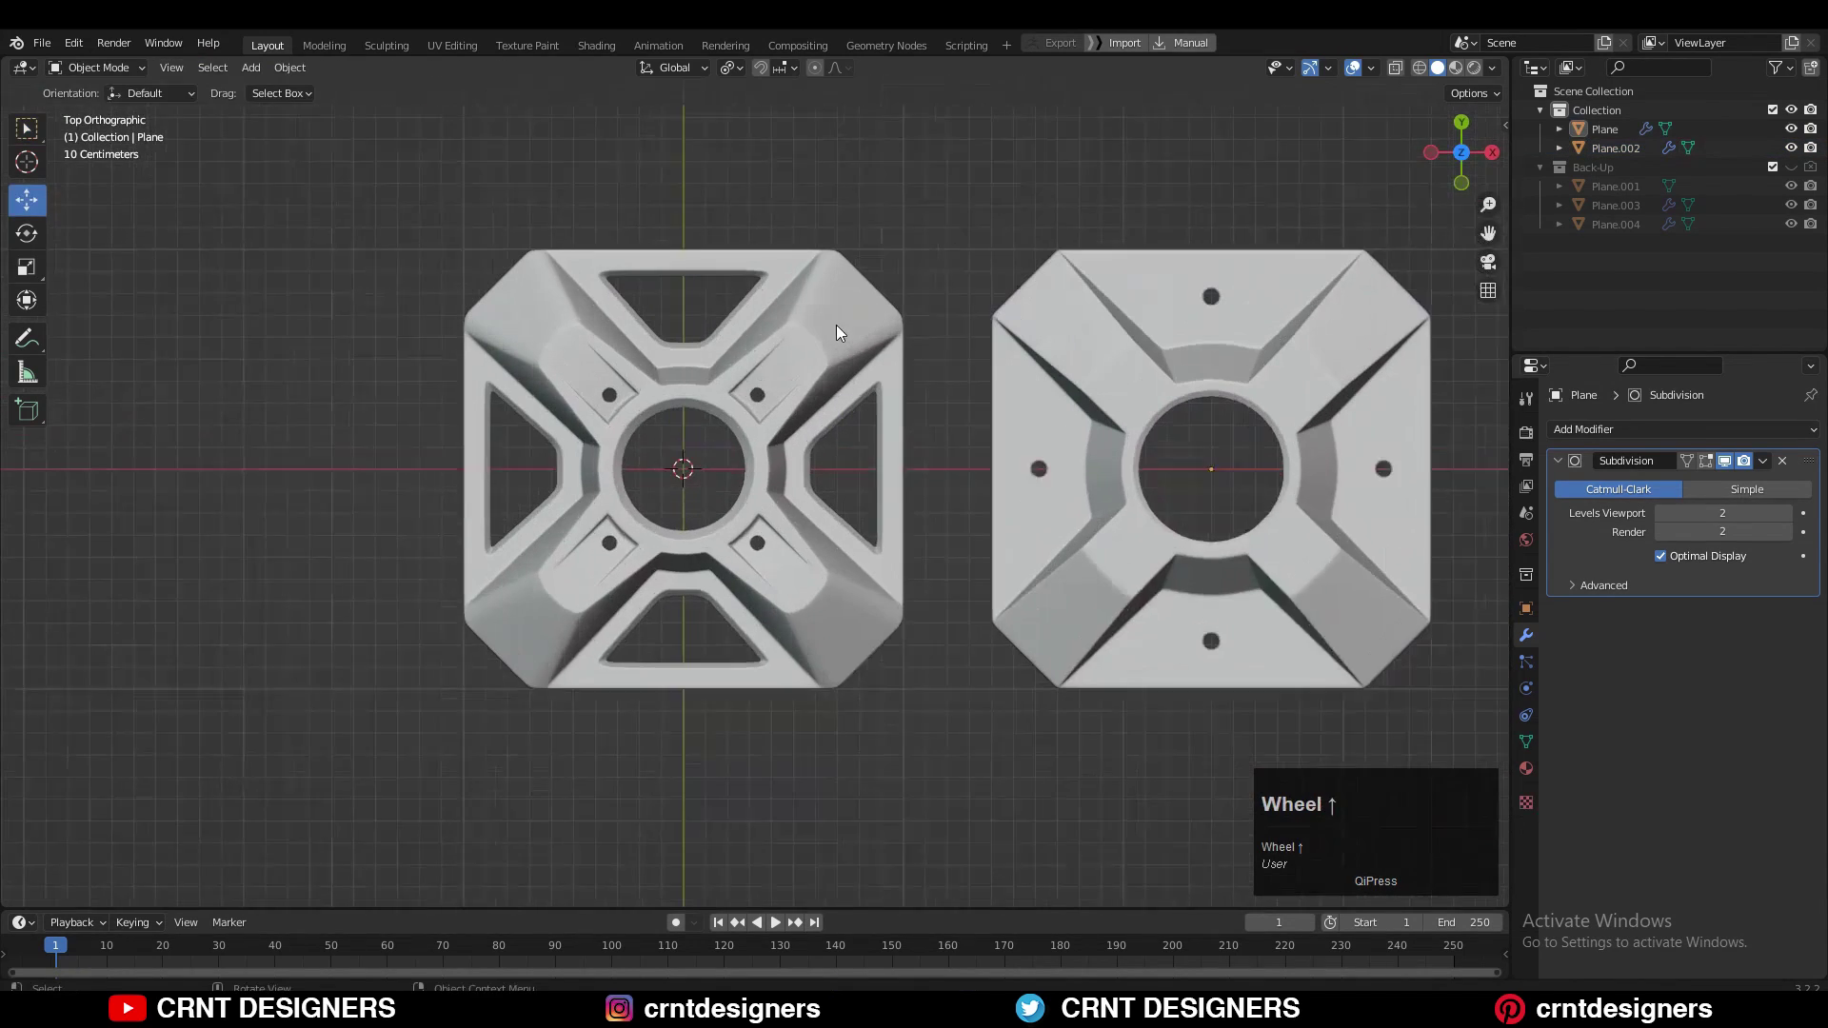
key("ctrl+s")
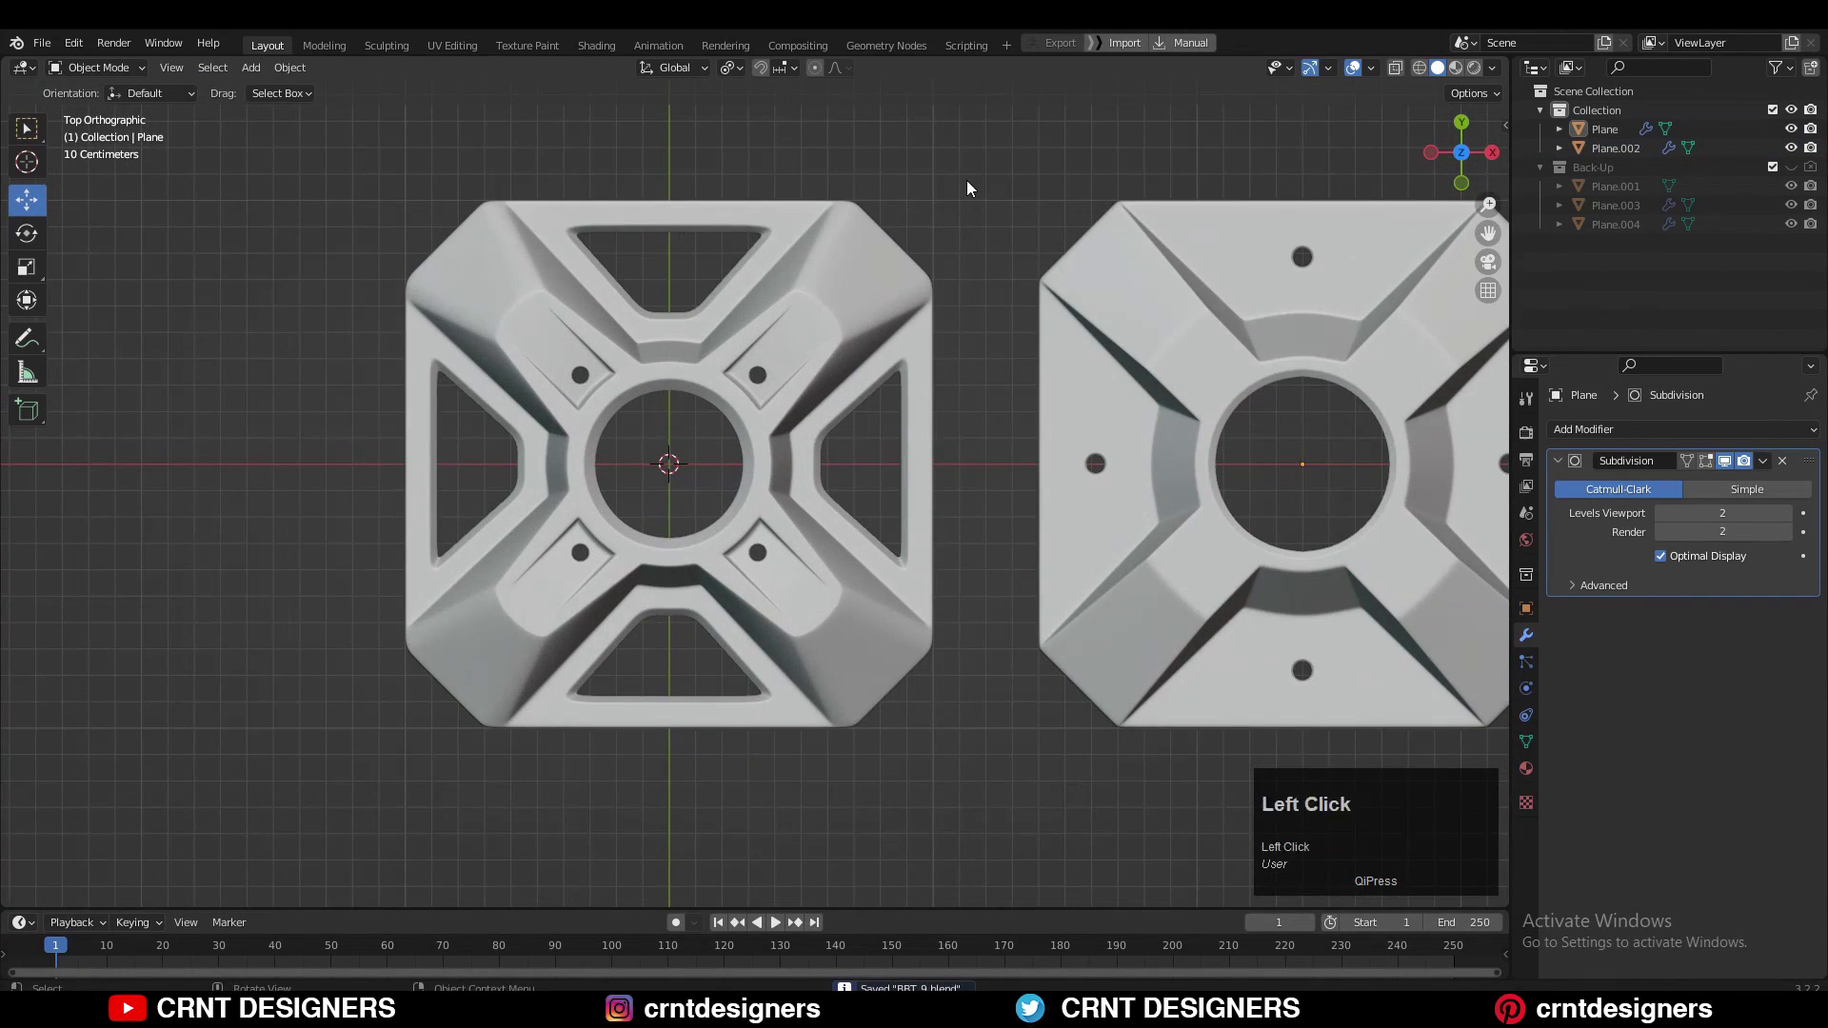
scroll(760, 278, "down", 2)
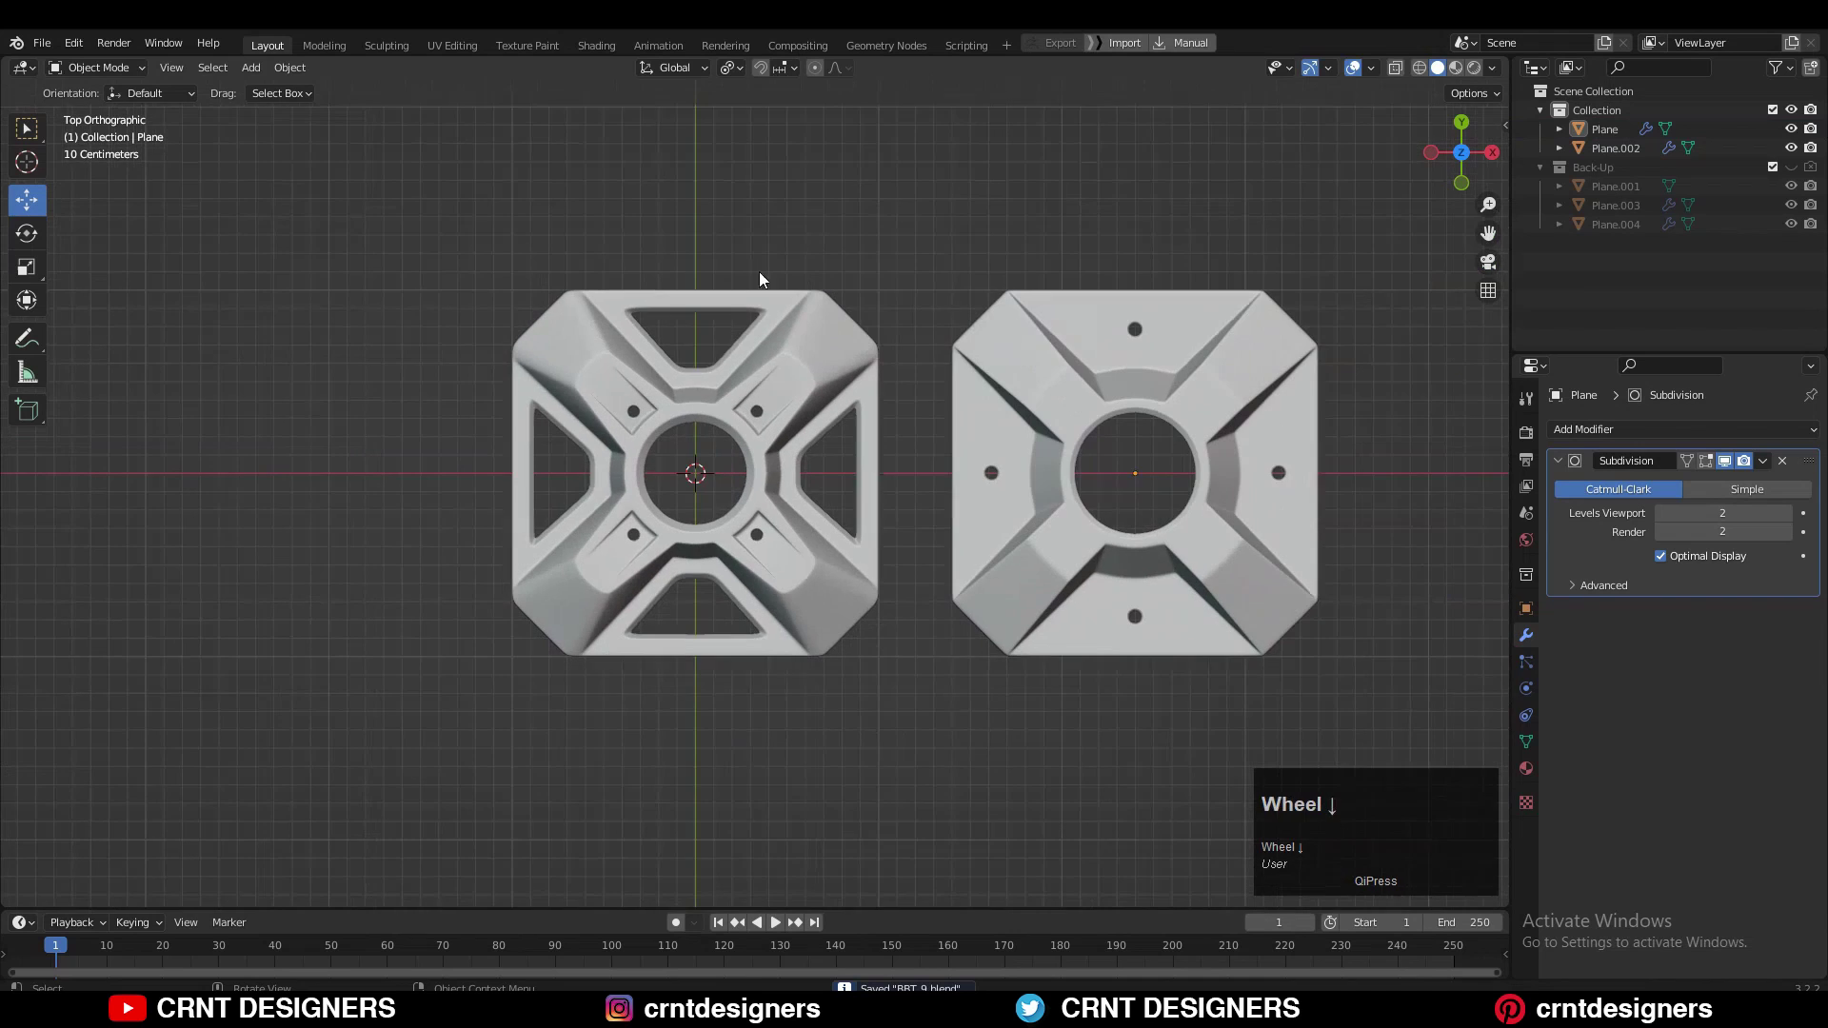
- View both plates from several angles, return to the top view and save the file again
left_click(768, 324)
middle_click_drag(877, 297, 1061, 307)
middle_click_drag(963, 309, 1307, 227)
left_click(1459, 158)
left_click(1166, 352)
left_click(631, 341)
key("ctrl+s")
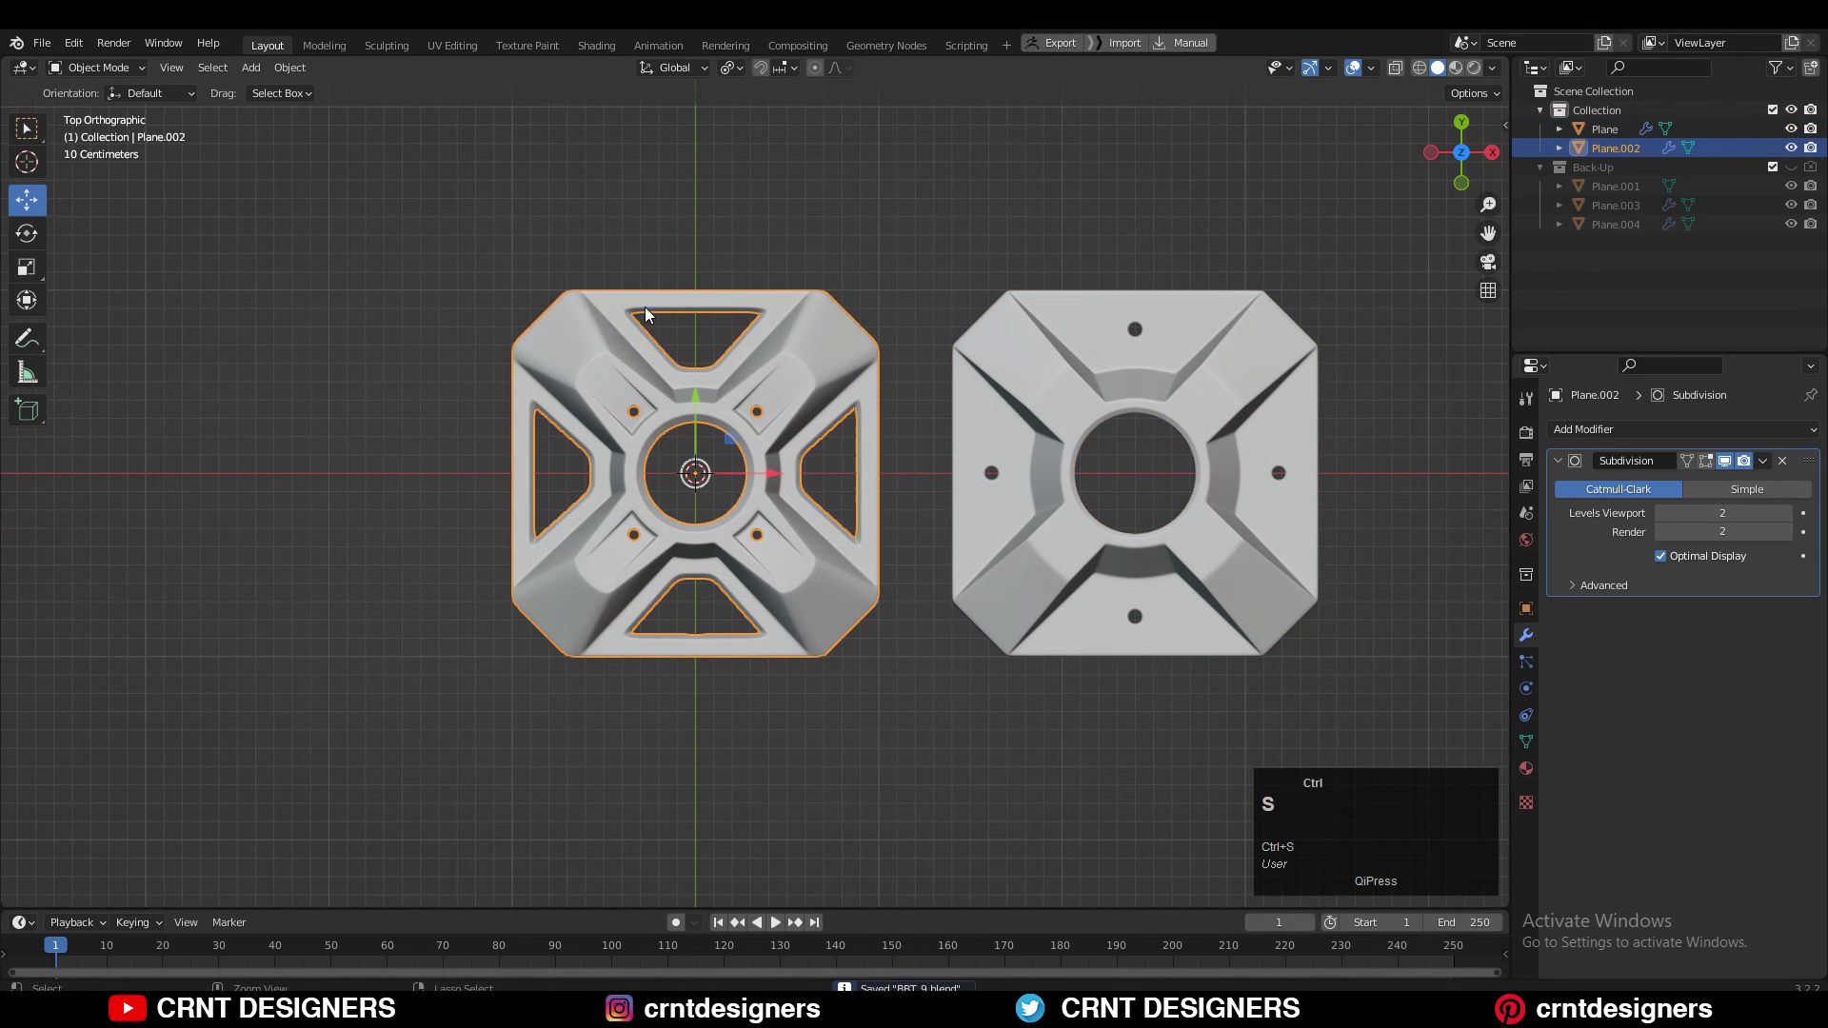
middle_click_drag(929, 242, 917, 227, "shift")
left_click(1015, 301)
key("ctrl+s")
left_click(813, 364)
left_click(889, 238)
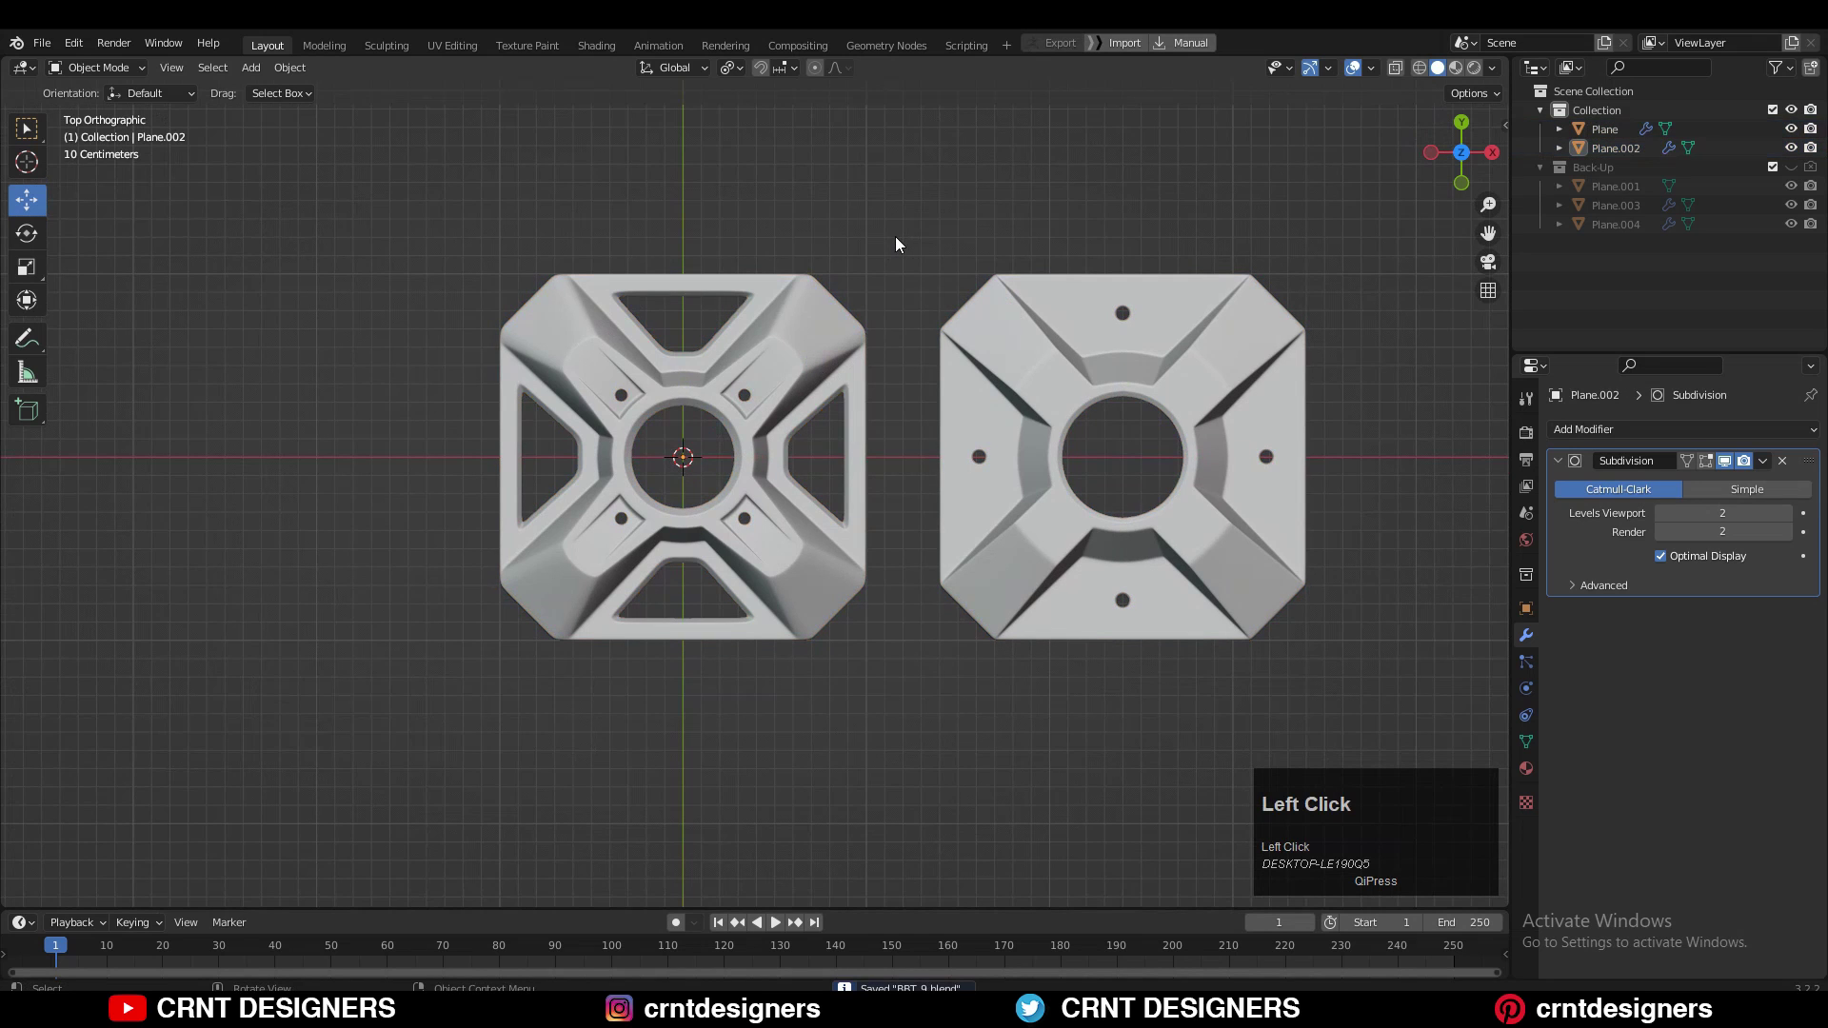